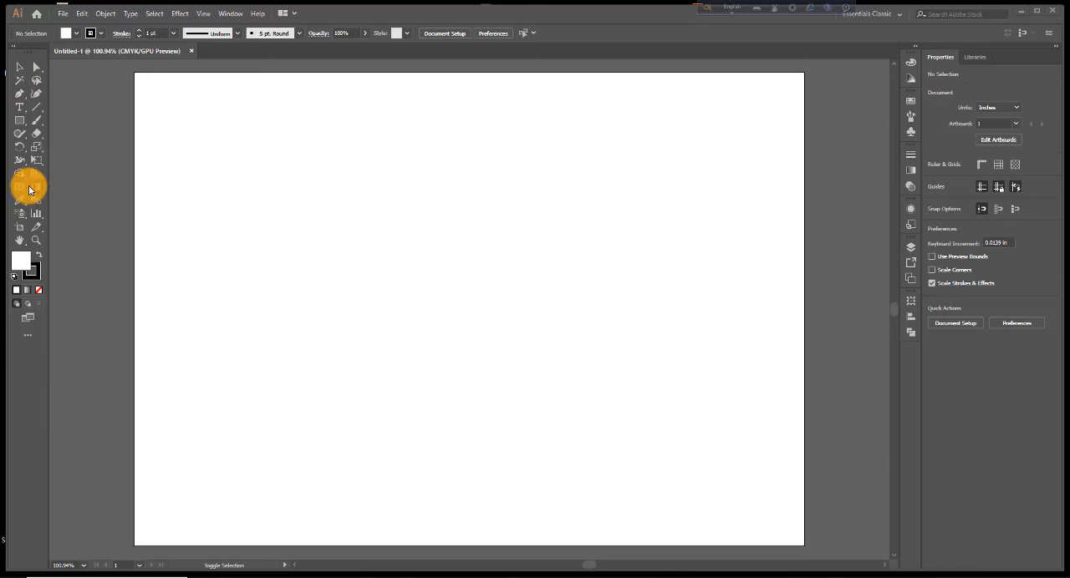
Tear off the Shape Builder tool group as a floating panel and place it just outside the artboard's upper-left corner
mouse_move(27, 182)
left_mouse_down()
mouse_move(153, 177)
mouse_move(89, 181)
mouse_move(82, 201)
mouse_move(72, 200)
mouse_move(153, 197)
mouse_move(53, 211)
mouse_move(129, 204)
mouse_move(144, 187)
mouse_move(150, 205)
mouse_move(192, 189)
mouse_move(163, 186)
left_mouse_up()
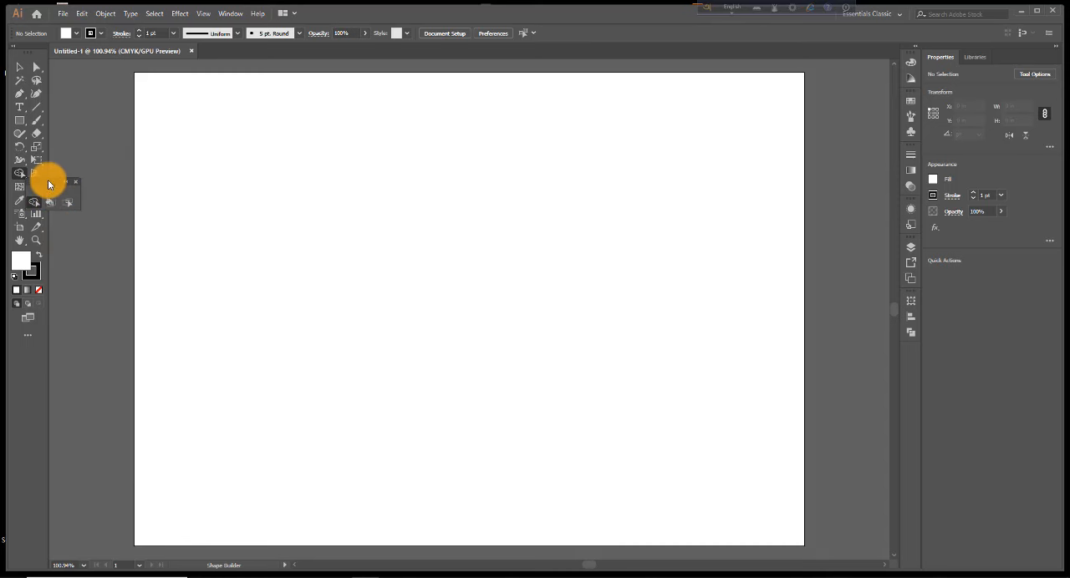
mouse_move(48, 181)
left_mouse_down()
mouse_move(92, 141)
mouse_move(106, 91)
left_mouse_up()
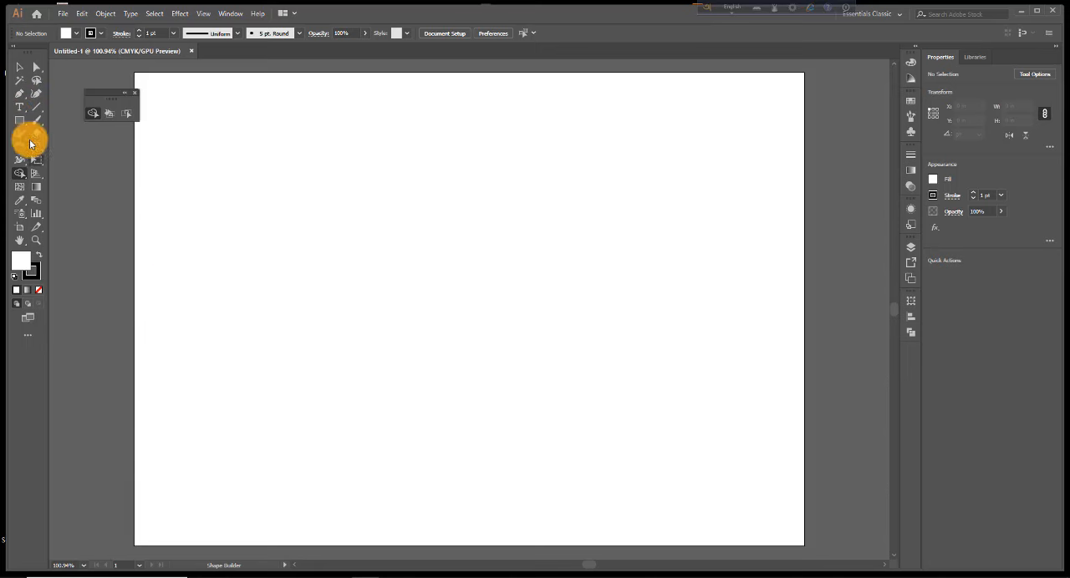
Draw a circle about 2.97 in in diameter and duplicate it about 1.49 in to the right so the two overlap
mouse_move(22, 128)
left_mouse_down()
mouse_move(71, 133)
mouse_move(80, 176)
mouse_move(69, 102)
mouse_move(71, 176)
mouse_move(64, 154)
left_mouse_up()
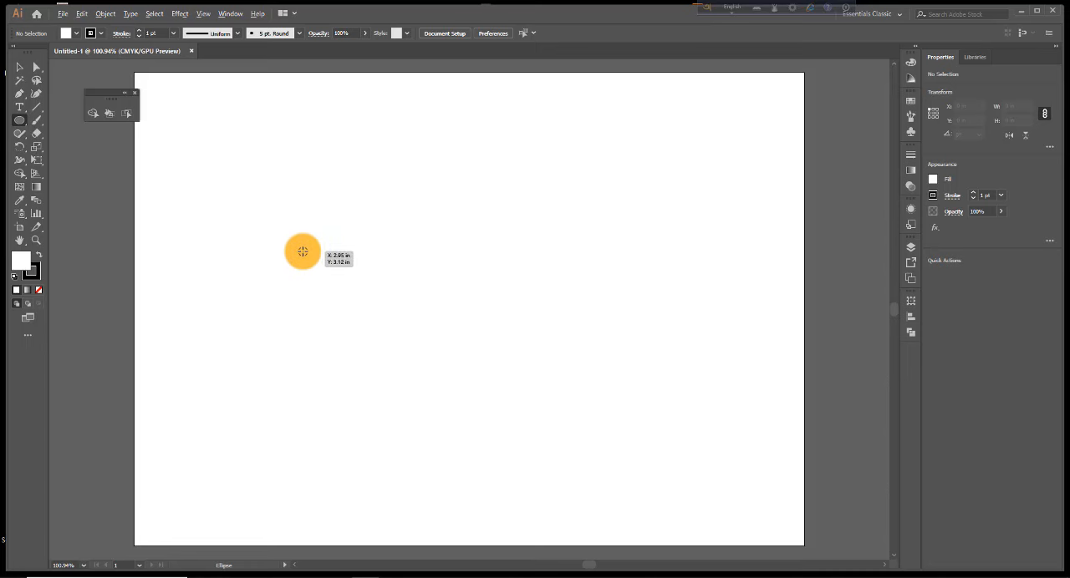
mouse_move(303, 250)
left_mouse_down()
mouse_move(373, 353)
mouse_move(361, 337)
left_mouse_up()
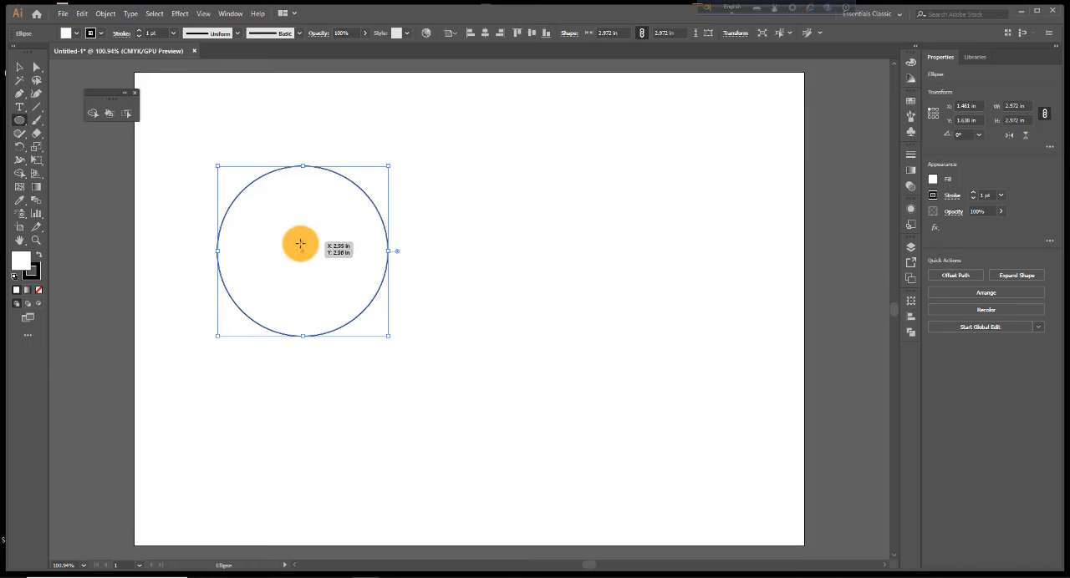
left_click(18, 68)
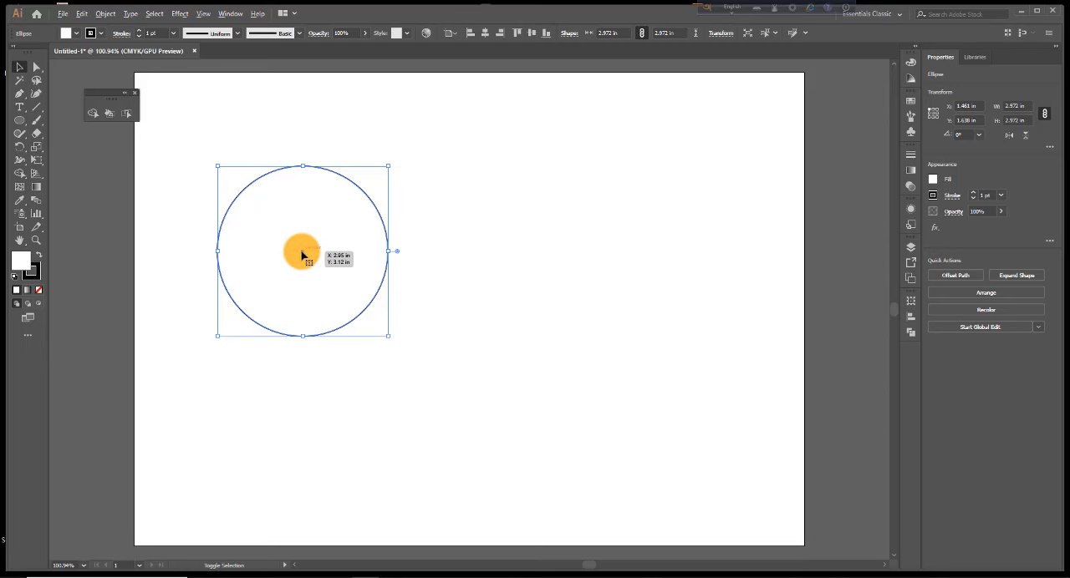
left_click_drag(303, 254, 385, 259)
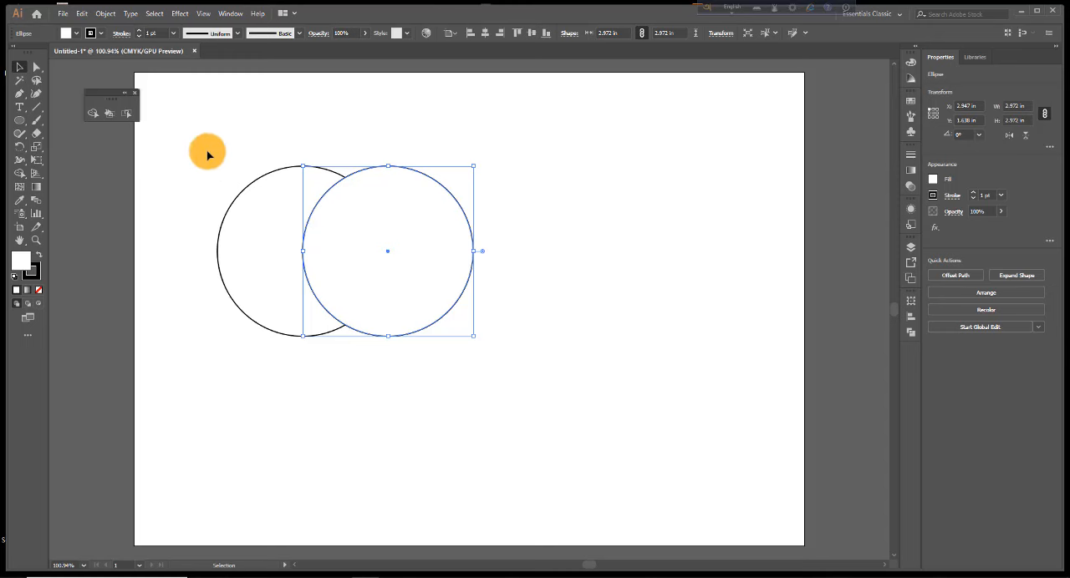
Merge both overlapping circles into one shape with the Shape Builder tool
left_click_drag(215, 144, 466, 362)
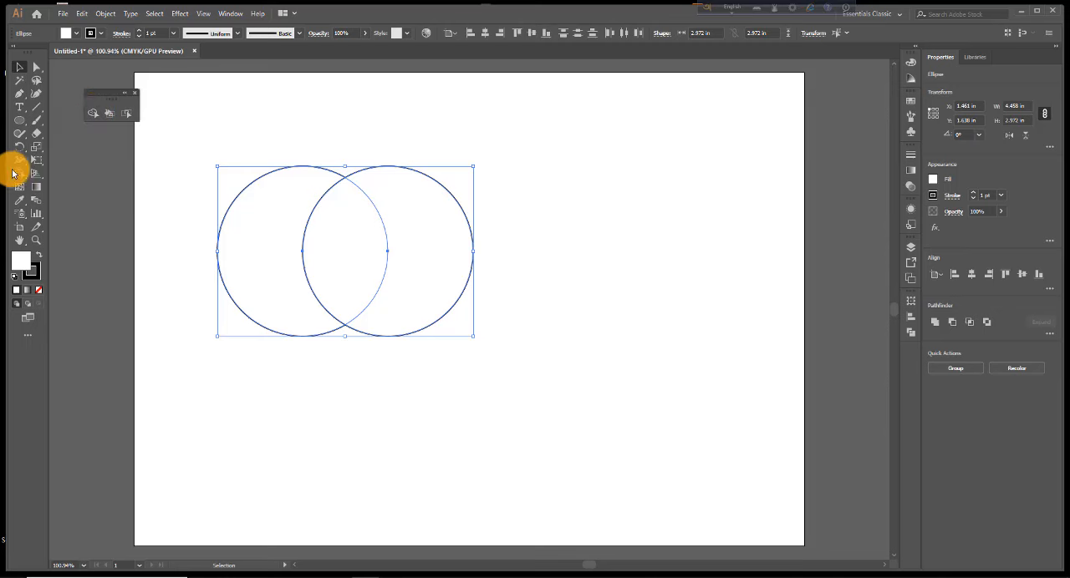
left_click(93, 116)
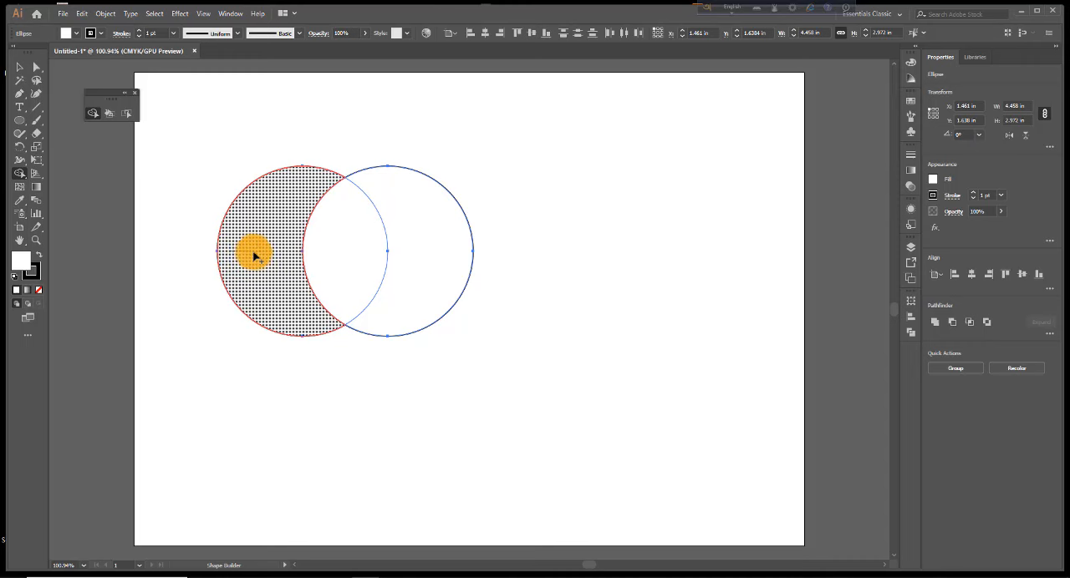
left_click_drag(285, 256, 418, 253)
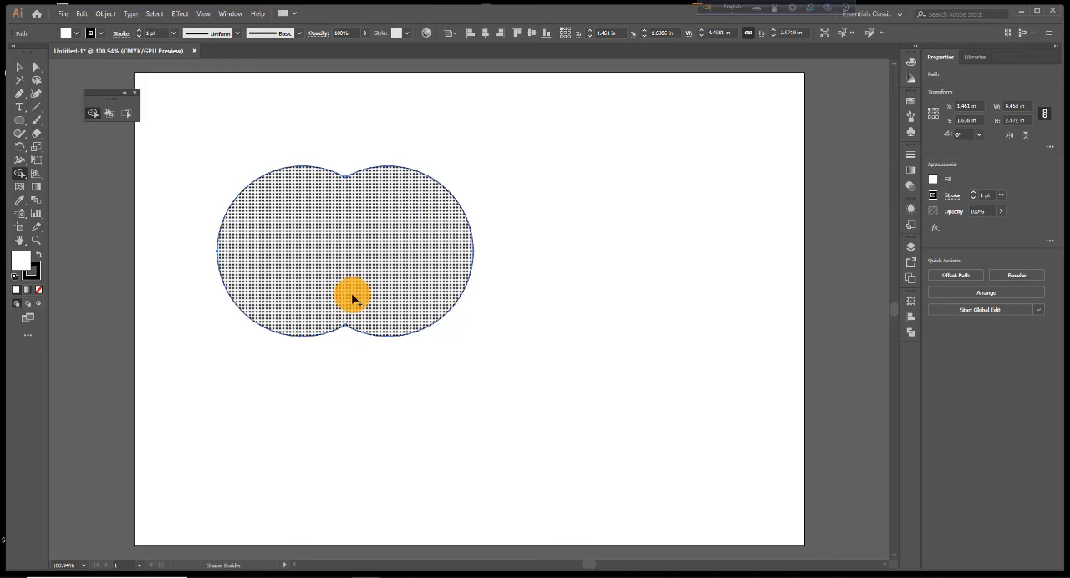
Stretch the merged shape to about 3.8 in tall and draw a curved arc stem rising from its upper notch
left_click(19, 69)
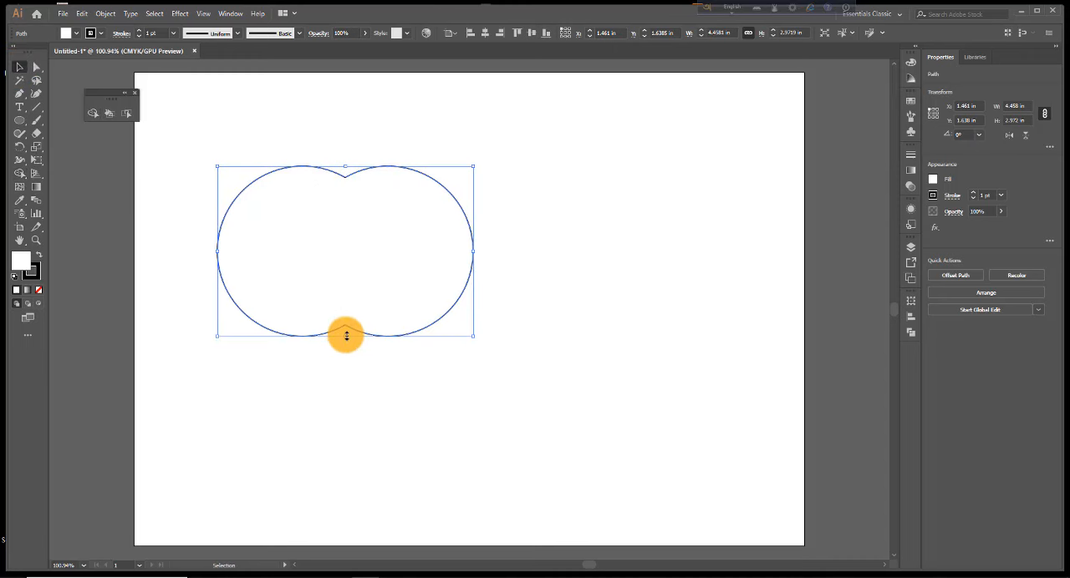
left_click_drag(347, 327, 351, 403)
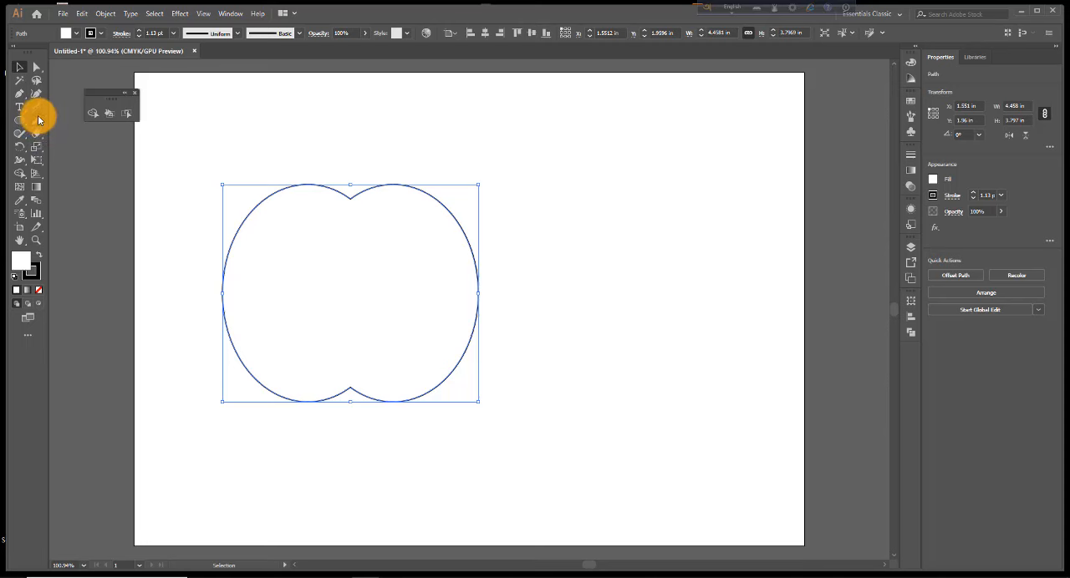
left_click_drag(40, 109, 81, 120)
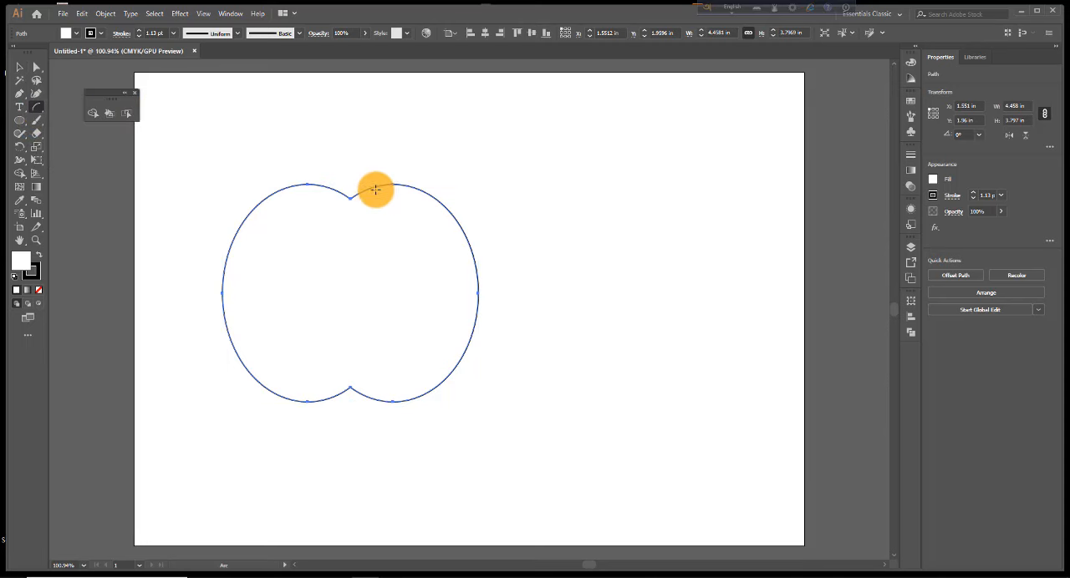
mouse_move(376, 190)
left_mouse_down()
mouse_move(354, 193)
mouse_move(363, 158)
mouse_move(406, 134)
left_mouse_up()
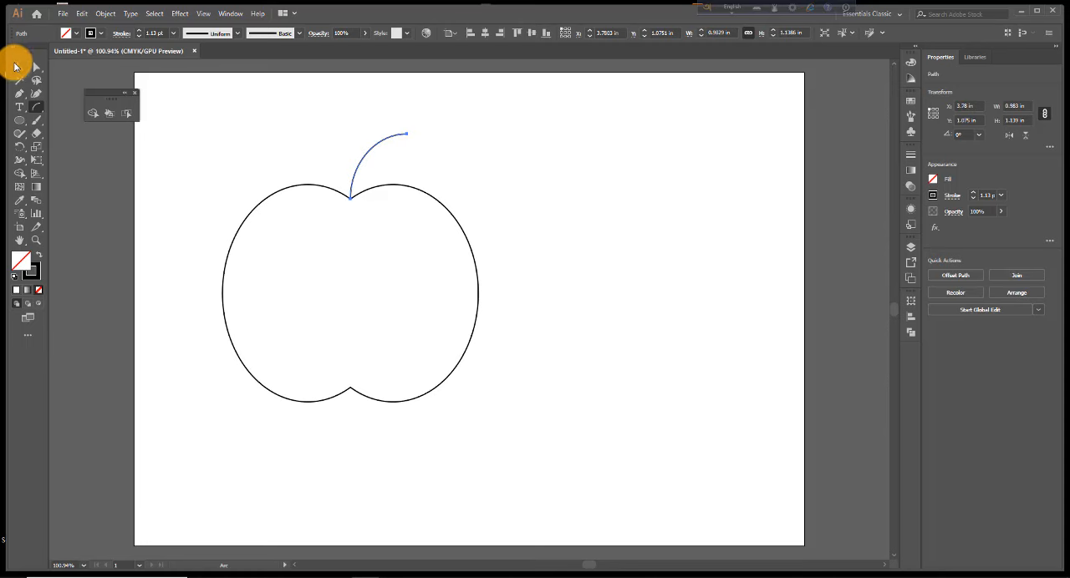
Fill the apple body with dark green
left_click(18, 67)
left_click_drag(227, 191, 276, 252)
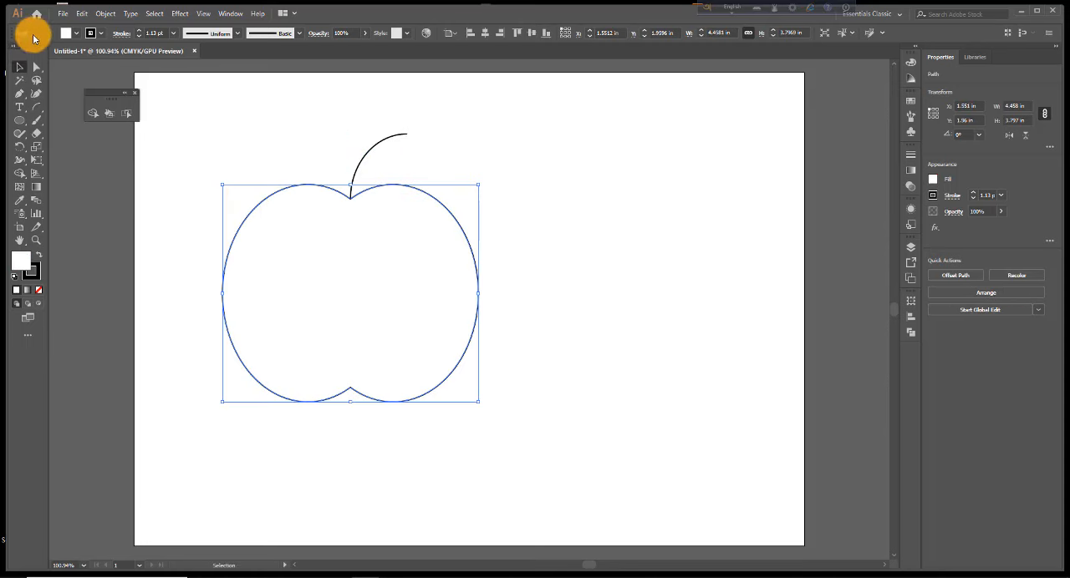
left_click(77, 32)
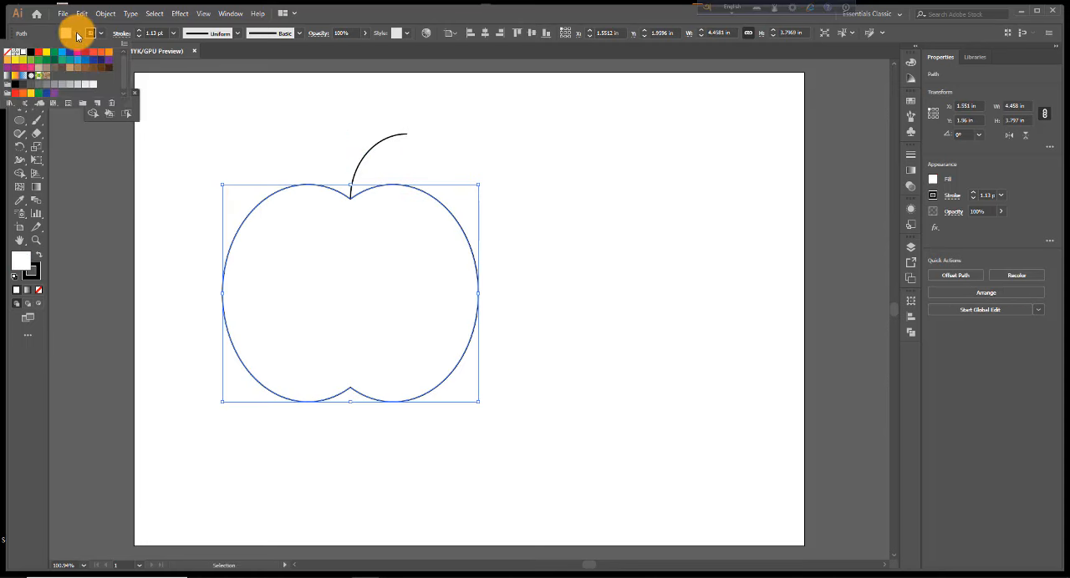
left_click(38, 49)
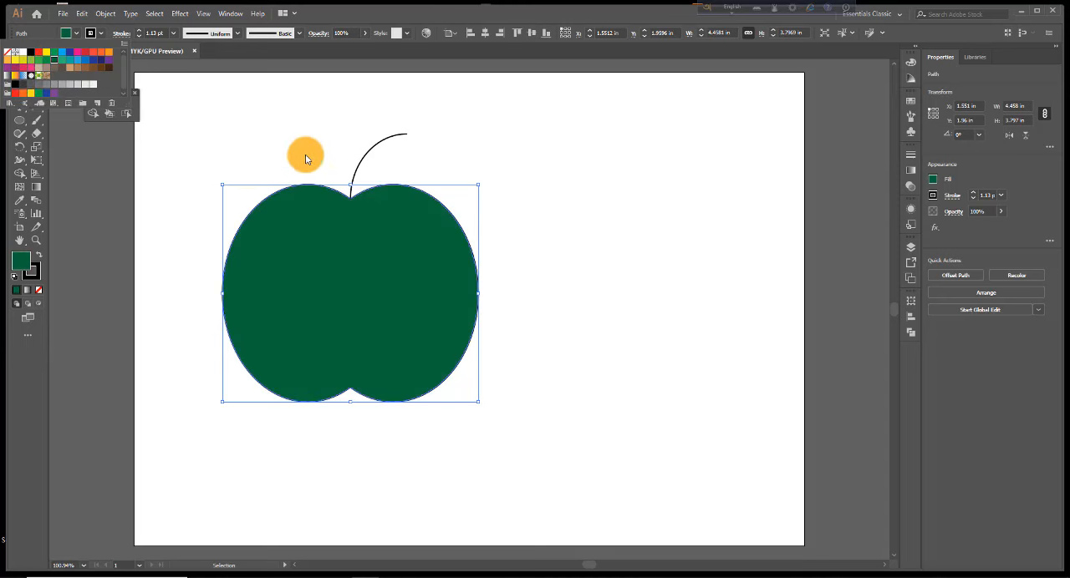
left_click(564, 261)
Scale the apple and its stem down to about 2.87 in wide and place them in the artboard's upper-right corner
left_click_drag(246, 131, 481, 388)
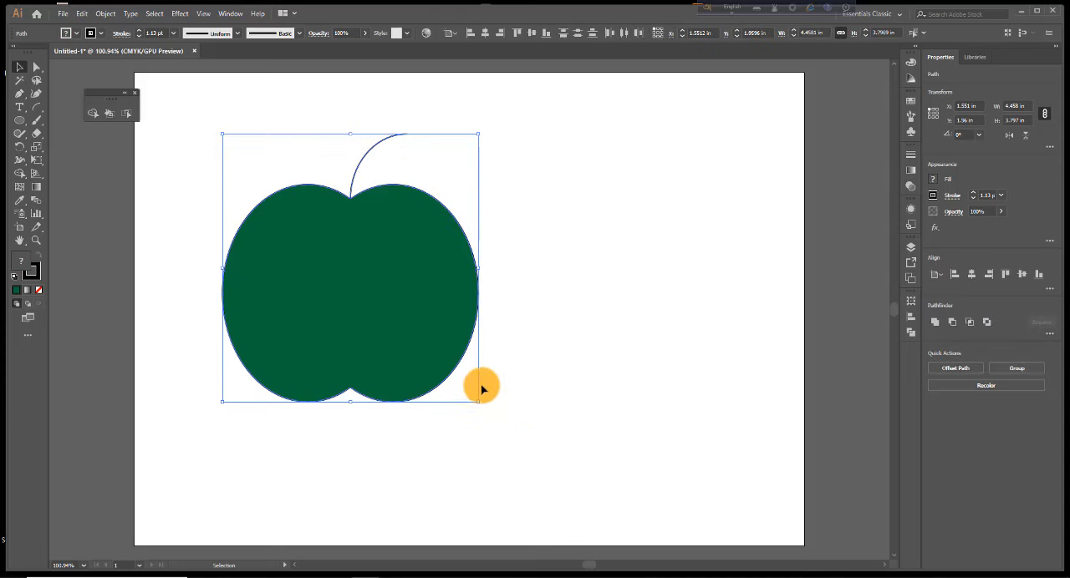
left_click_drag(385, 326, 711, 273)
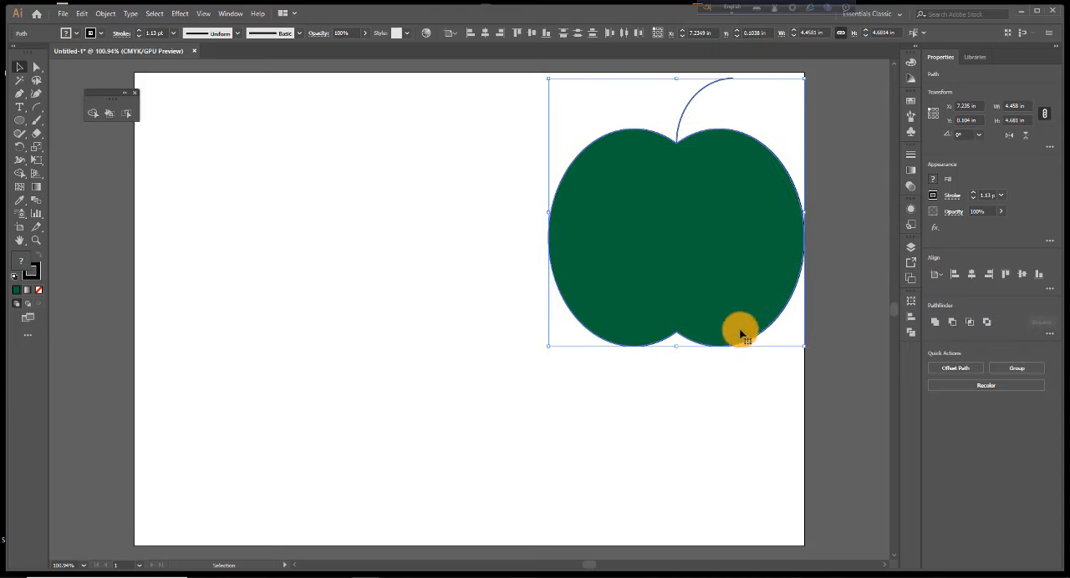
left_click_drag(798, 344, 711, 239)
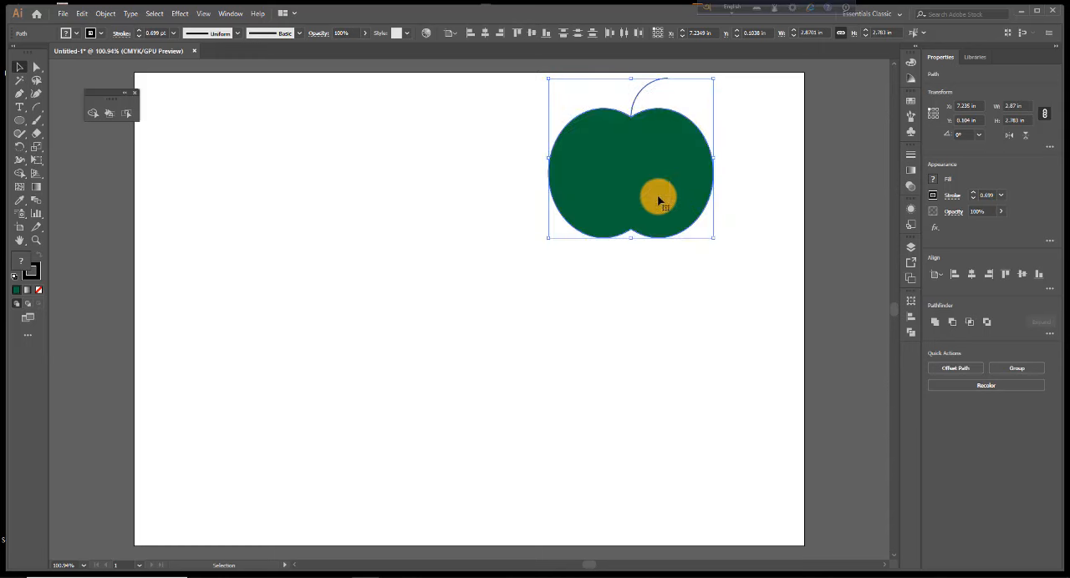
left_click_drag(657, 198, 736, 200)
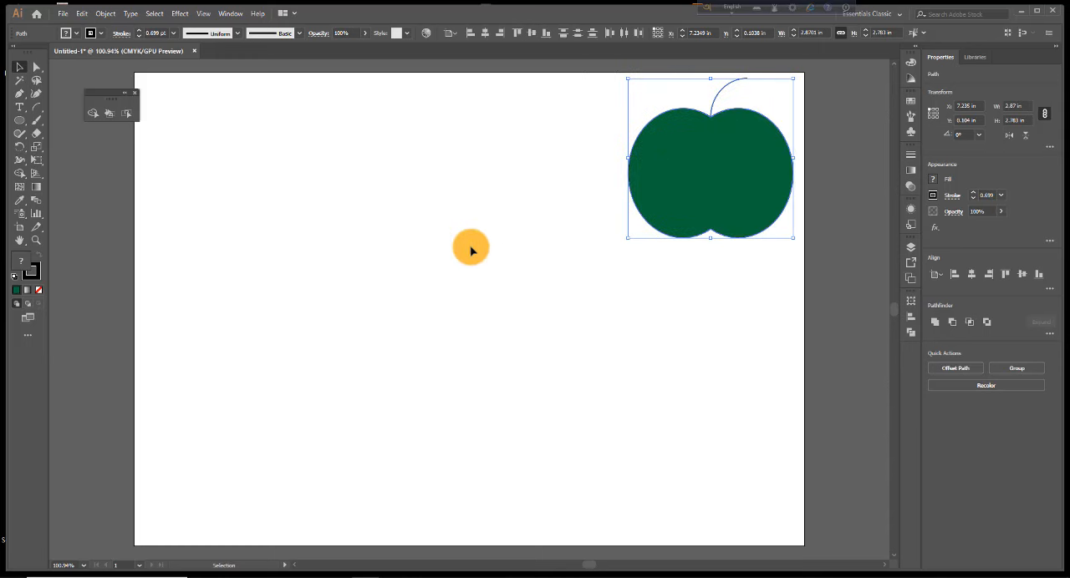
Draw a circle about 3.01 in in diameter with no fill and duplicate it about 1.5 in to the right
left_click(21, 125)
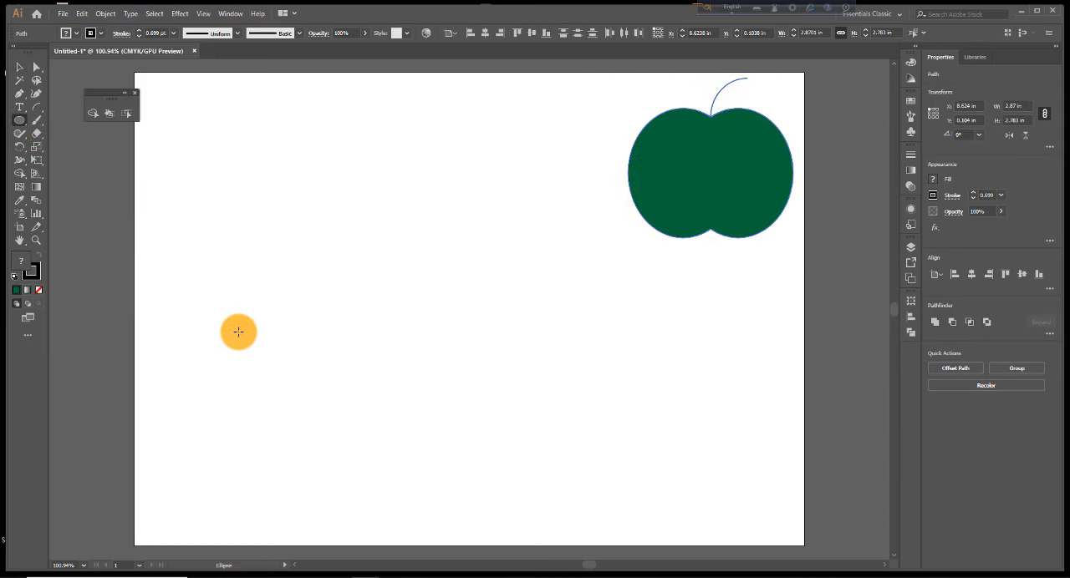
left_click_drag(231, 300, 306, 387)
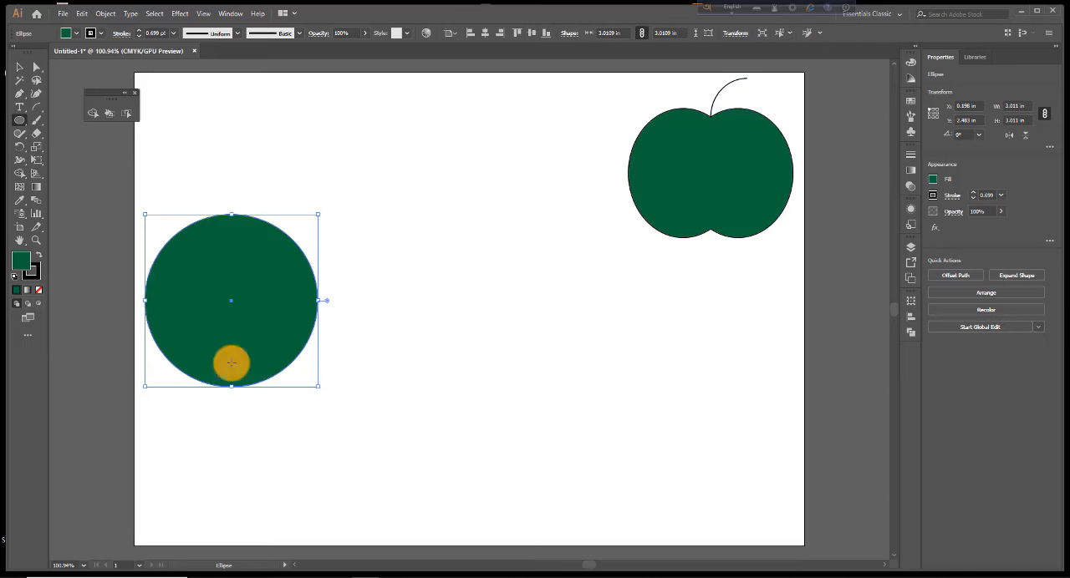
left_click(76, 35)
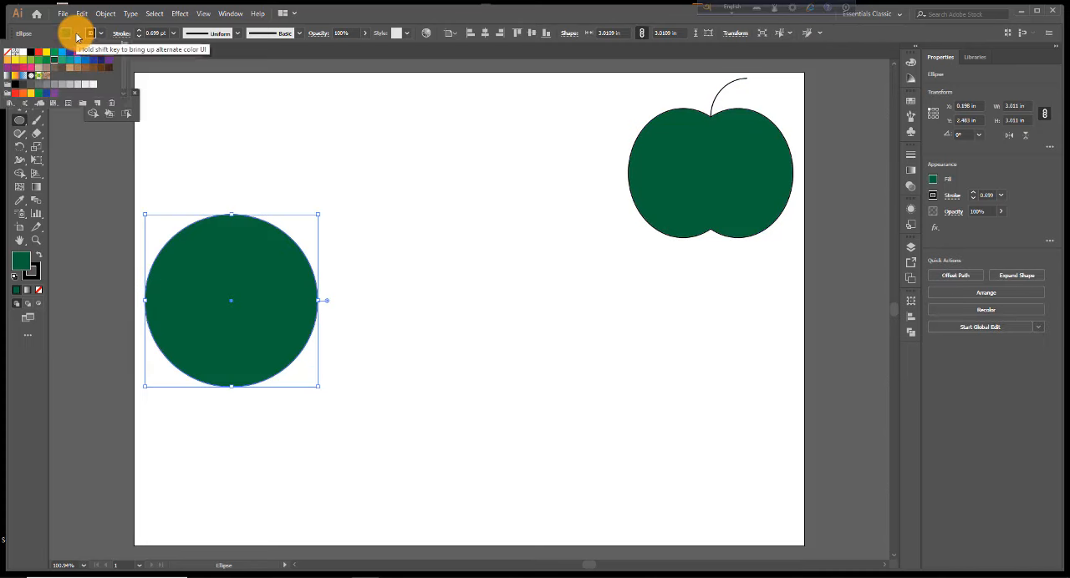
left_click(8, 53)
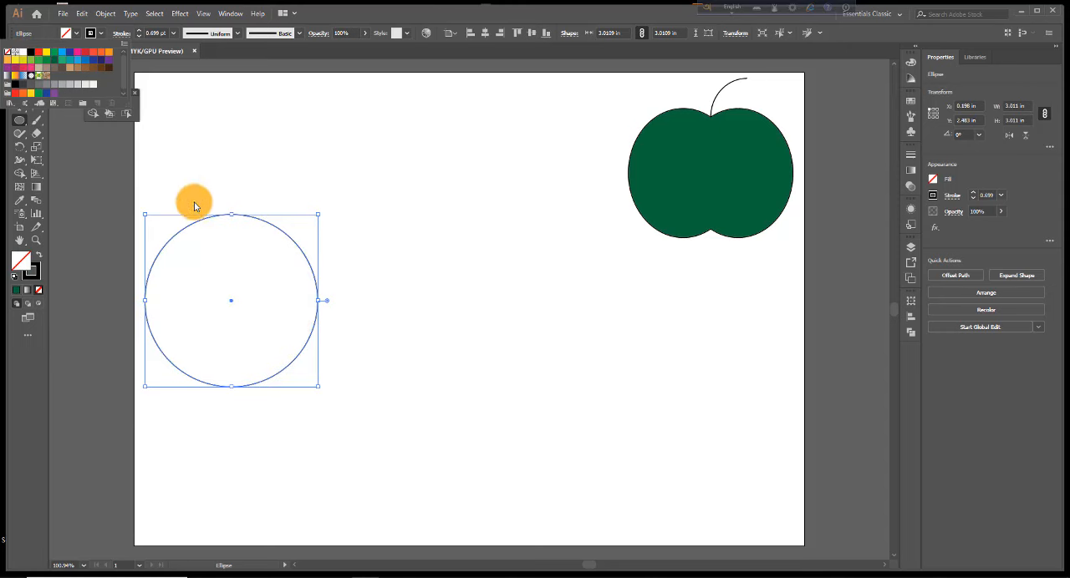
left_click(233, 305)
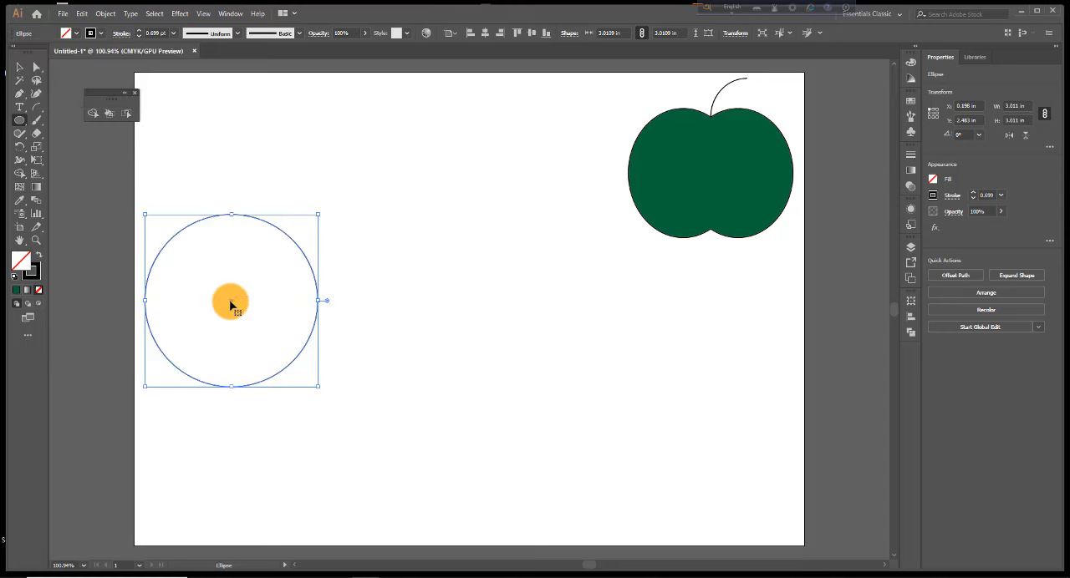
left_click_drag(230, 305, 316, 311)
Remove the outer crescents of both unfilled circles with the Shape Builder tool, keeping only the overlapping leaf shape
key("ctrl+plus")
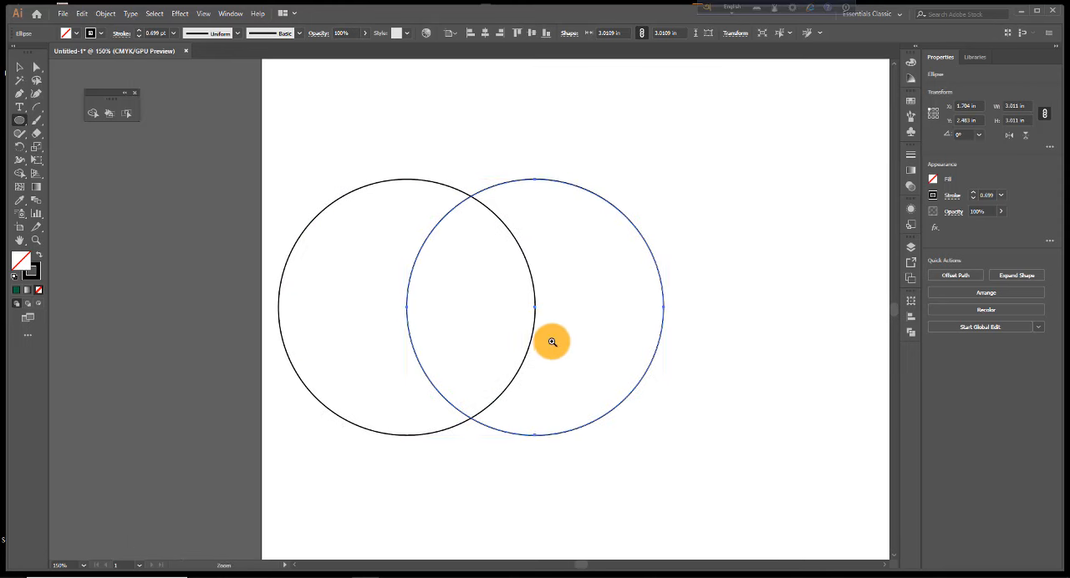
key("ctrl+plus")
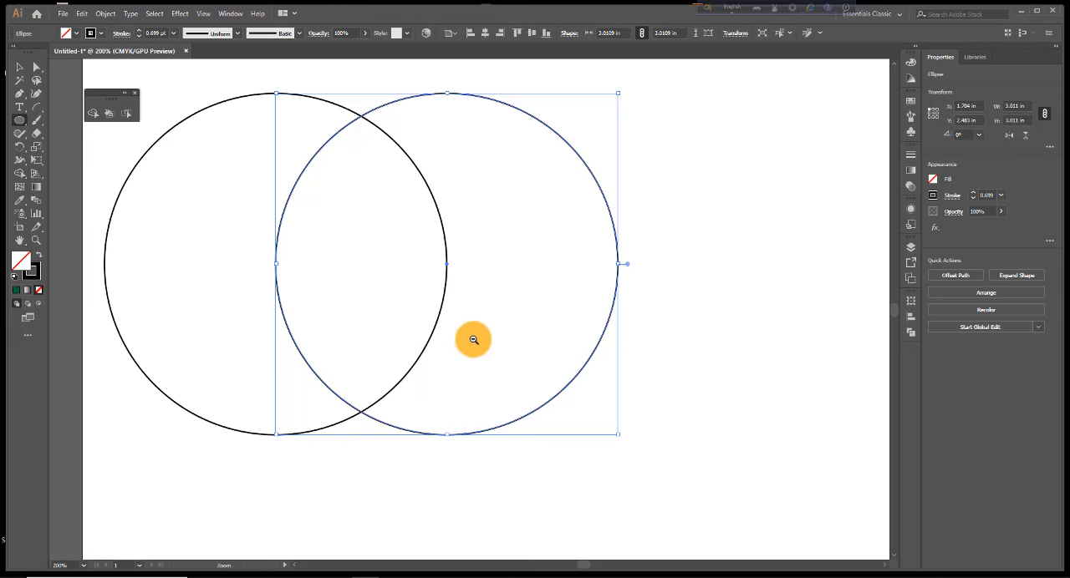
key("ctrl+minus")
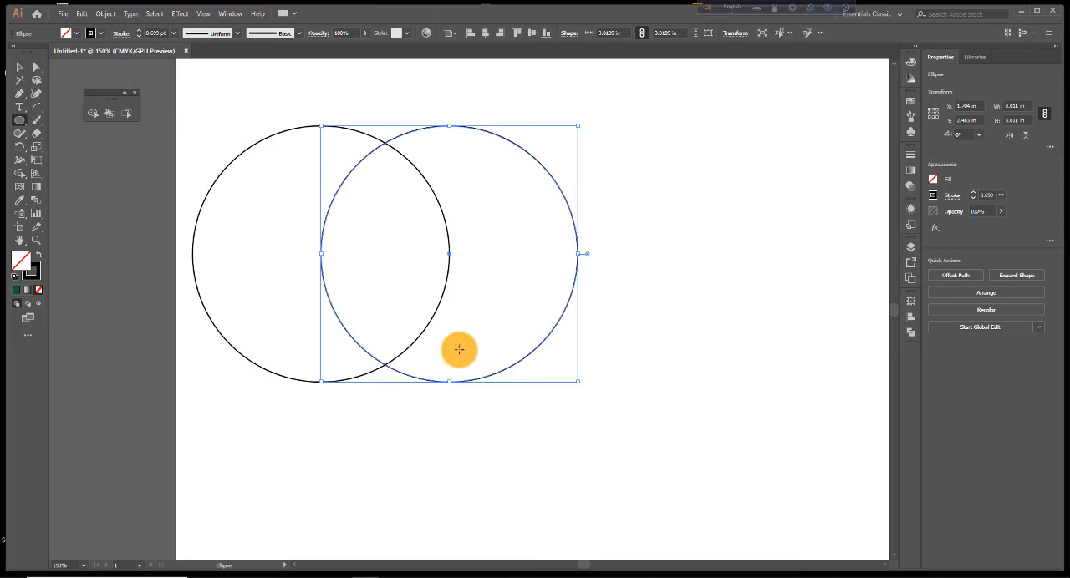
left_click(14, 69)
left_click_drag(220, 109, 661, 425)
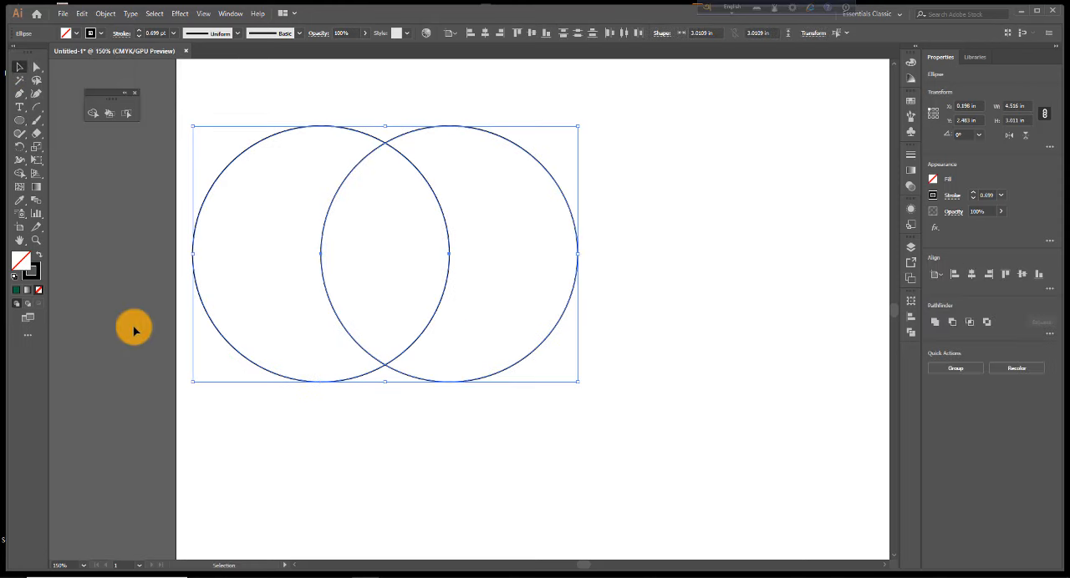
left_click(21, 177)
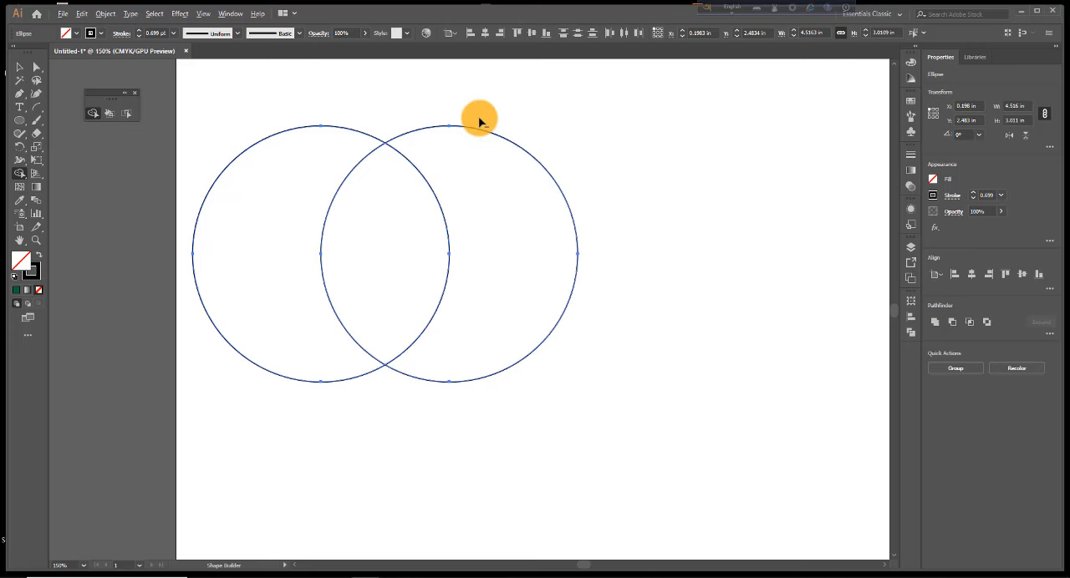
left_click_drag(480, 117, 513, 409)
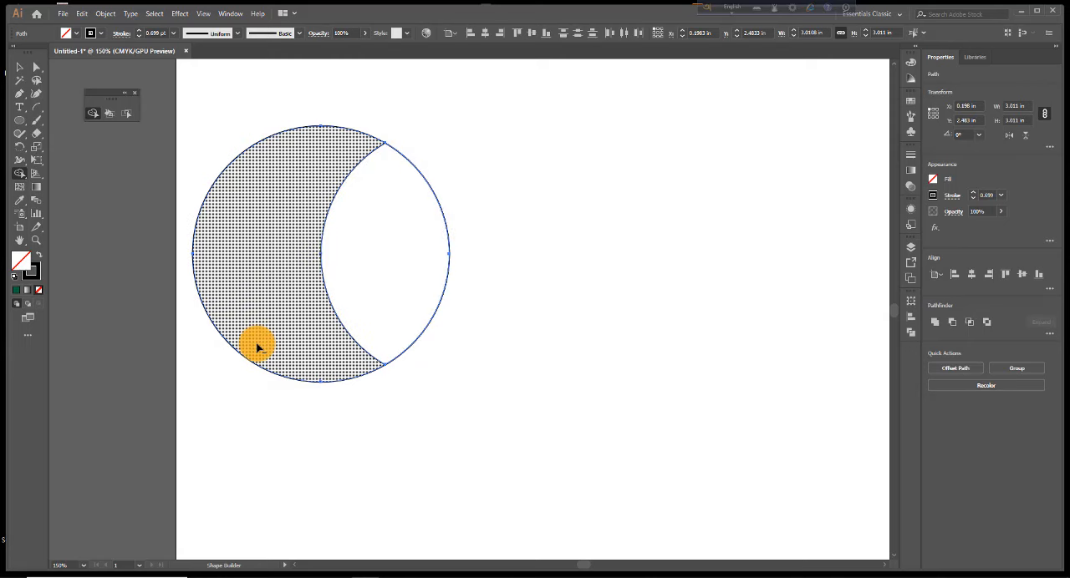
left_click_drag(248, 111, 259, 427)
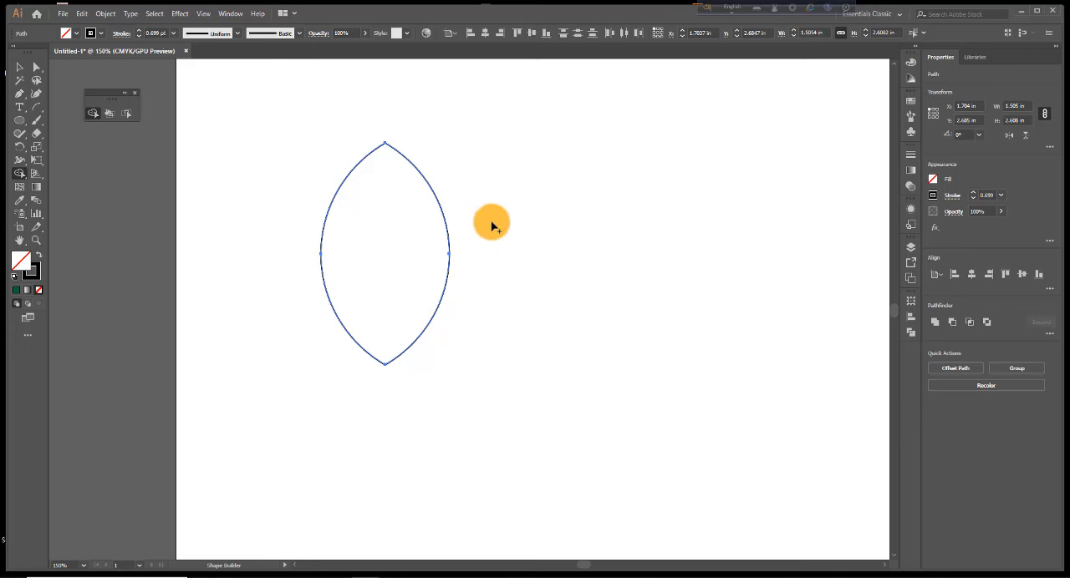
Narrow the leaf shape to about 1.27 in wide
left_click(555, 262, "ctrl+alt")
left_click(555, 262, "ctrl+alt")
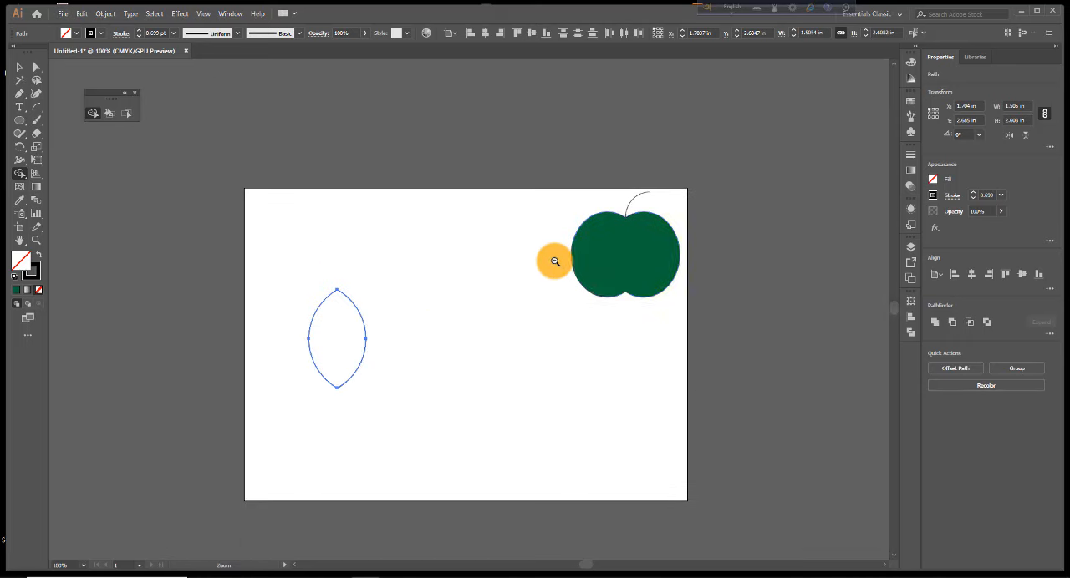
left_click(402, 337, "ctrl")
left_click(470, 294, "ctrl")
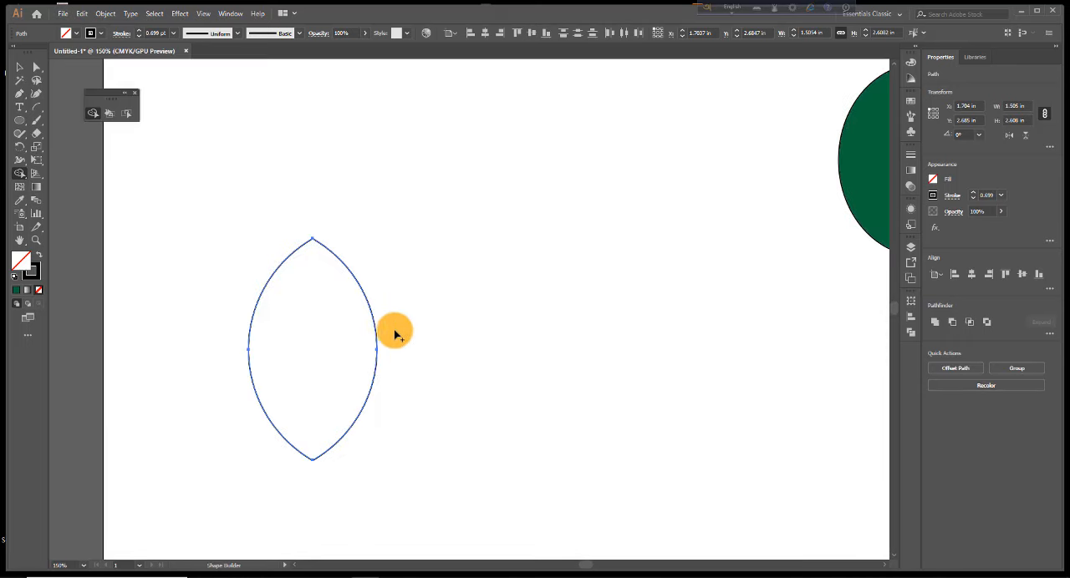
left_click(19, 67)
left_click_drag(376, 351, 358, 349)
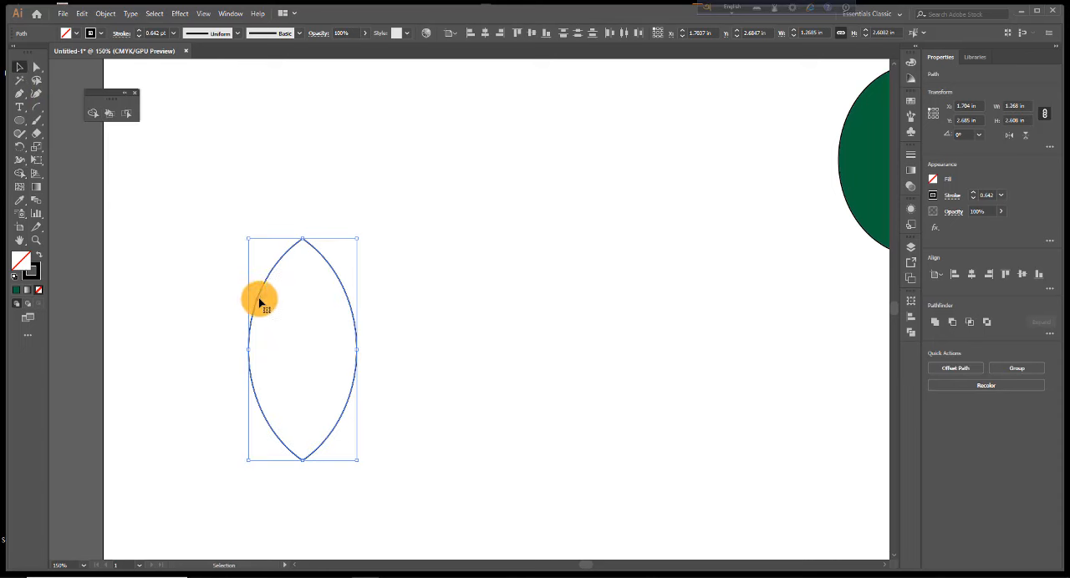
Move the leaf shape up and to the right, to about X 2.6 in and Y 1.53 in
left_click_drag(259, 302, 309, 215)
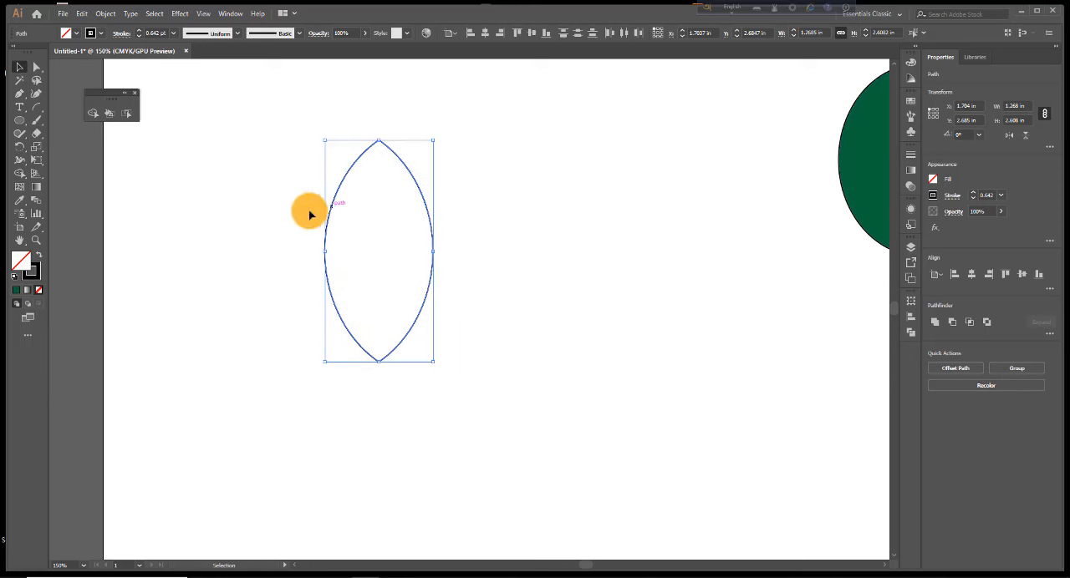
Make a copy of the leaf rotated 25° about its centre and repeat the rotated copy into a full ring
double_click(20, 151)
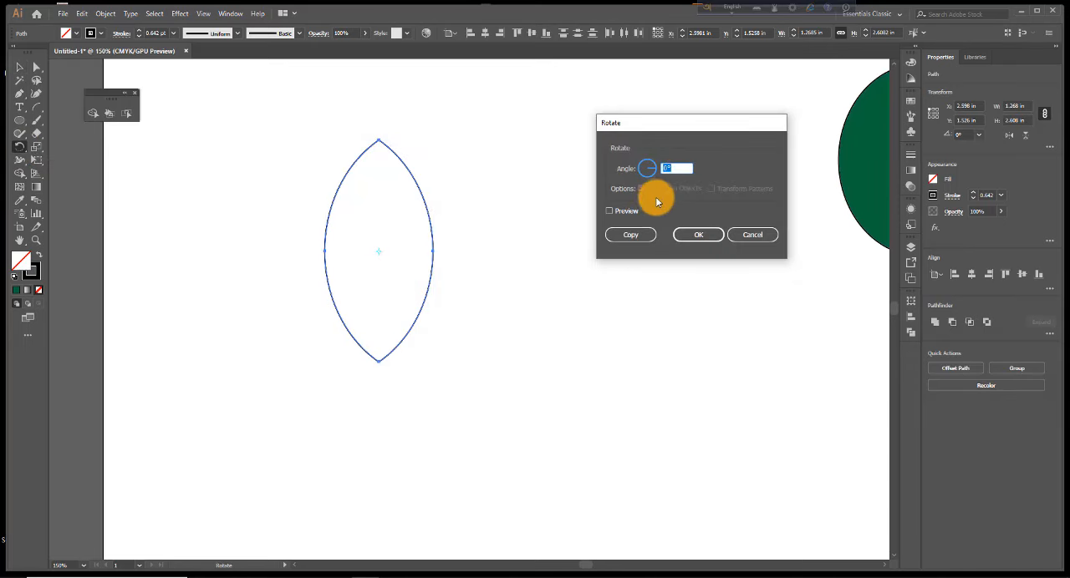
left_click(610, 212)
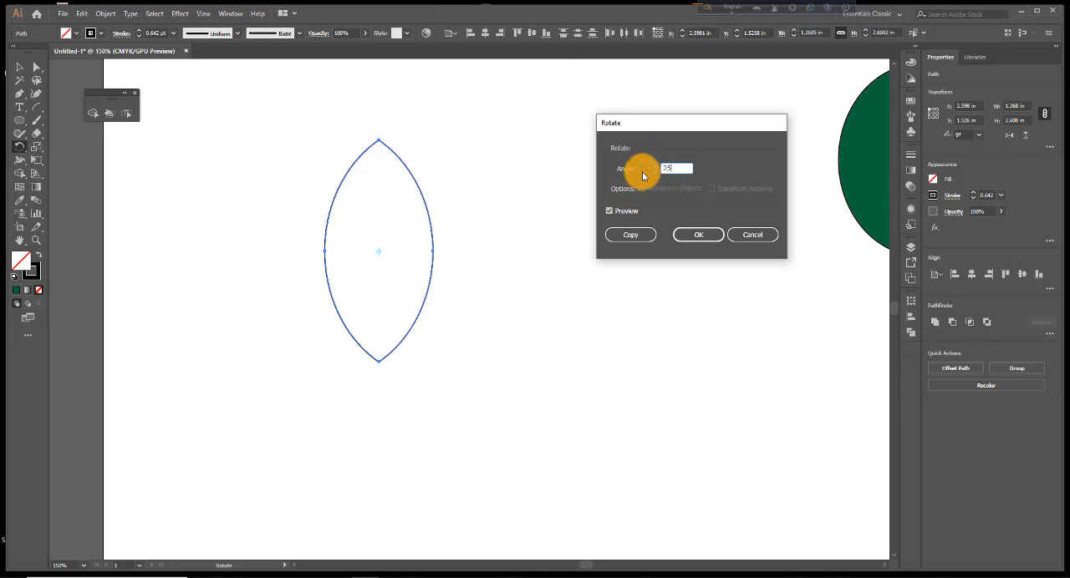
left_click(629, 238)
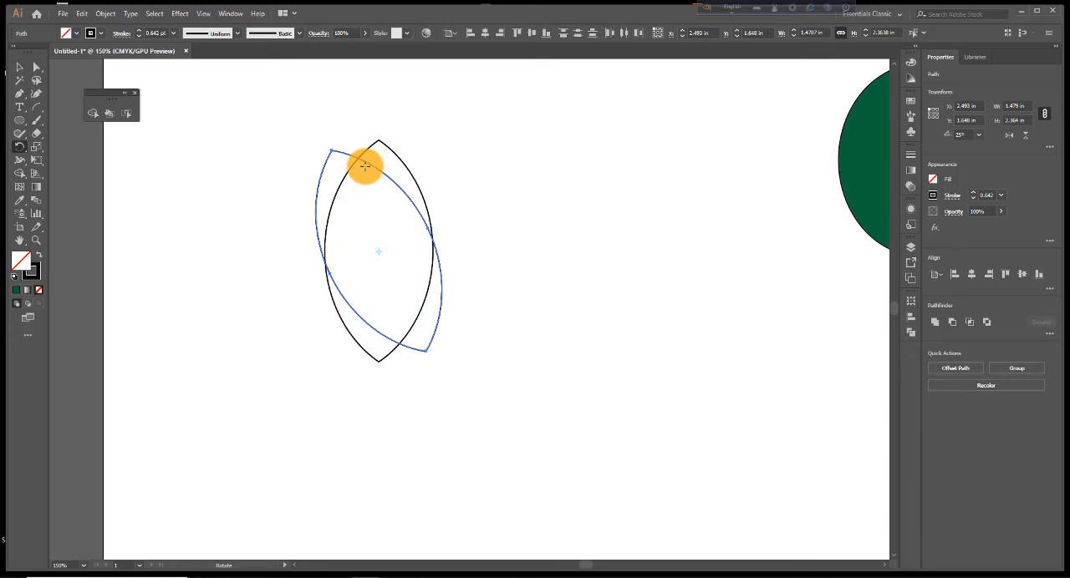
key("ctrl+d")
key("ctrl+d")
key("ctrl+d")
key("ctrl+d")
key("ctrl+d")
key("ctrl+d")
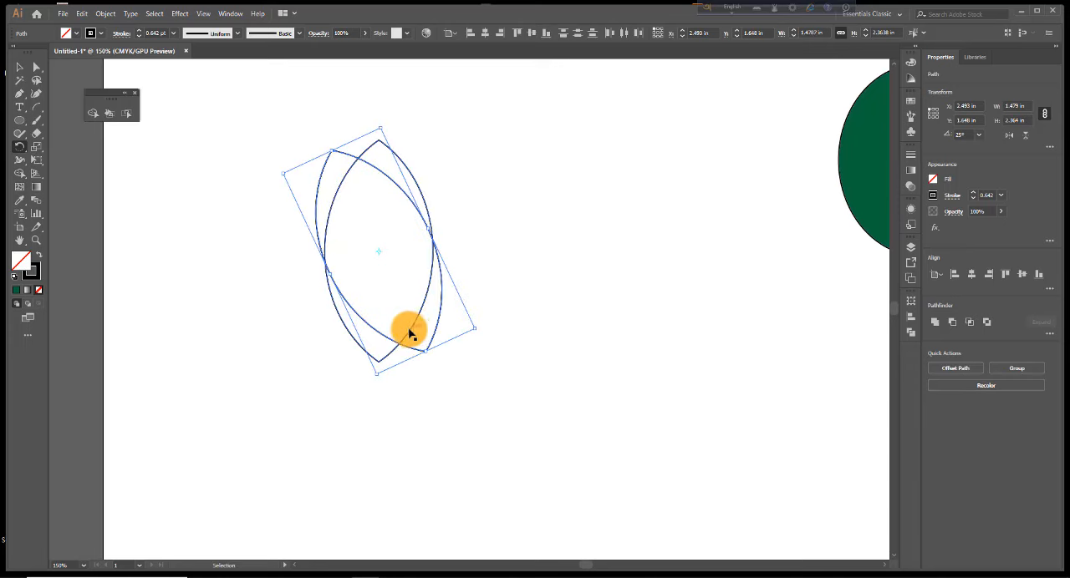
key("ctrl+d")
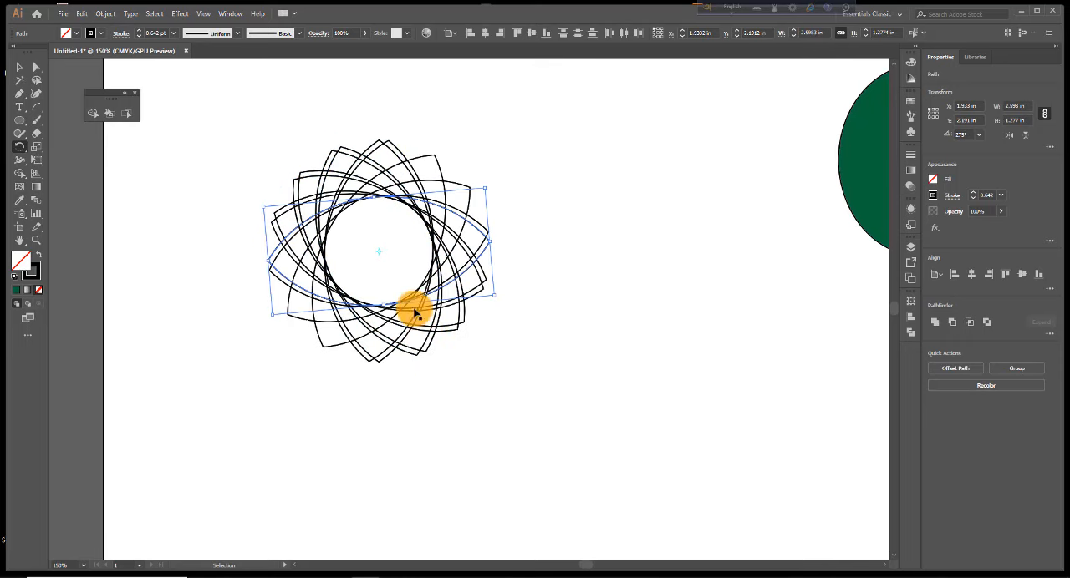
Undo all the rotated copies, leaving only the original upright leaf
key("ctrl+z")
key("ctrl+z")
key("ctrl+z")
key("ctrl+z")
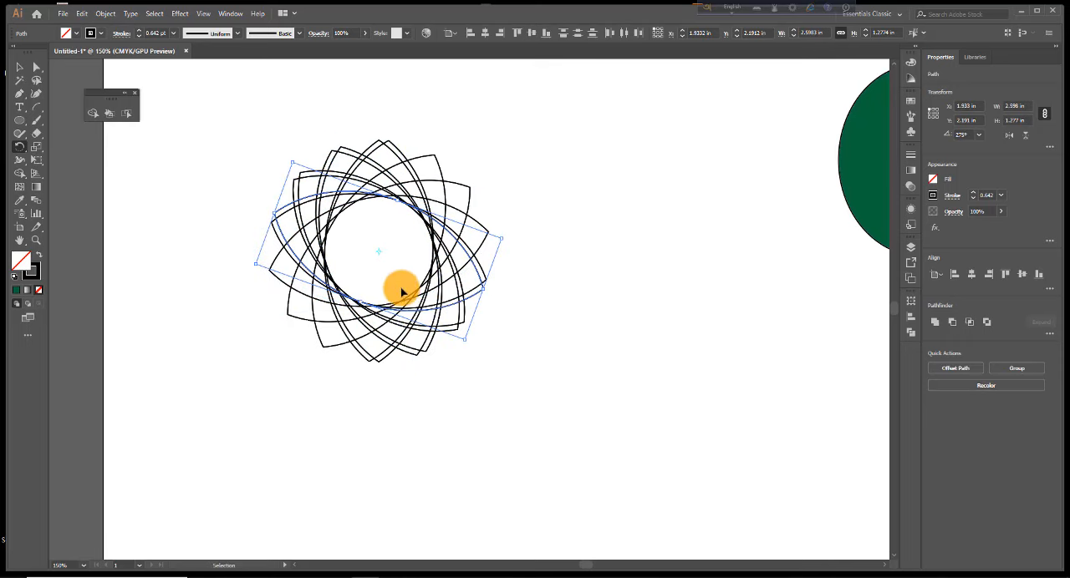
key("ctrl+z")
key("ctrl+z")
key("ctrl+z")
key("ctrl+z")
key("ctrl+z")
key("ctrl+z")
key("ctrl+z")
key("ctrl+z")
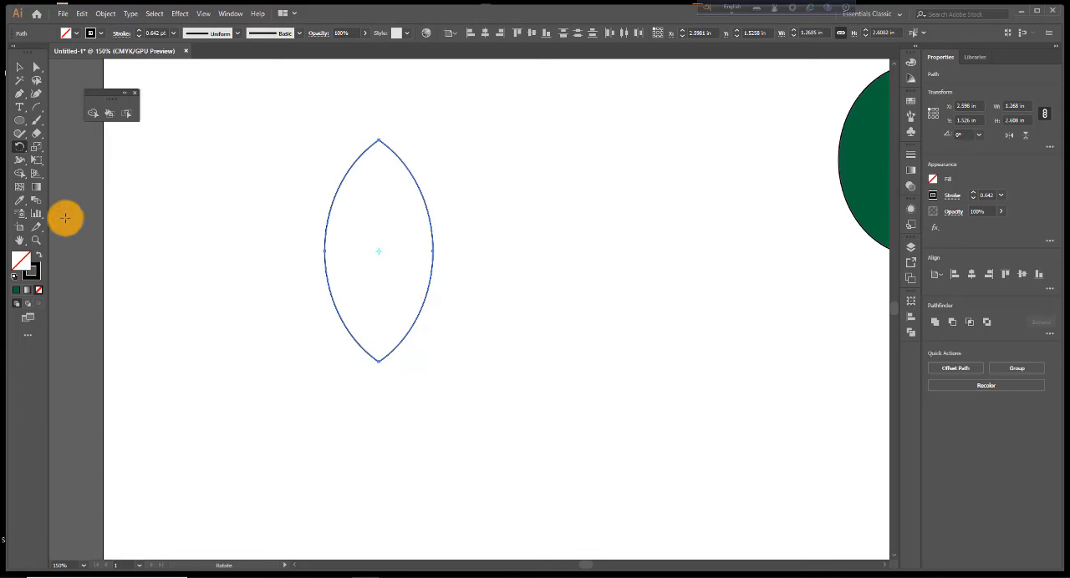
Try a copy of the leaf rotated 35° about its centre, and undo it
double_click(20, 149)
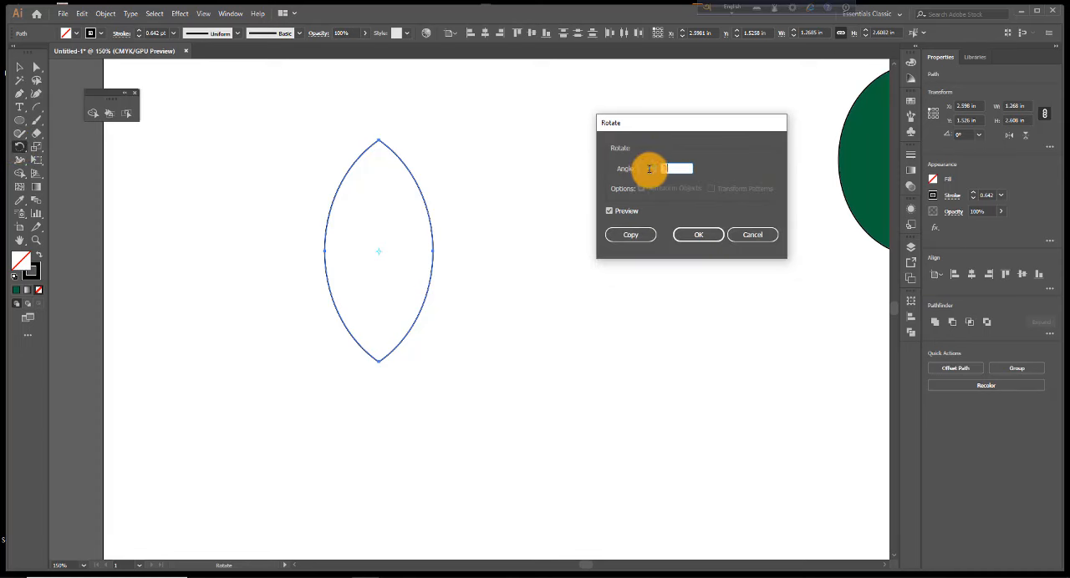
left_click(633, 240)
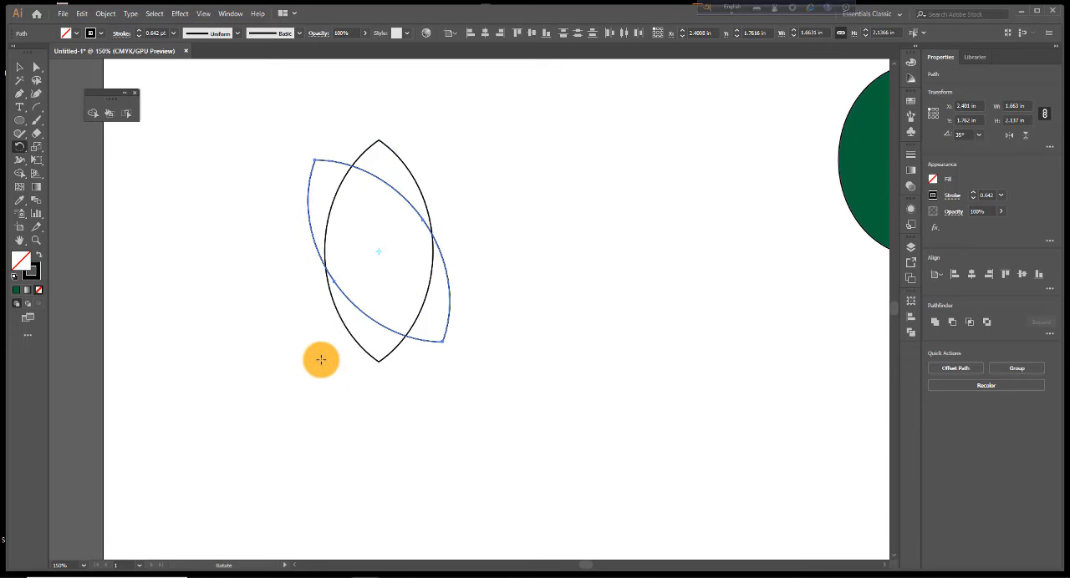
key("ctrl+z")
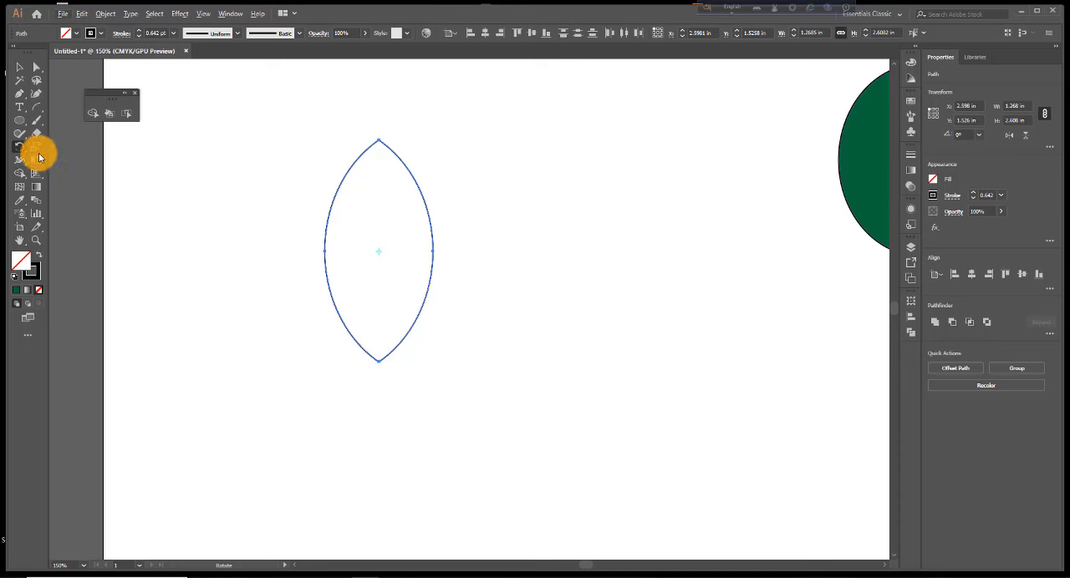
Copy the leaf rotated 25° around its bottom tip and repeat the rotated copy until the petals form a full flower
left_click(378, 359, "alt")
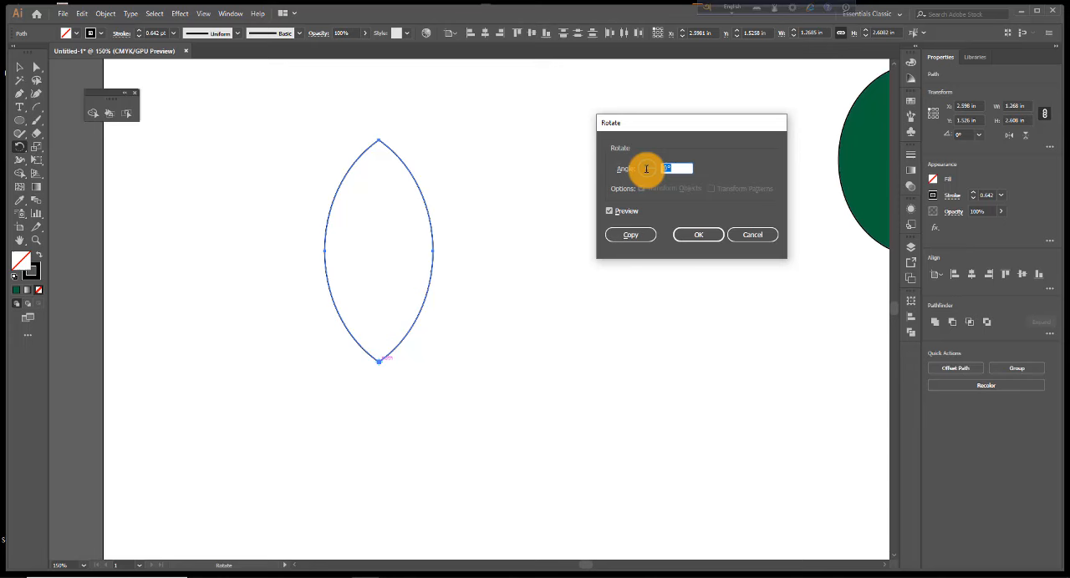
left_click(631, 235)
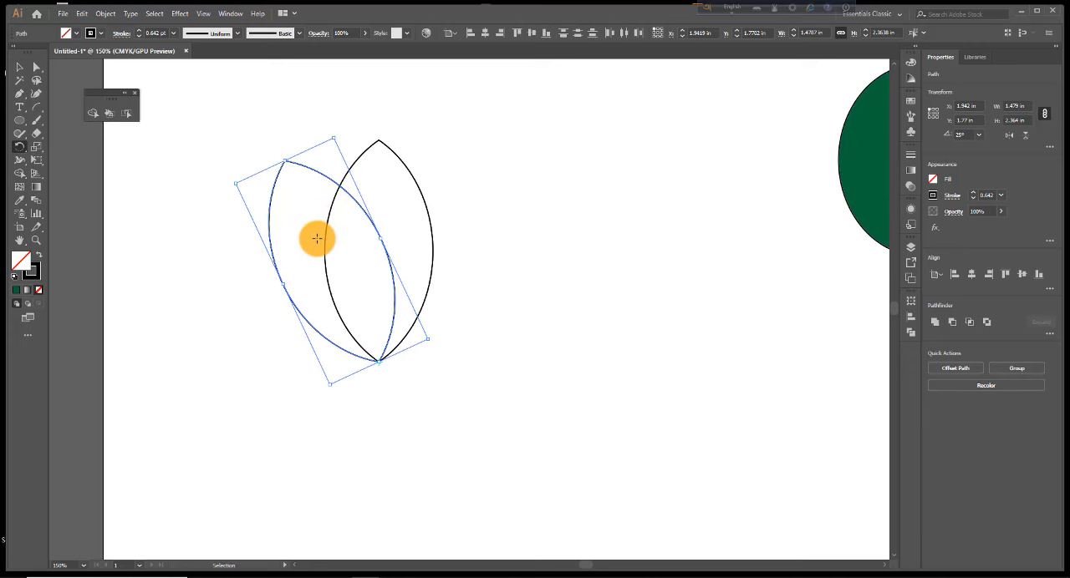
key("ctrl+d")
key("ctrl+d")
key("ctrl+d")
key("ctrl+d")
key("ctrl+d")
key("ctrl+d")
key("ctrl+d")
key("ctrl+d")
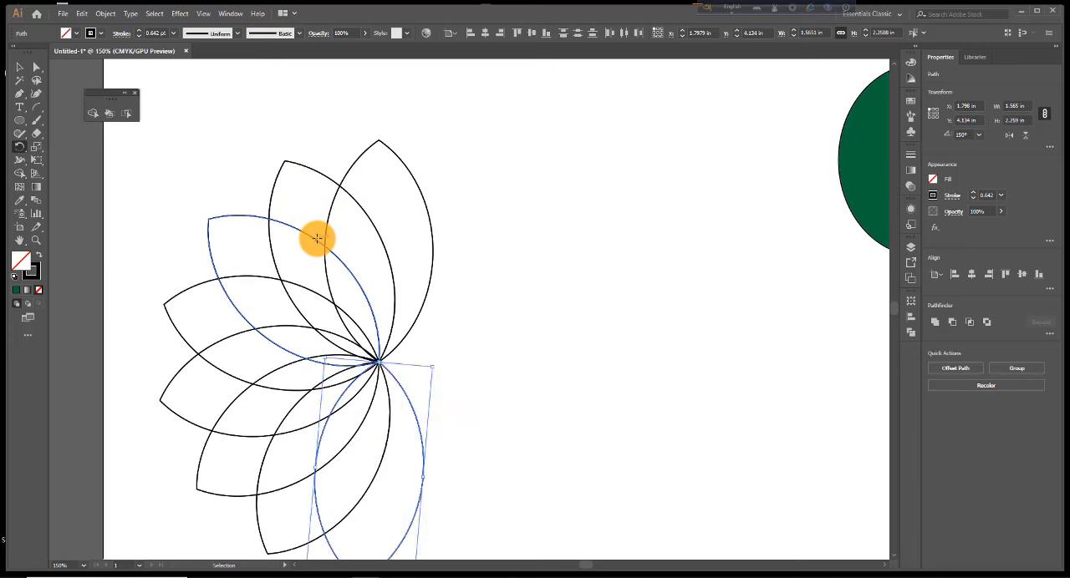
key("ctrl+d")
key("ctrl+d")
key("ctrl+d")
key("ctrl+d")
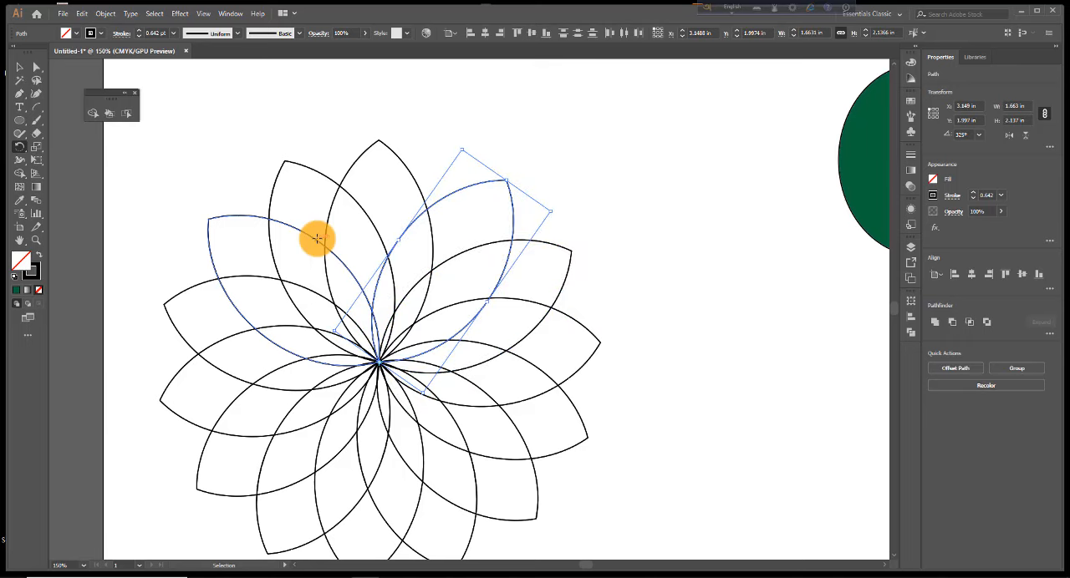
Select all the flower's petals and scale them down together to about 4.65 in wide
key("ctrl+minus")
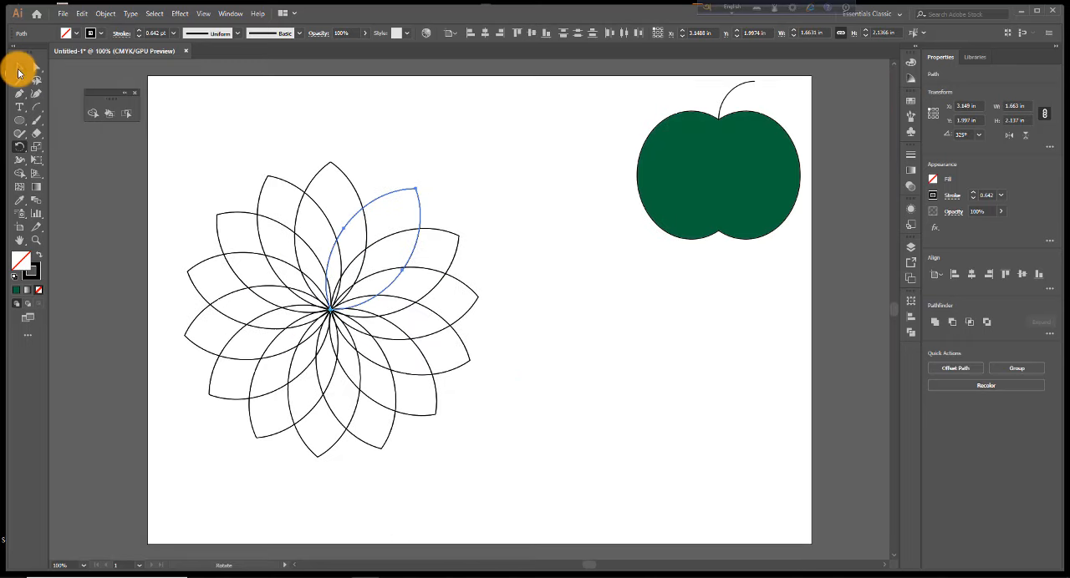
left_click(19, 67)
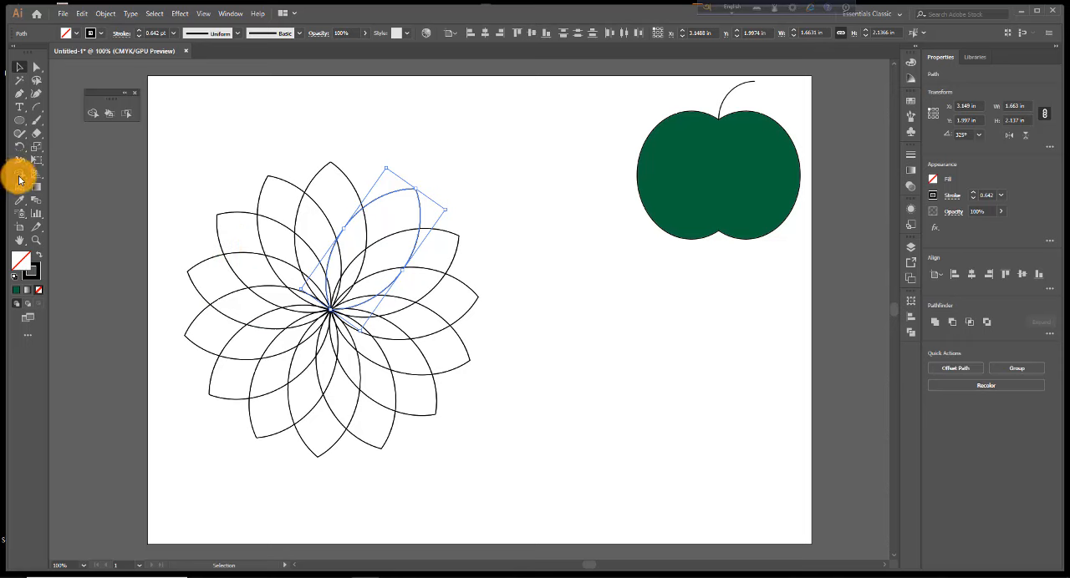
mouse_move(181, 166)
left_mouse_down()
mouse_move(473, 475)
mouse_move(468, 446)
mouse_move(449, 429)
left_mouse_up()
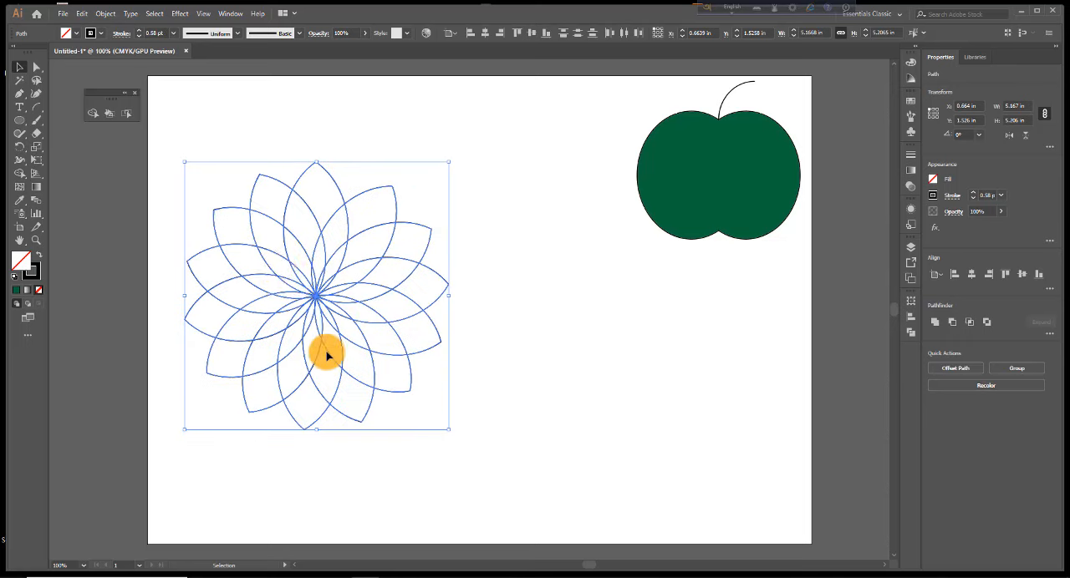
Fill all the flower's petals with the yellow-to-orange gradient swatch and deselect them
left_click(77, 33)
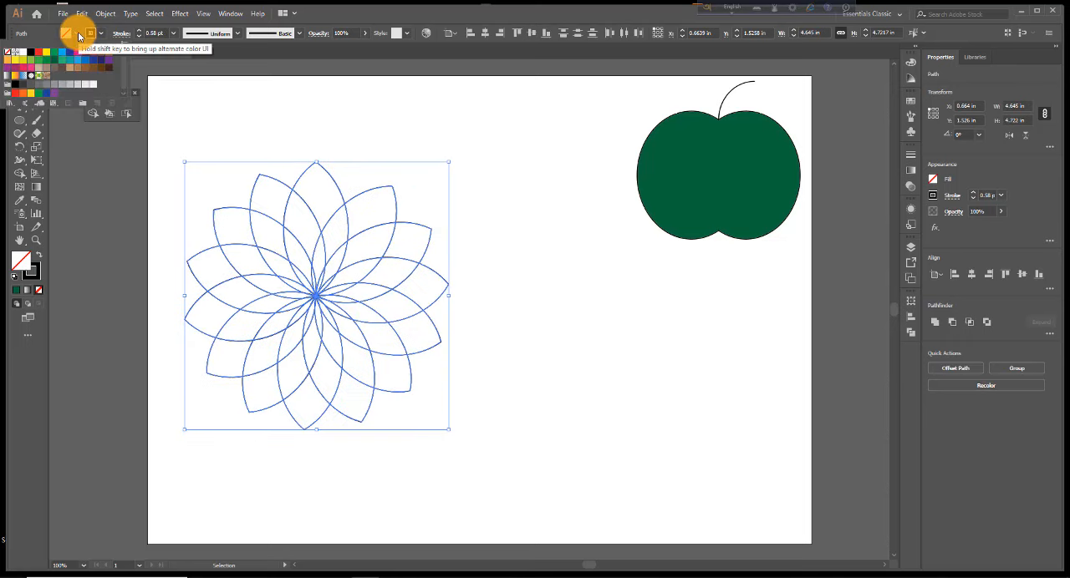
left_click(16, 78)
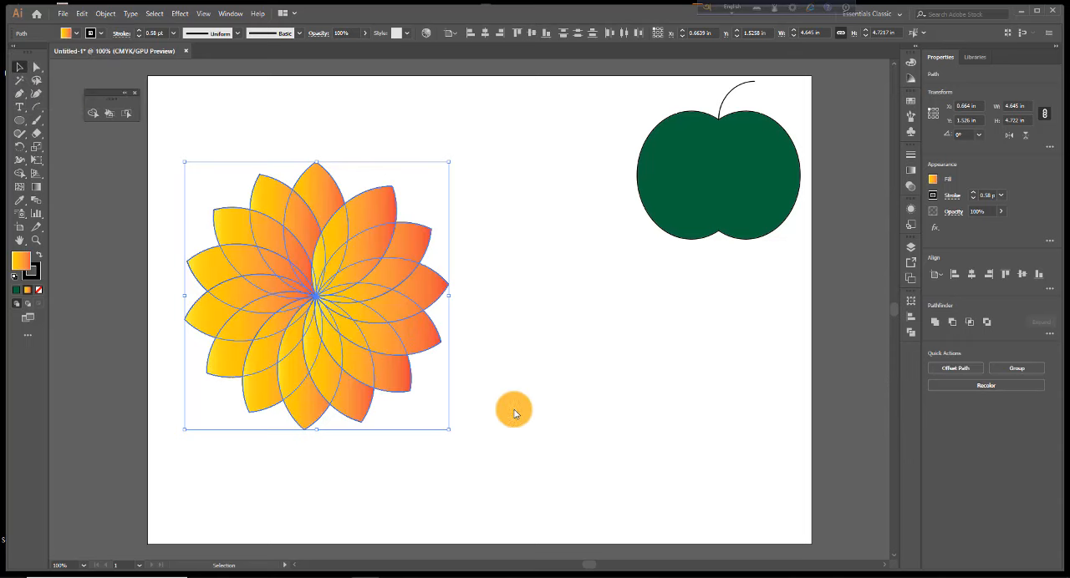
left_click(459, 382)
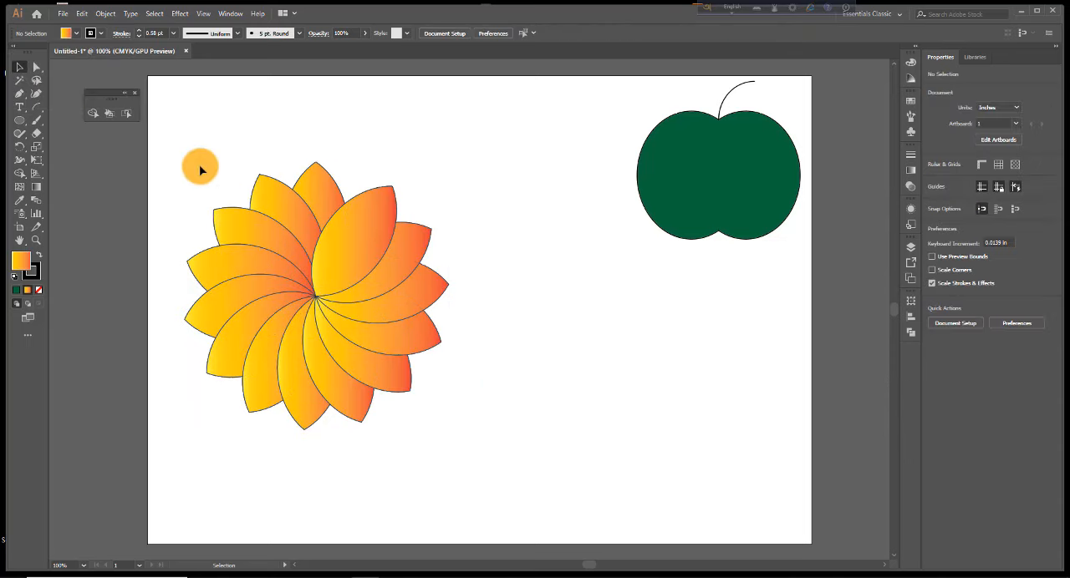
Scale the flower down to about 3.14 in wide and place it just left of the apple
mouse_move(198, 164)
left_mouse_down()
mouse_move(444, 432)
mouse_move(363, 343)
left_mouse_up()
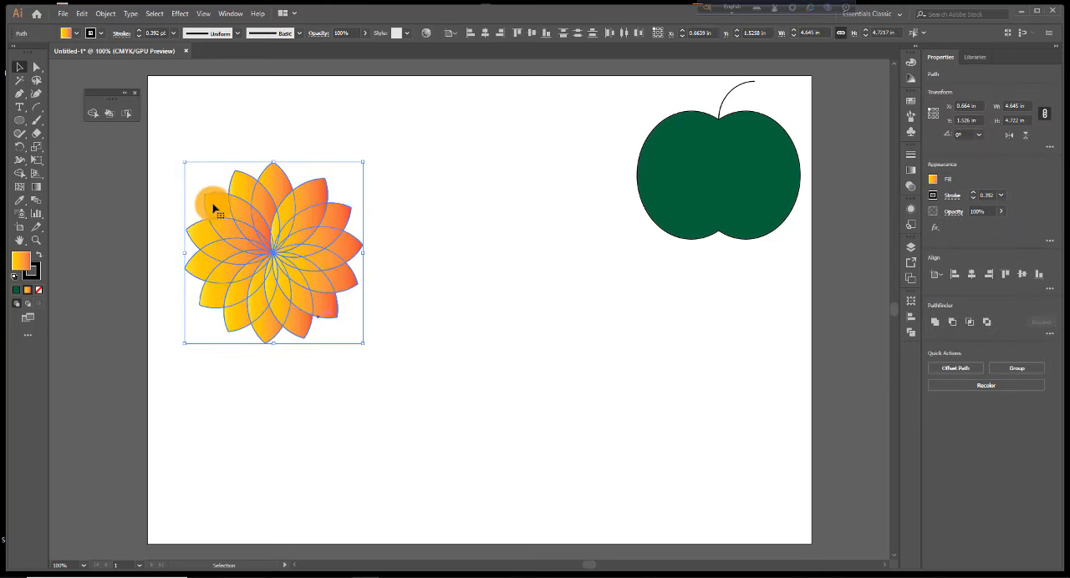
left_click(130, 113)
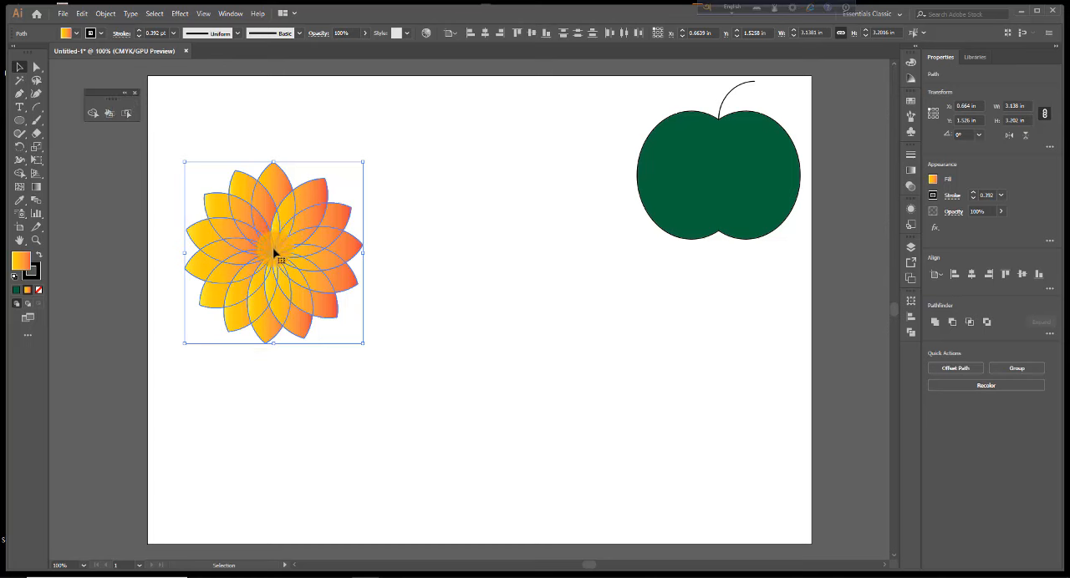
left_click_drag(273, 254, 540, 169)
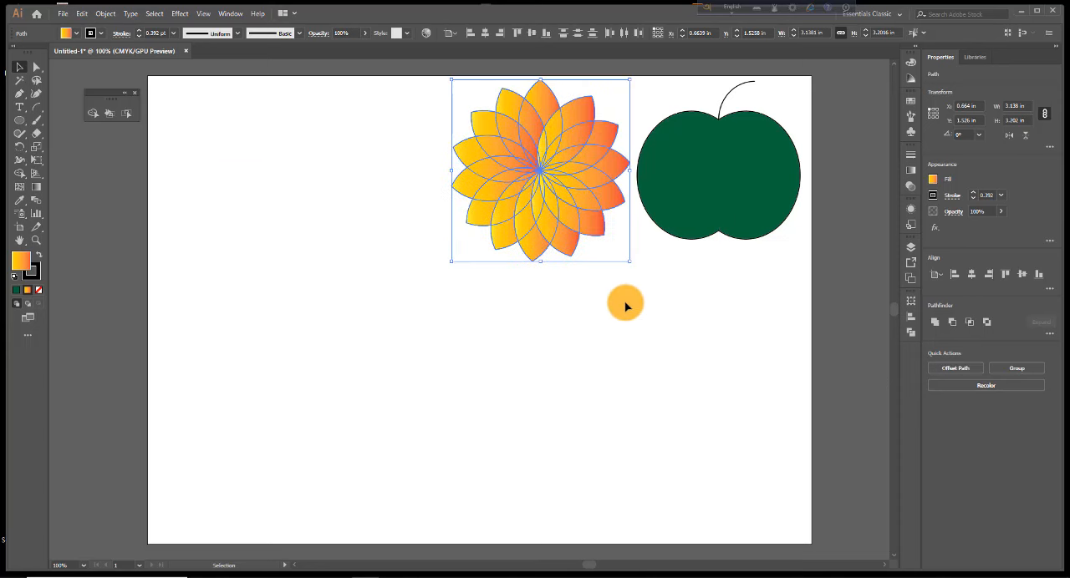
left_click(634, 341)
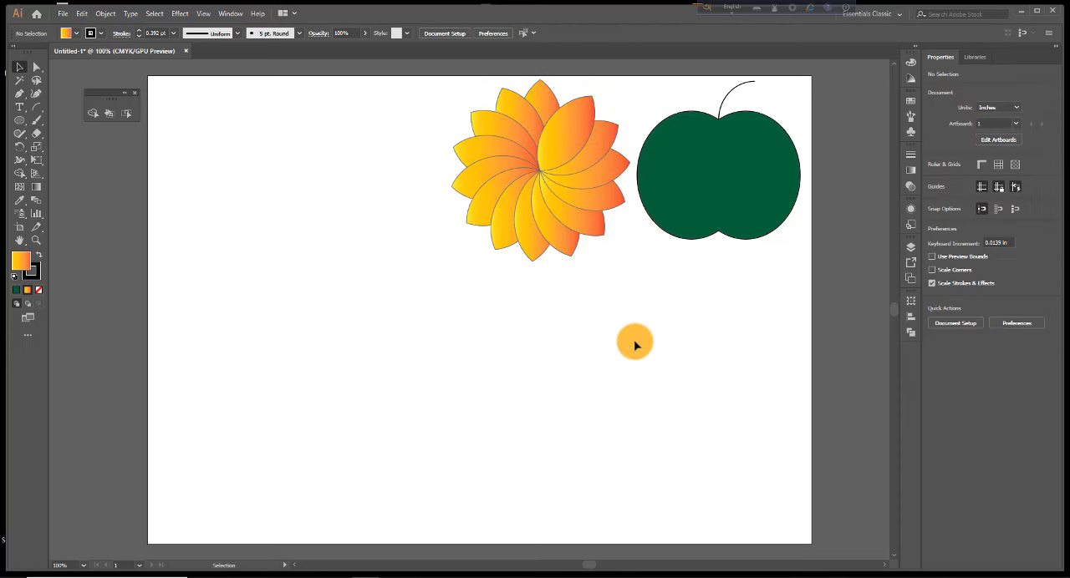
Draw a circle about 4.14 in in diameter in the artboard's lower-left area and give it no fill
left_click(22, 122)
left_click(55, 147)
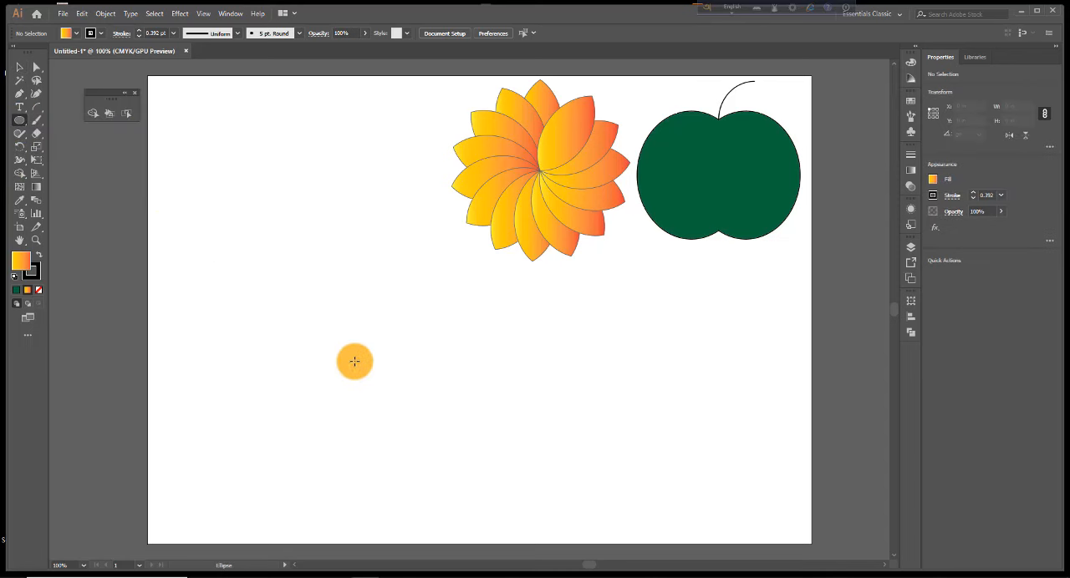
left_click_drag(258, 339, 375, 456)
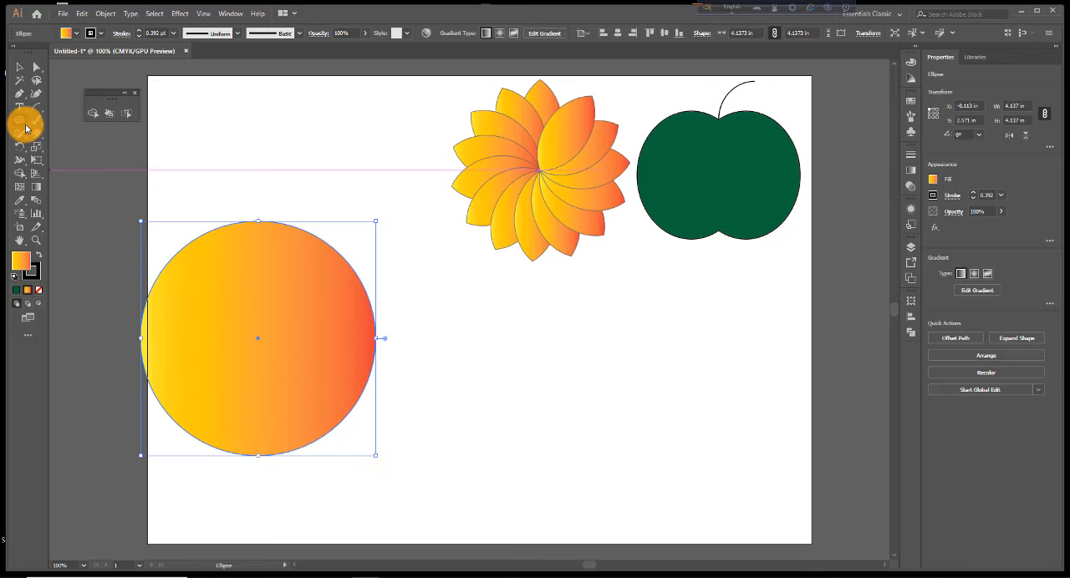
left_click(76, 33)
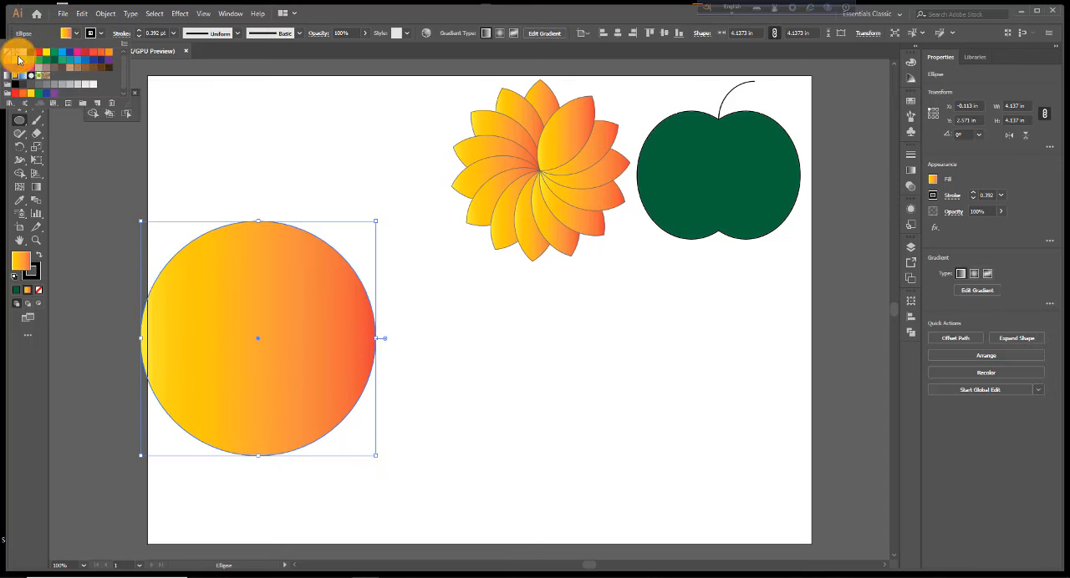
left_click(9, 55)
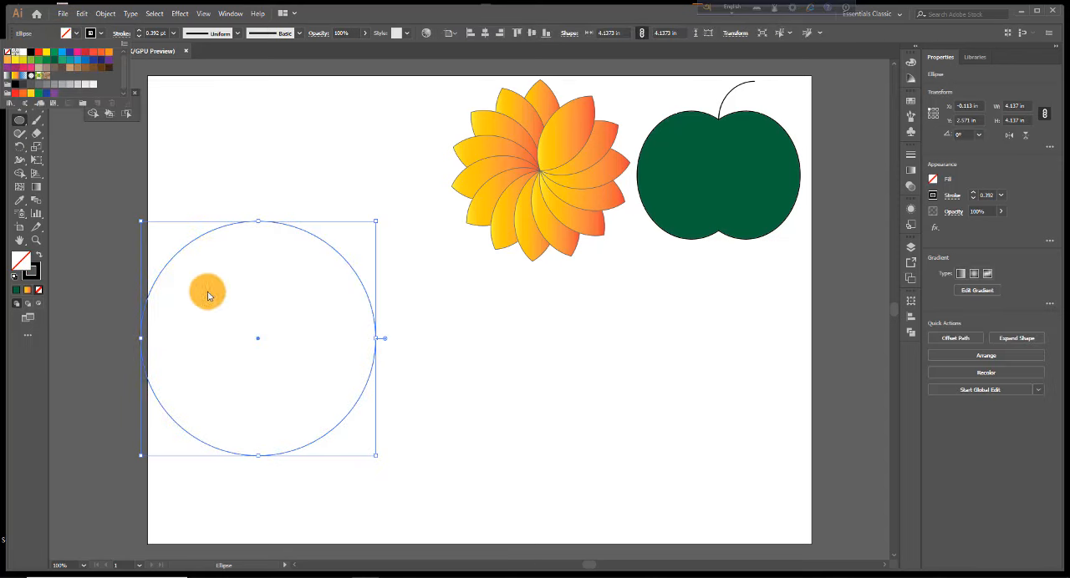
Move the unfilled circle right, fully onto the artboard, and shrink it to about 3.52 in wide and 3.7 in high
left_click(260, 340)
left_click_drag(259, 340, 341, 343)
left_click(443, 374, "ctrl+alt")
left_click(502, 296, "ctrl")
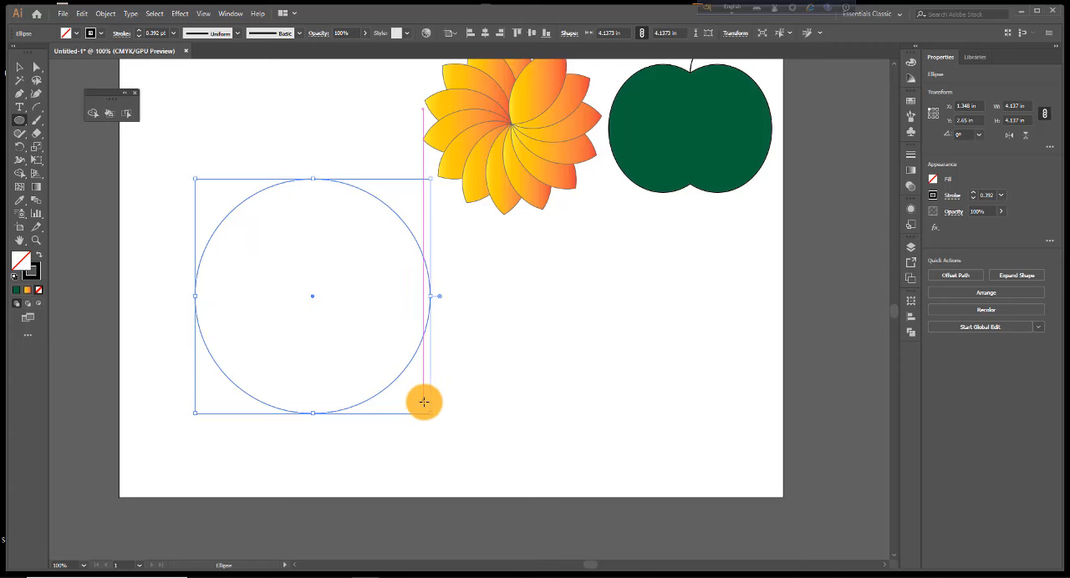
left_click(20, 67)
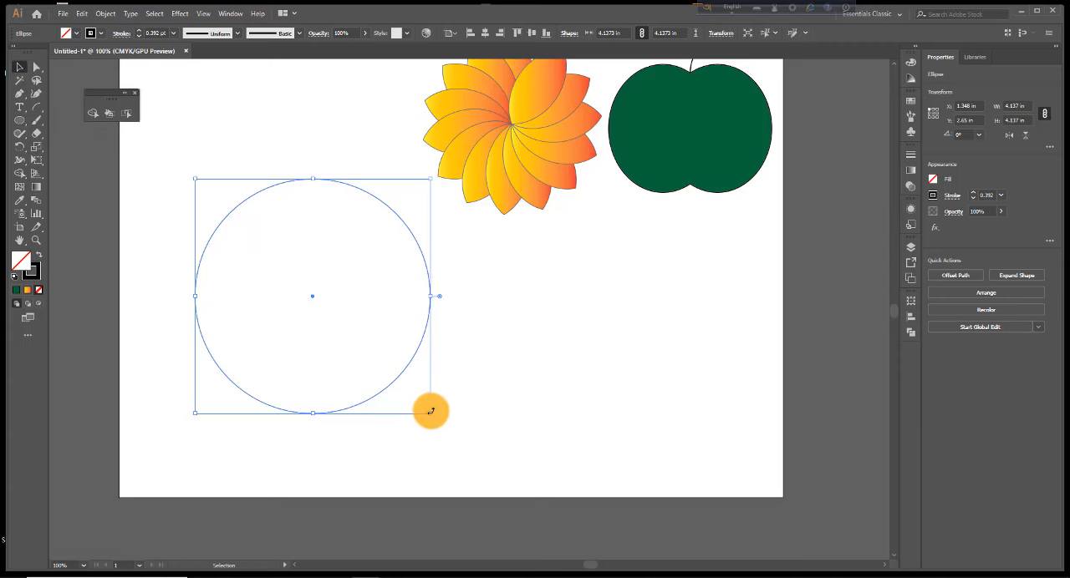
left_click_drag(429, 412, 395, 389)
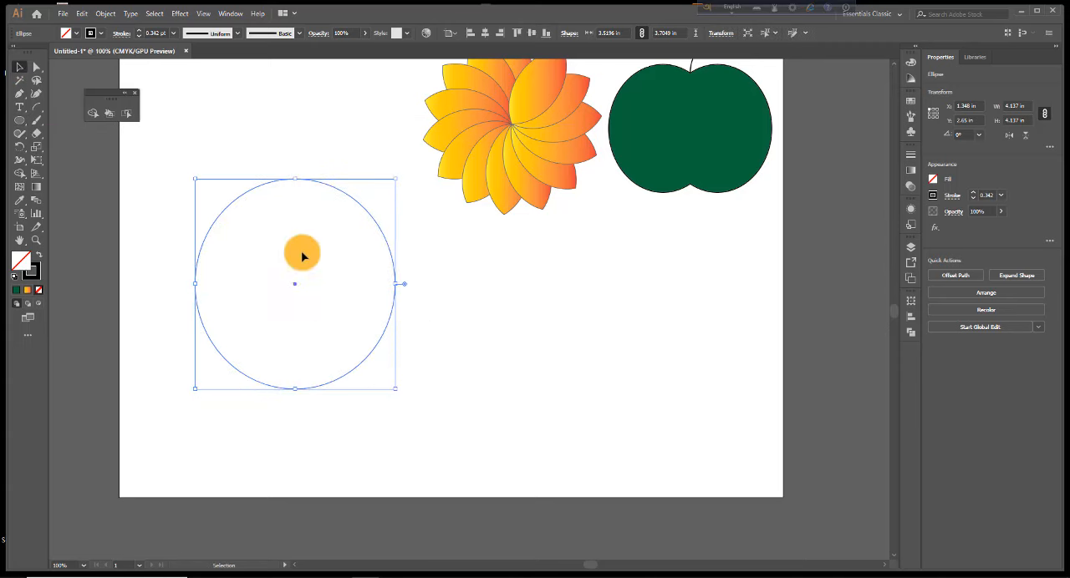
Try stroke weights of 2 pt and 1 pt on the unfilled circle
left_click(174, 35)
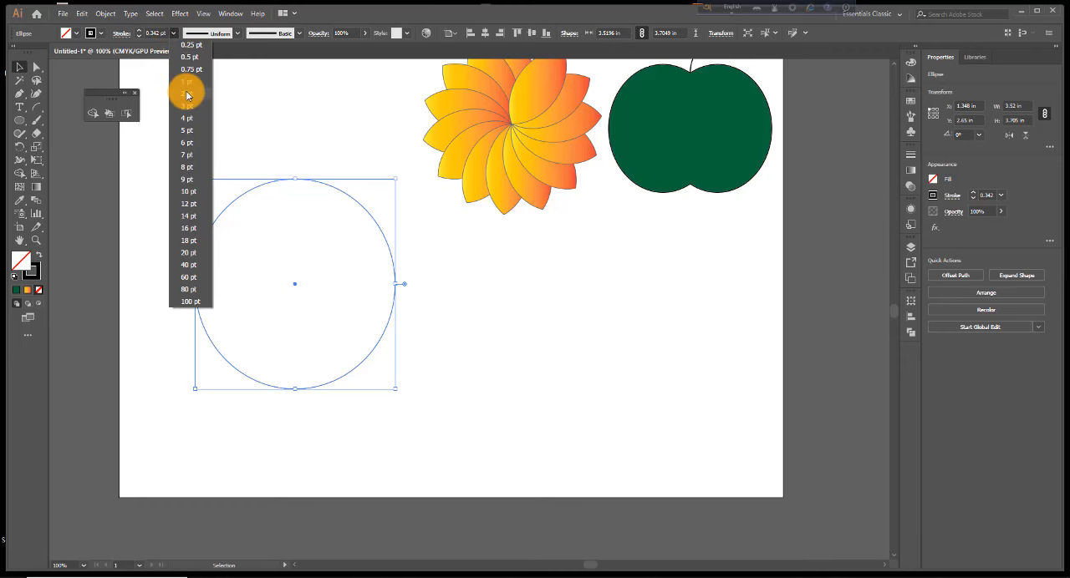
left_click(186, 94)
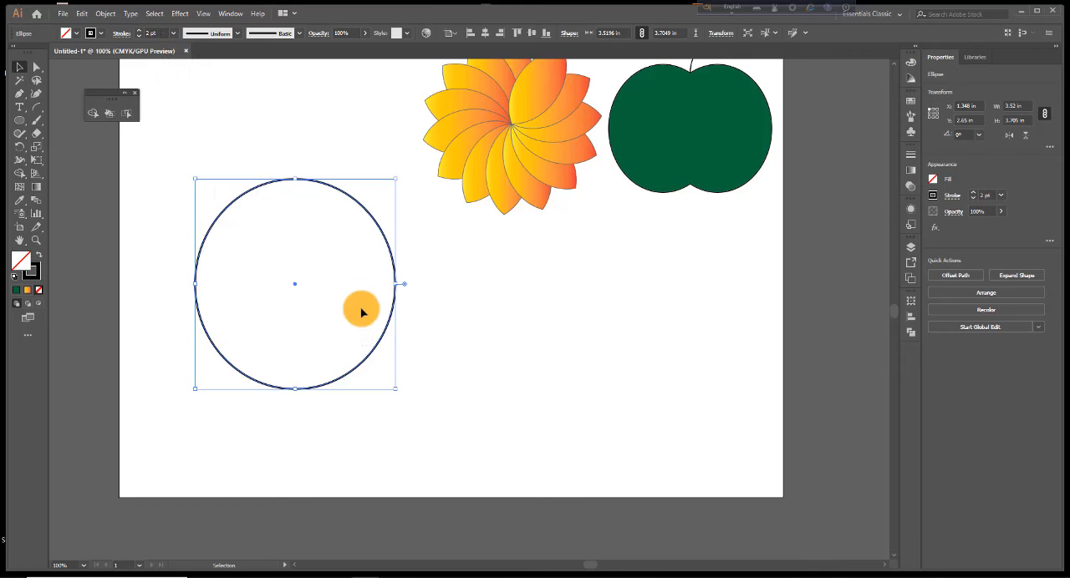
left_click(175, 35)
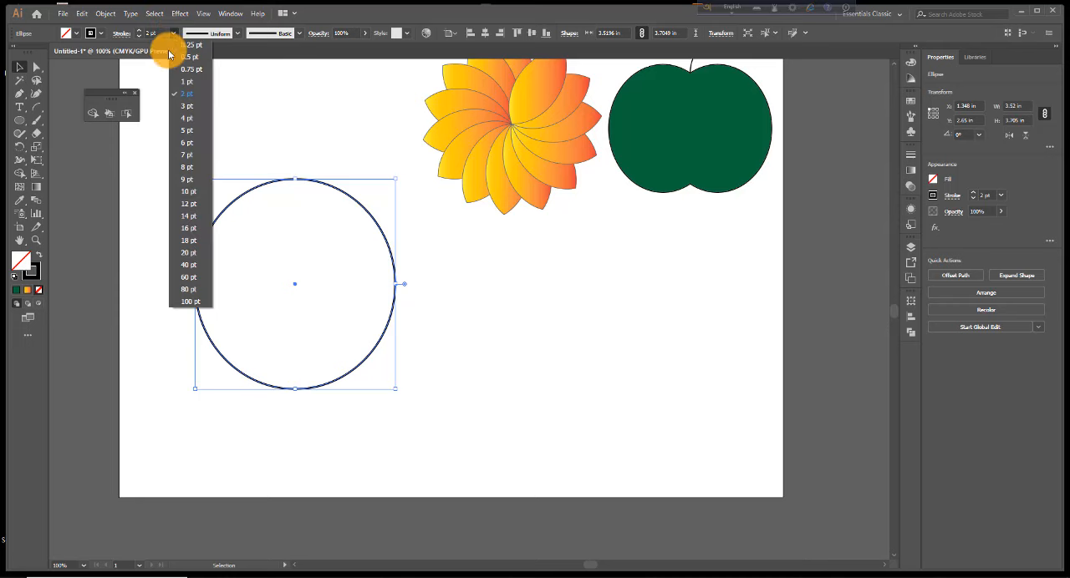
left_click(185, 84)
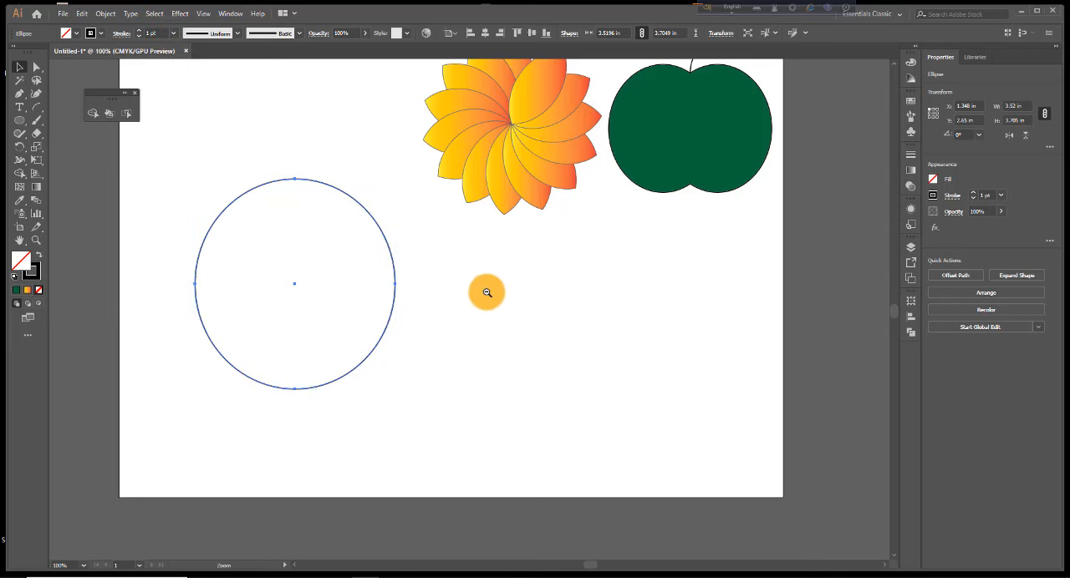
Move the flower and apple together beyond the artboard's upper-right corner and delete the unfilled circle
left_click(487, 291, "ctrl+alt")
left_click(592, 277, "ctrl")
left_click_drag(209, 127, 540, 283)
left_click_drag(437, 209, 712, 138)
left_click(378, 313, "ctrl+alt")
left_click(347, 335, "ctrl")
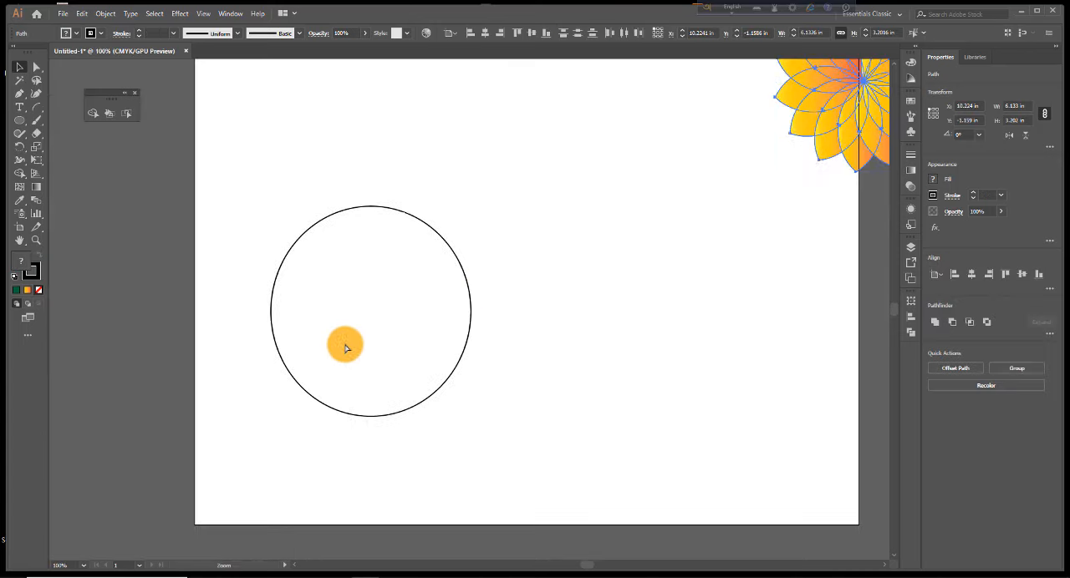
left_click_drag(308, 194, 461, 358)
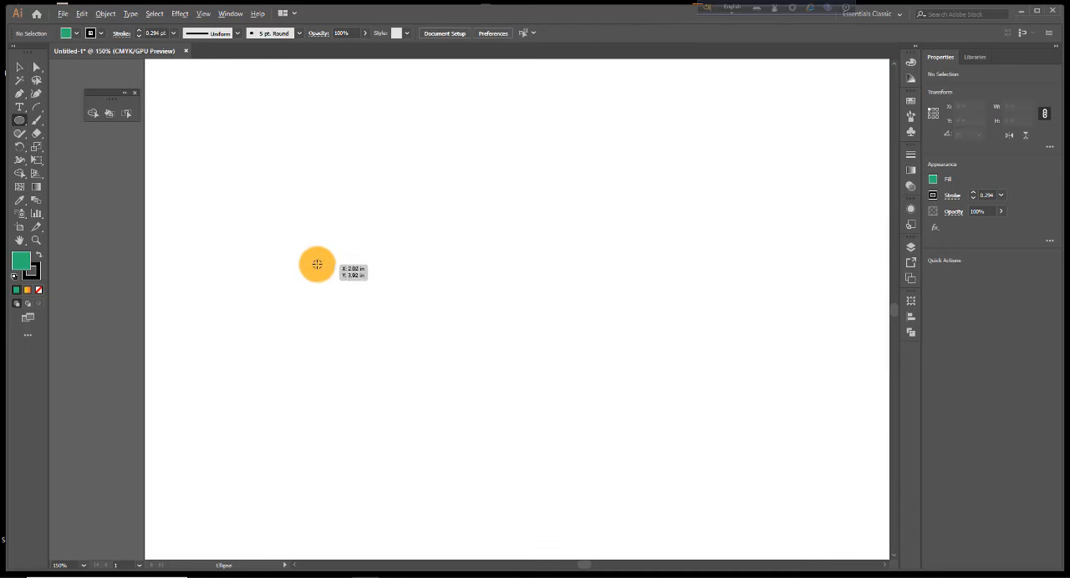
Draw a circle about 2.58 in in diameter in the artboard's lower-left area with no fill and a 1 pt stroke
left_click_drag(317, 262, 407, 373)
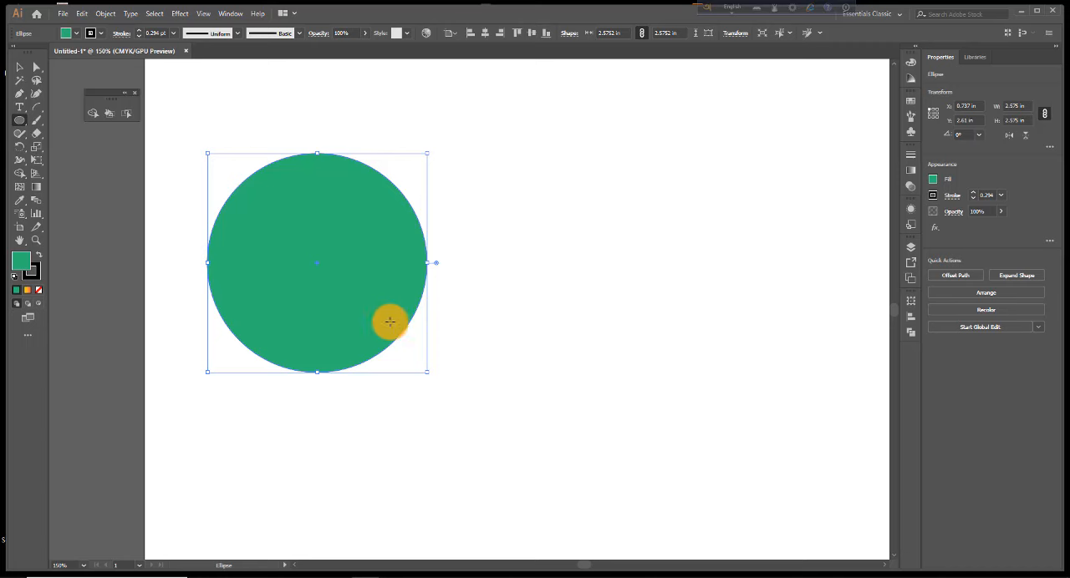
left_click(77, 33)
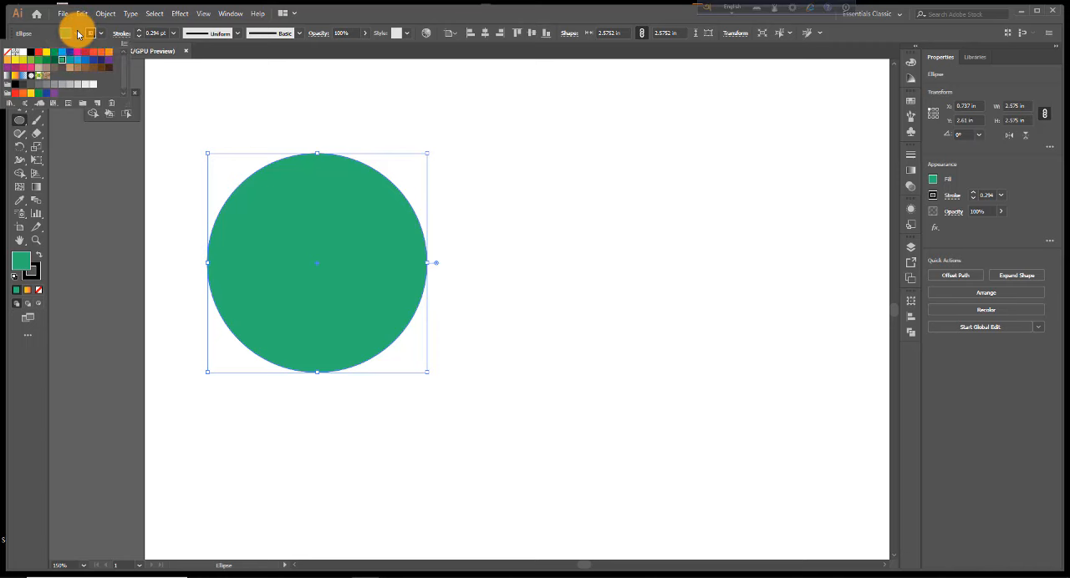
left_click(7, 54)
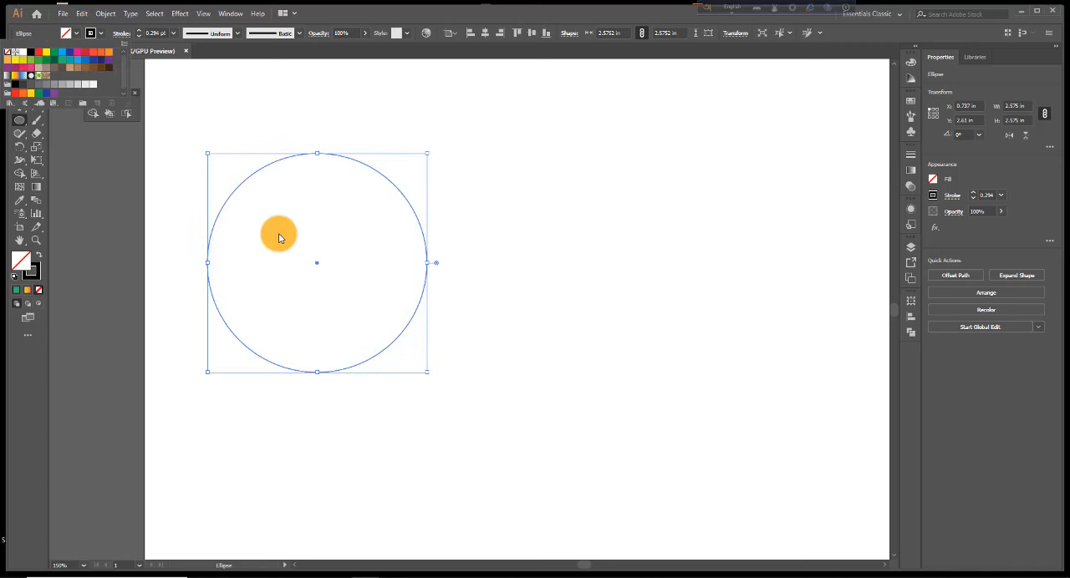
left_click(175, 34)
left_click(189, 82)
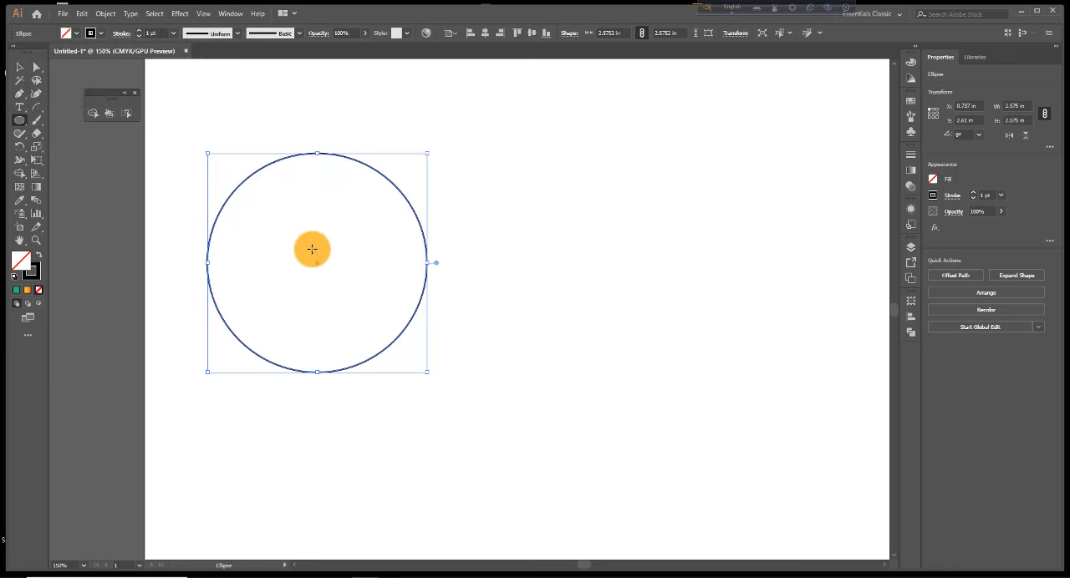
Add a concentric copy inside the circle, scaled down to about 1.99 in in diameter
left_click(19, 67)
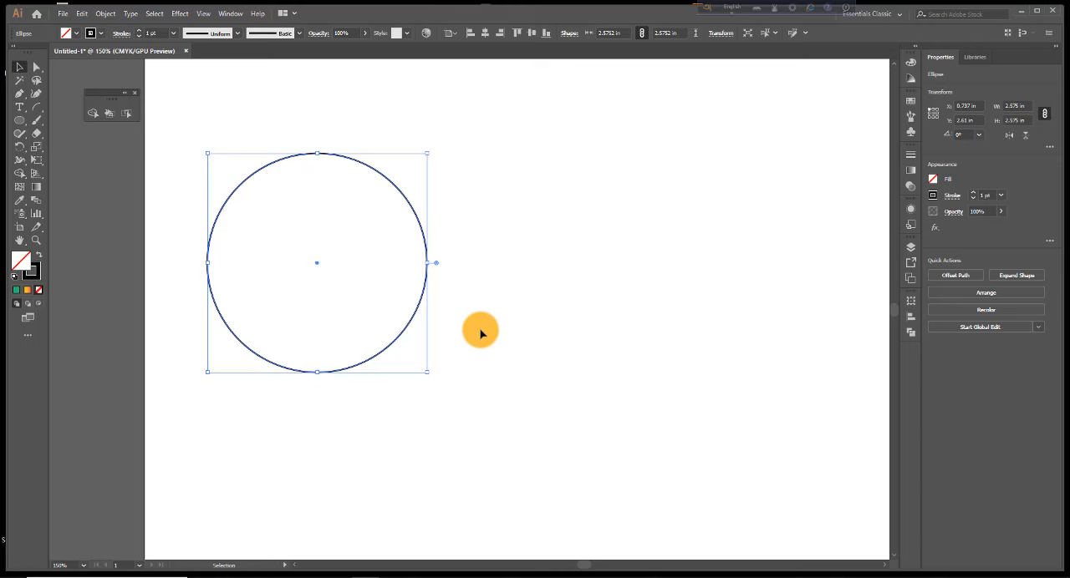
key("a")
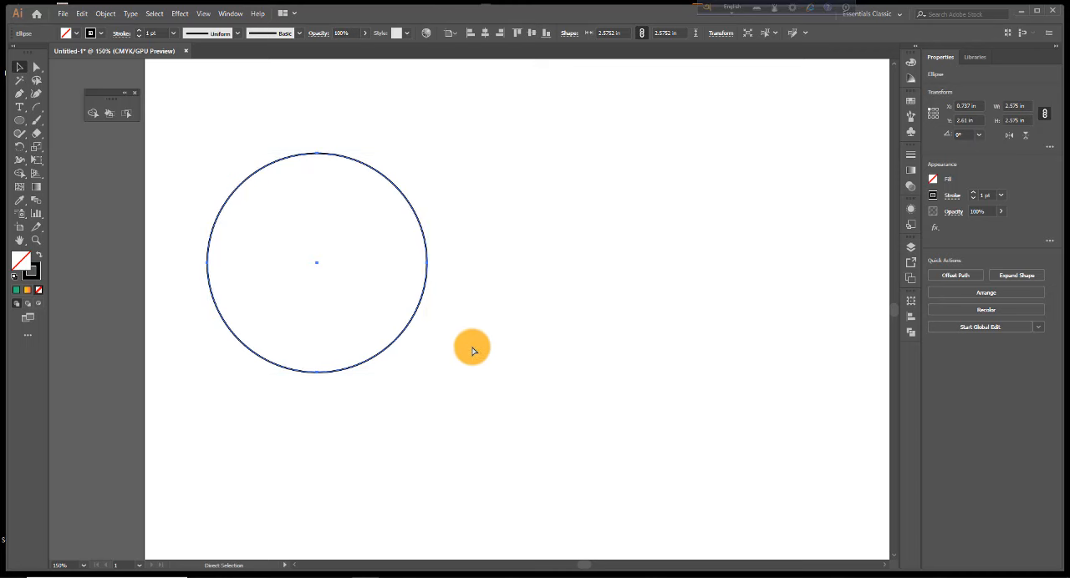
key("v")
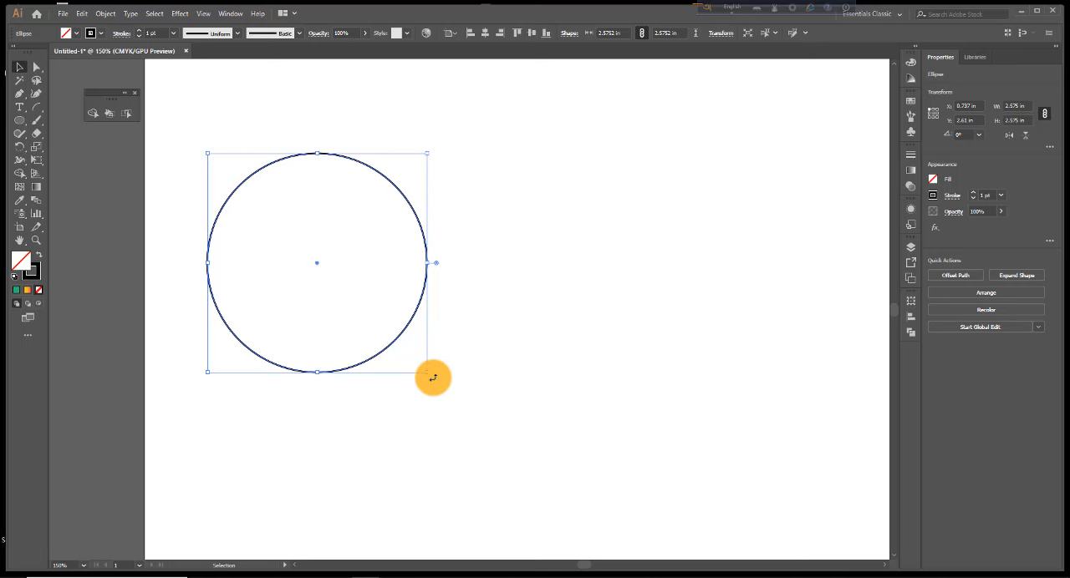
left_click_drag(427, 375, 402, 345)
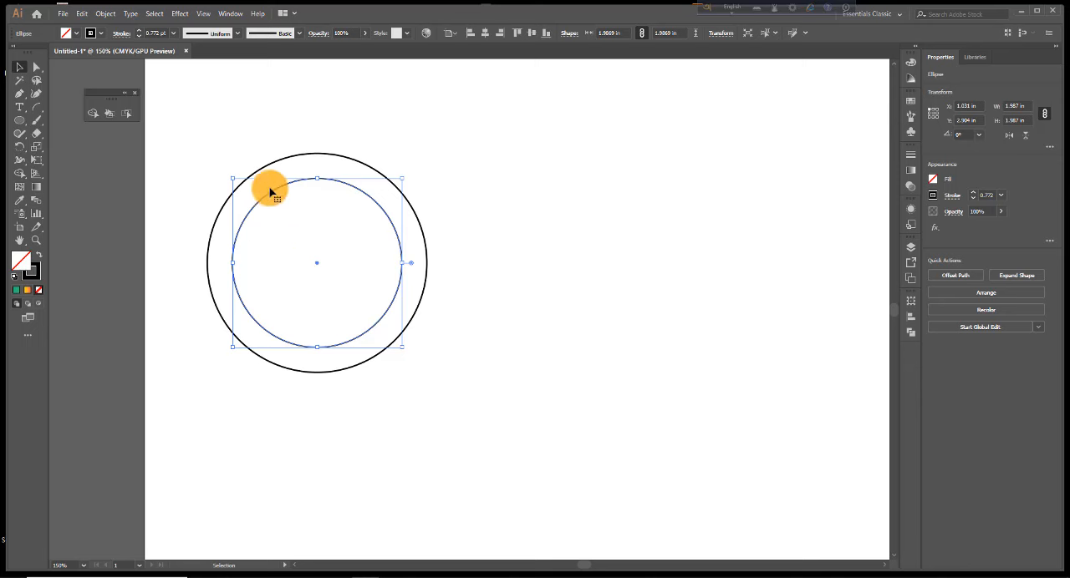
Copy the concentric circle pair twice, about 0.9 in up and right and about 1.2 in to the right, to form three overlapping rings
left_click_drag(223, 142, 399, 366)
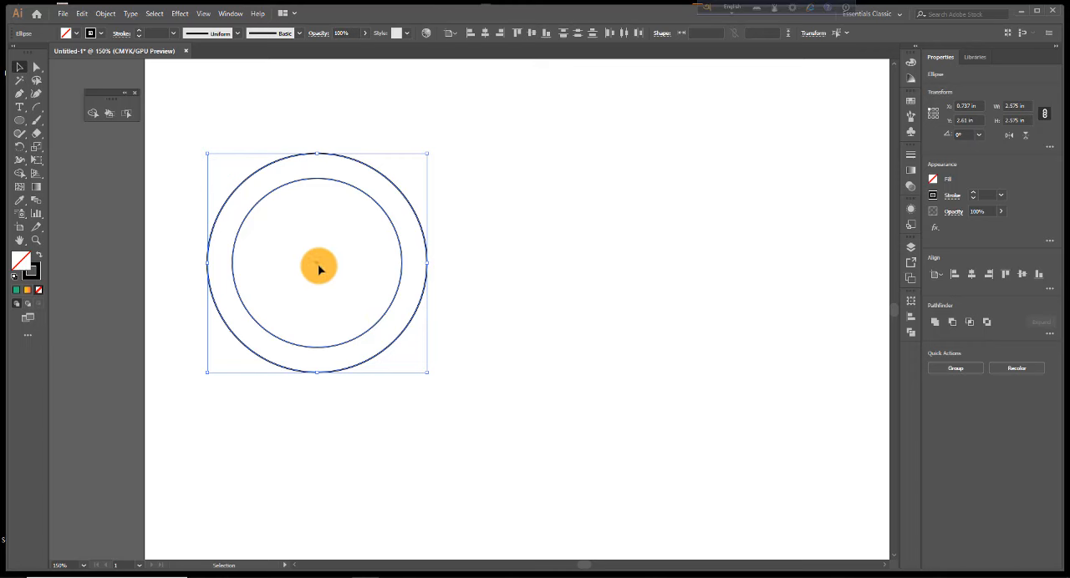
key("ctrl+alt")
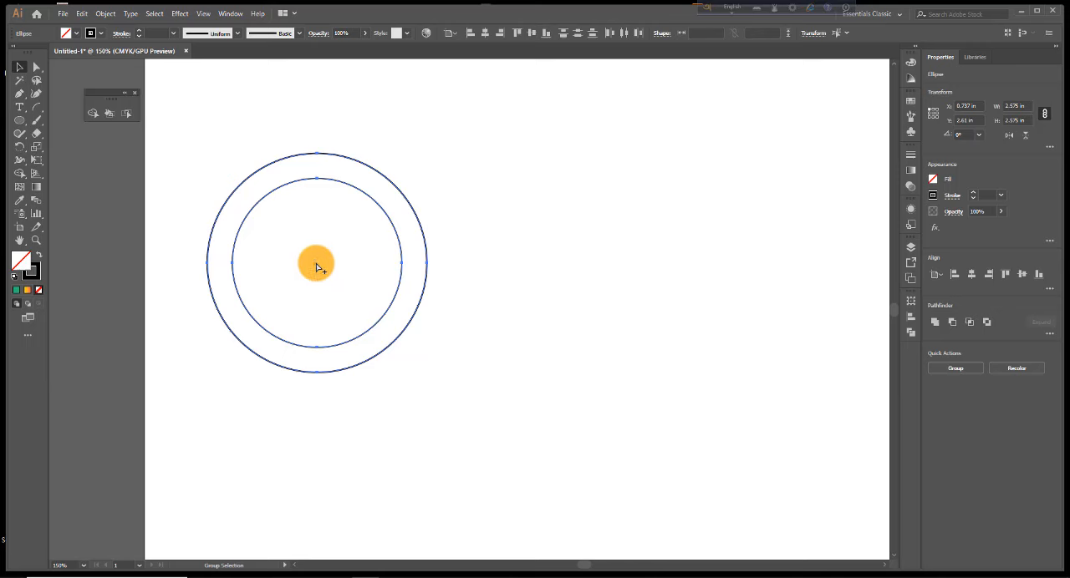
left_click_drag(315, 264, 408, 274)
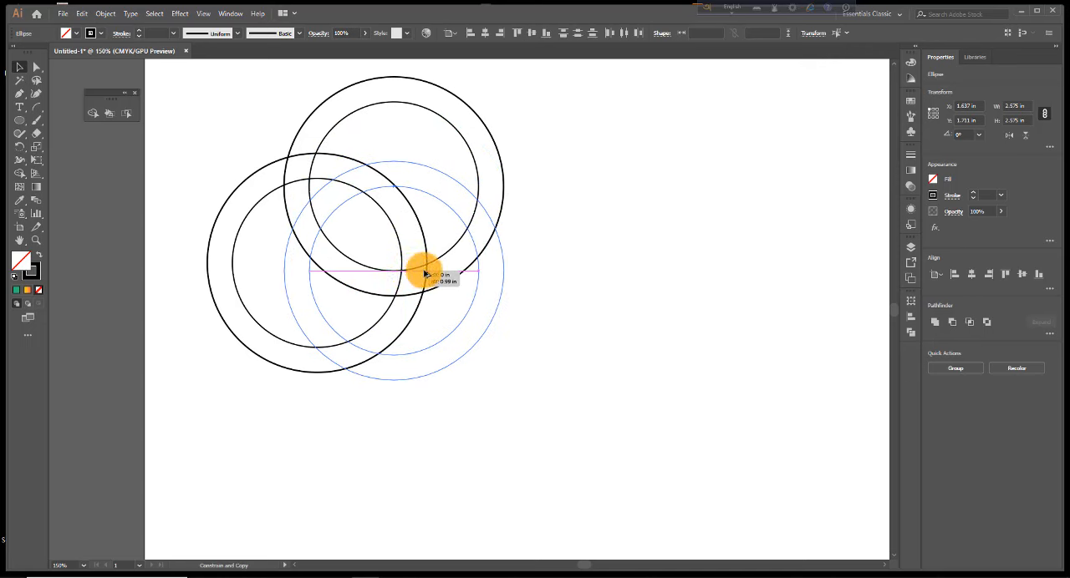
left_click_drag(425, 273, 421, 269)
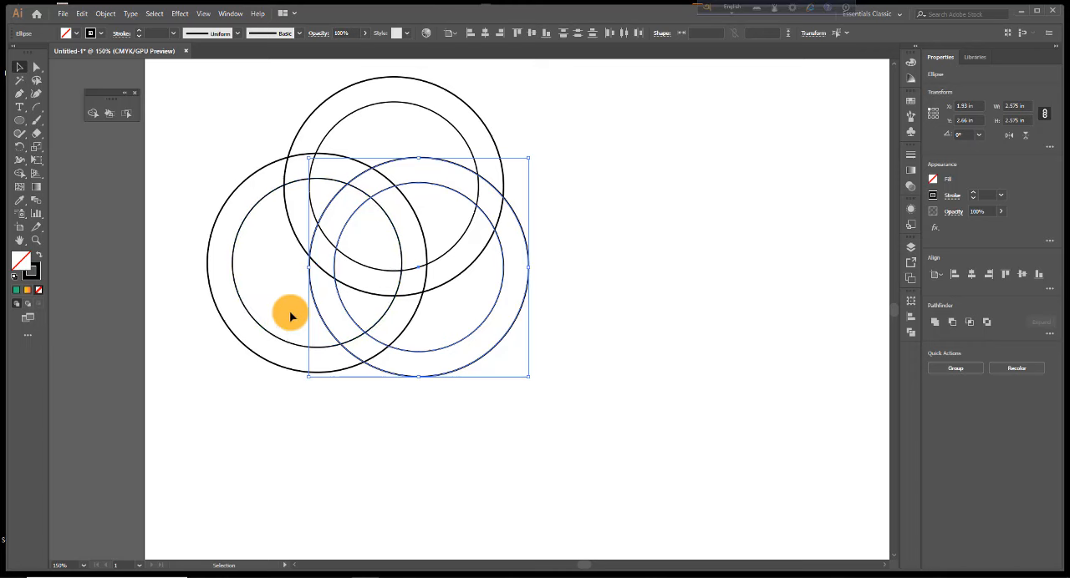
Remove the rings' outer segments with Shape Builder, leaving a three-pointed knot, and rotate it about 74° so one lobe points up
left_click_drag(222, 95, 593, 441)
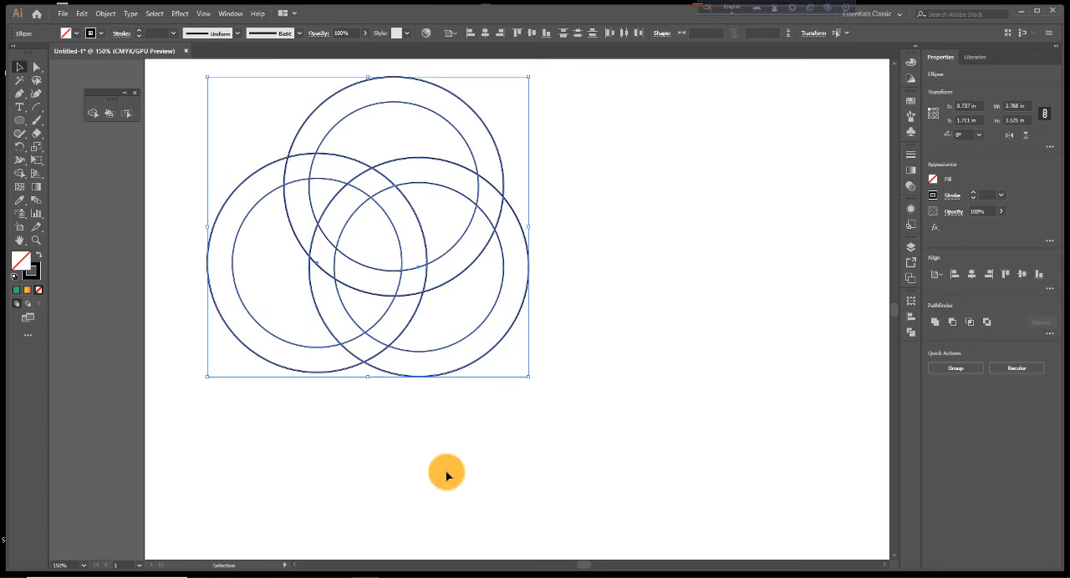
left_click(20, 173)
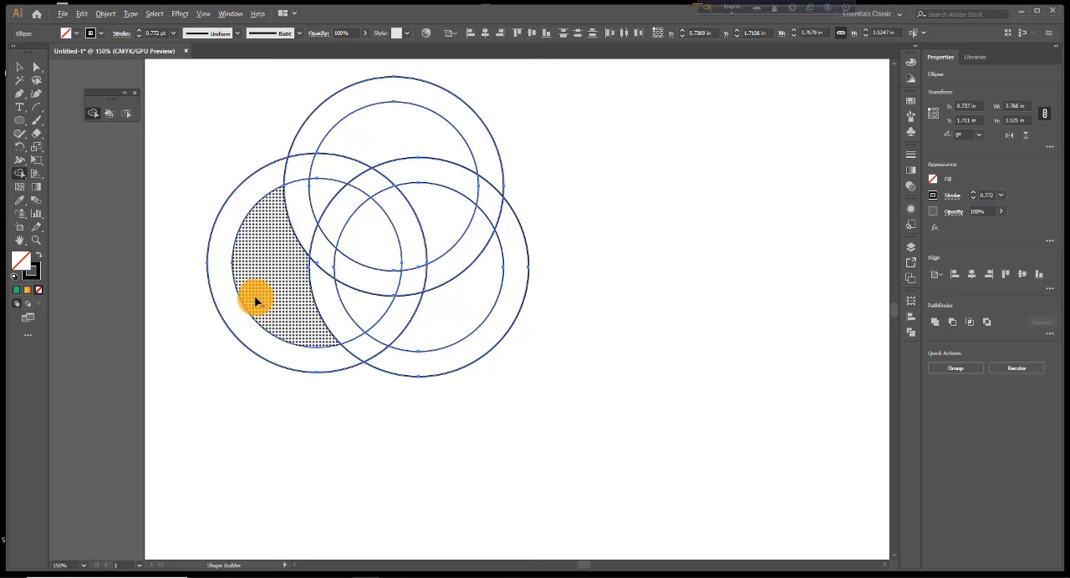
key("alt")
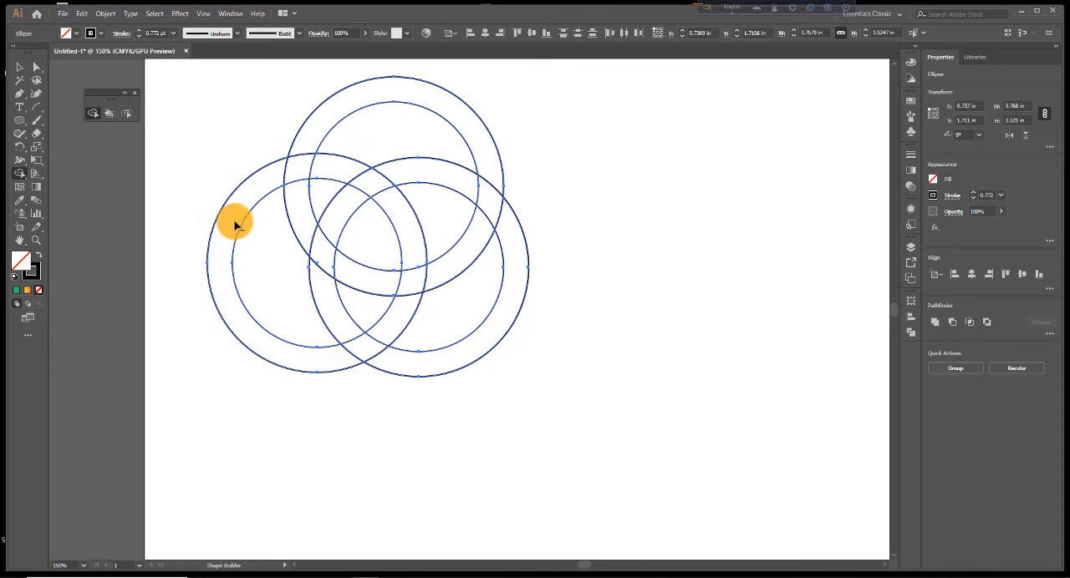
left_click_drag(228, 147, 265, 349)
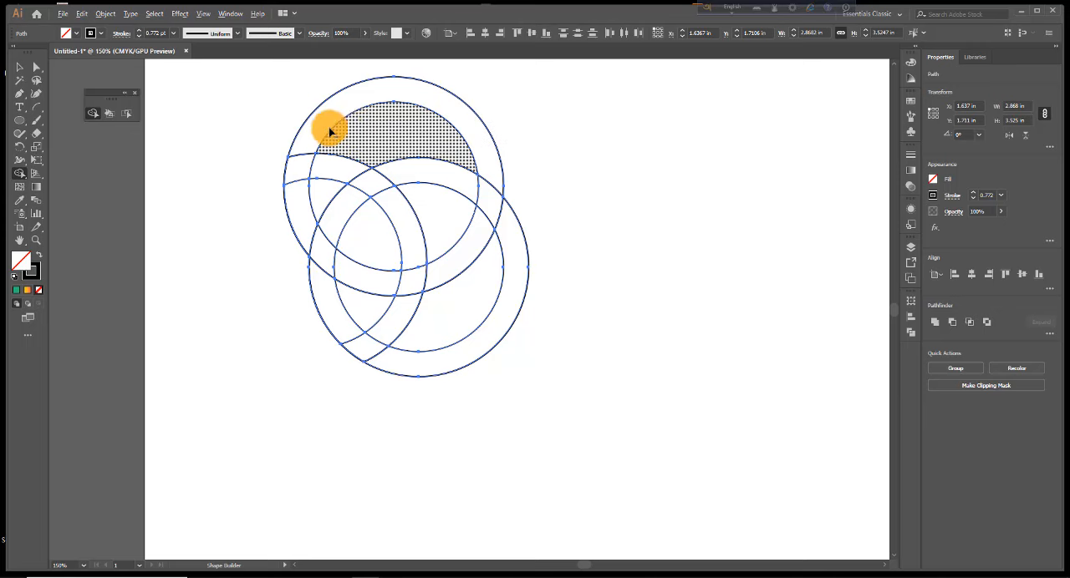
left_click_drag(280, 123, 502, 128)
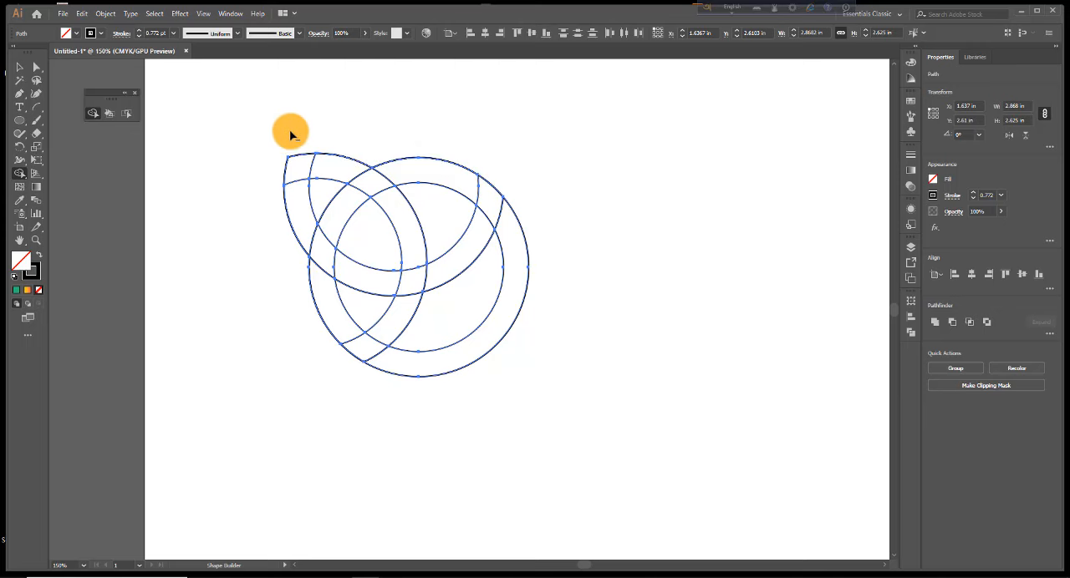
left_click_drag(534, 216, 451, 313)
left_click(19, 66)
left_click_drag(507, 368, 526, 182)
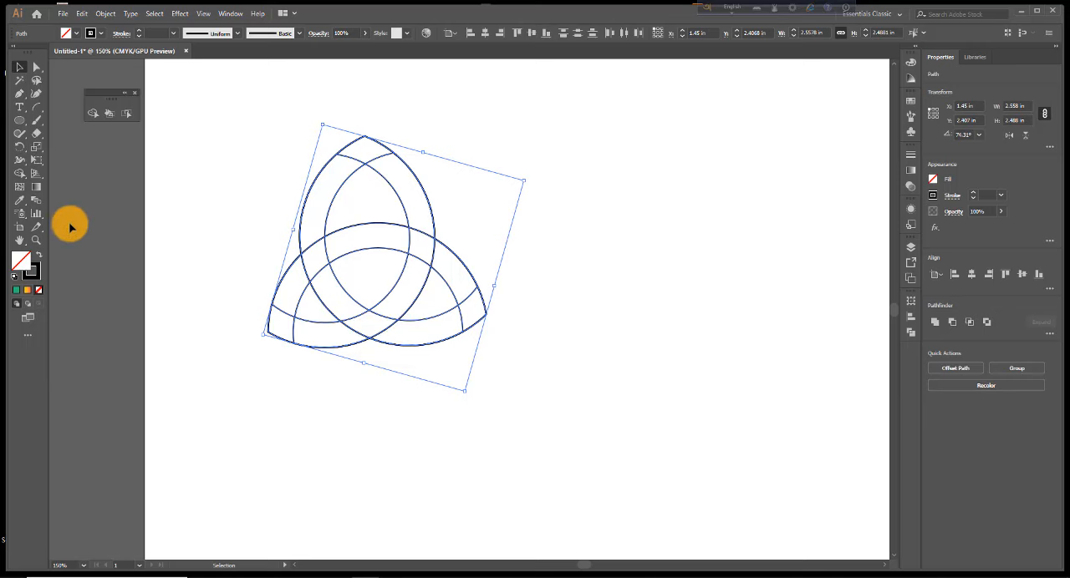
Merge the outer band pieces around each of the knot's three tips with Shape Builder into one continuous pointed band per lobe
left_click(20, 174)
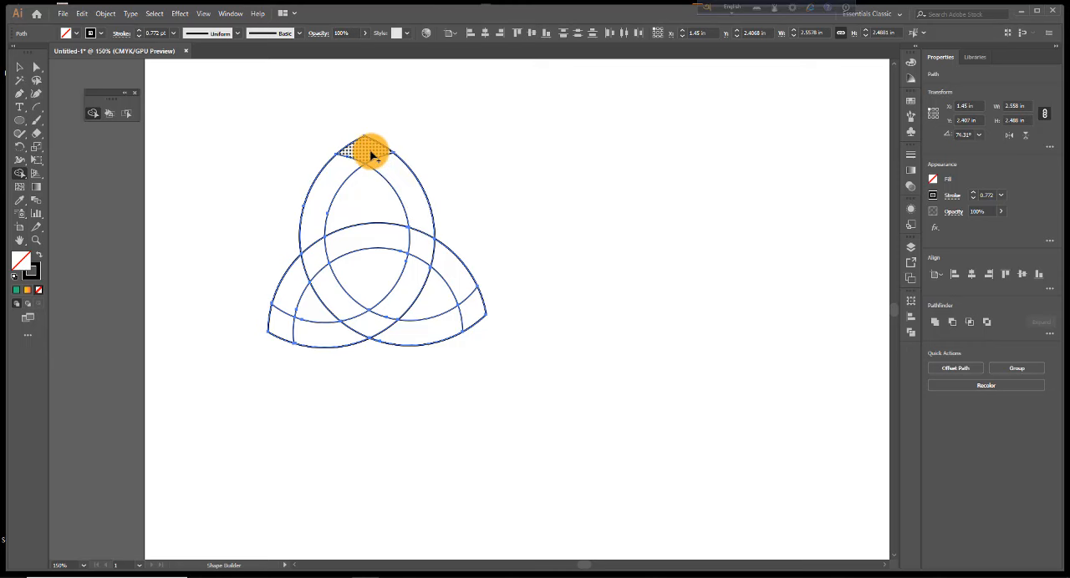
left_click_drag(373, 159, 382, 167)
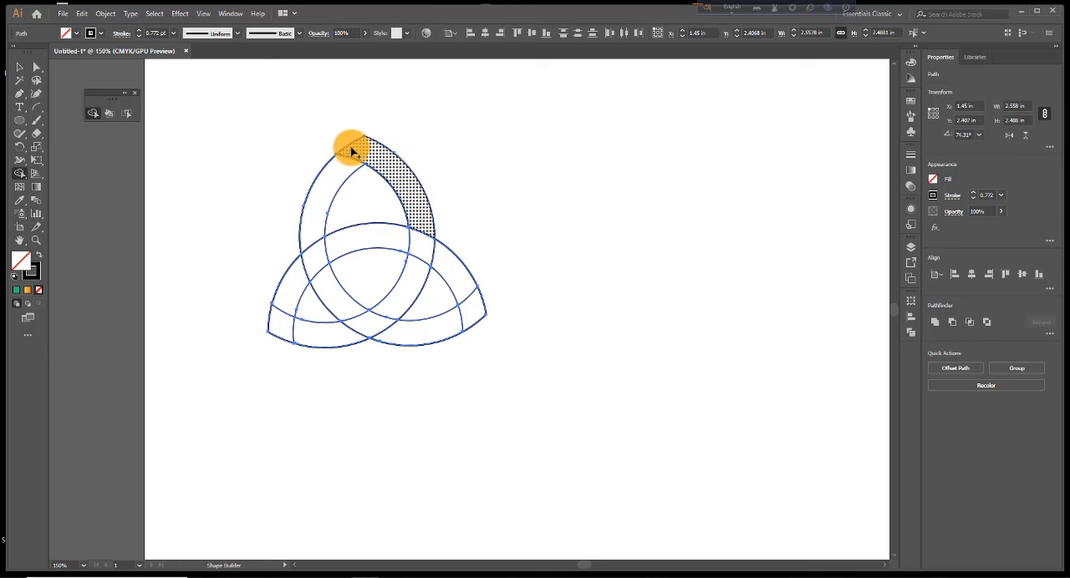
left_click_drag(332, 180, 361, 158)
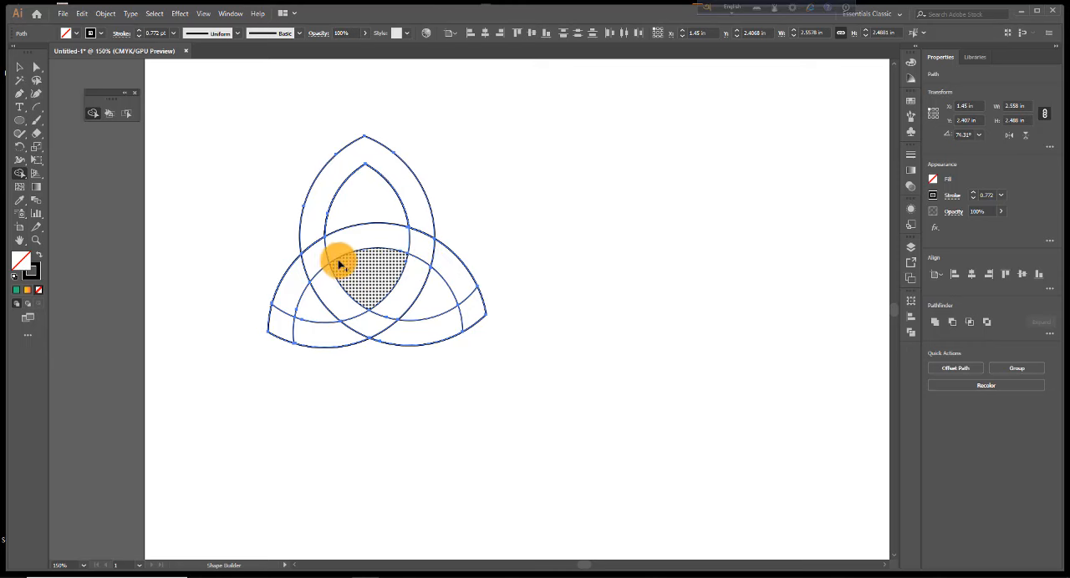
left_click(281, 323)
mouse_move(295, 286)
left_mouse_down()
mouse_move(275, 303)
mouse_move(279, 316)
left_mouse_up()
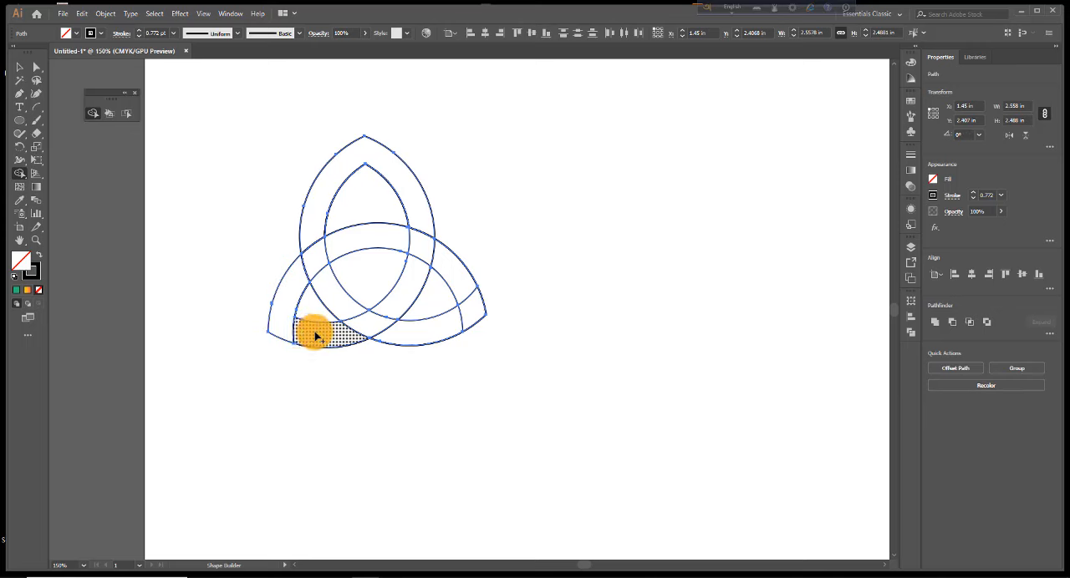
left_click_drag(283, 333, 301, 332)
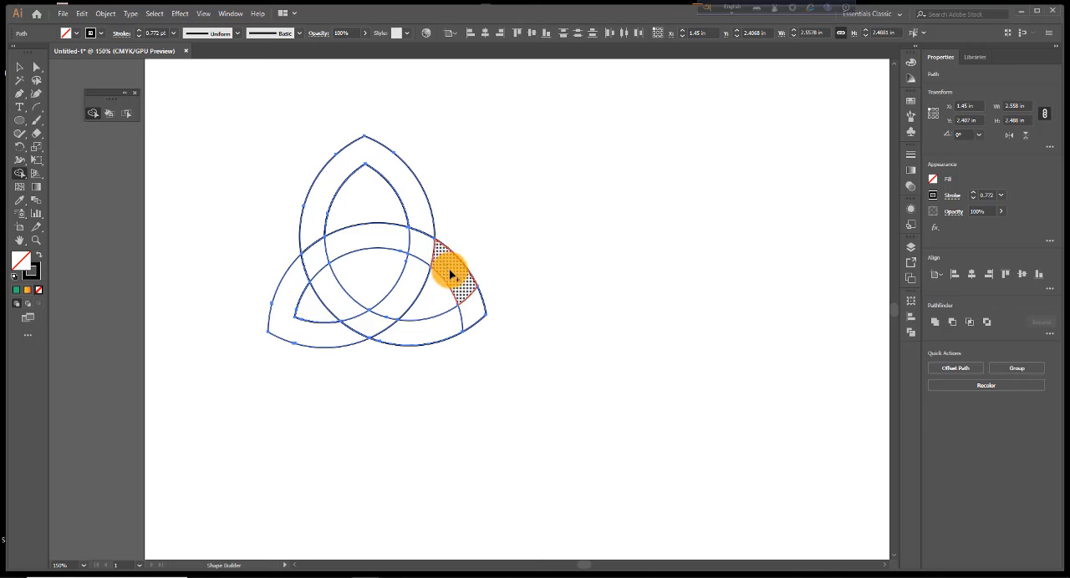
left_click_drag(450, 274, 465, 306)
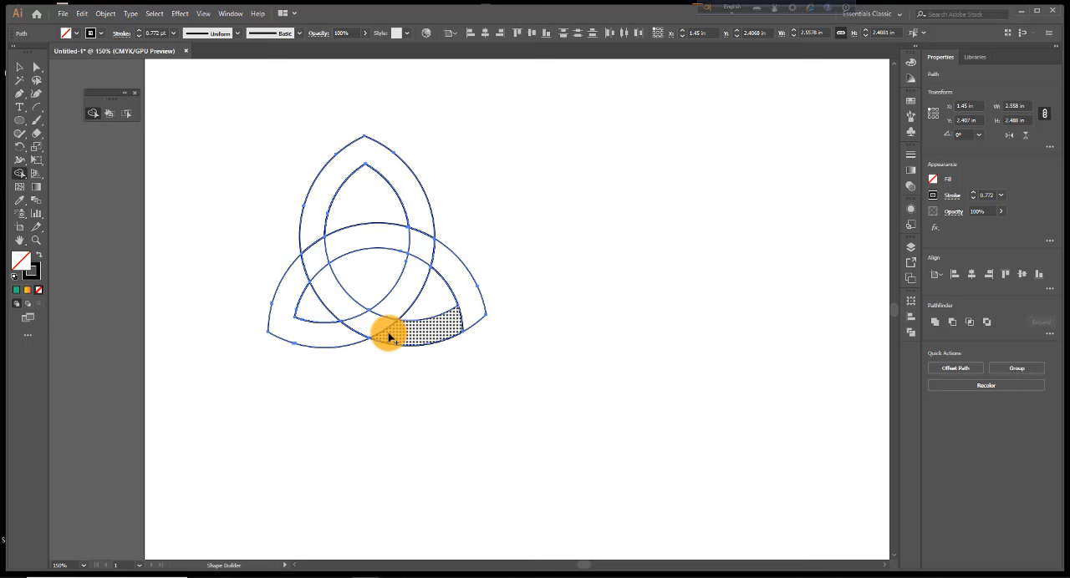
left_click_drag(404, 336, 468, 310)
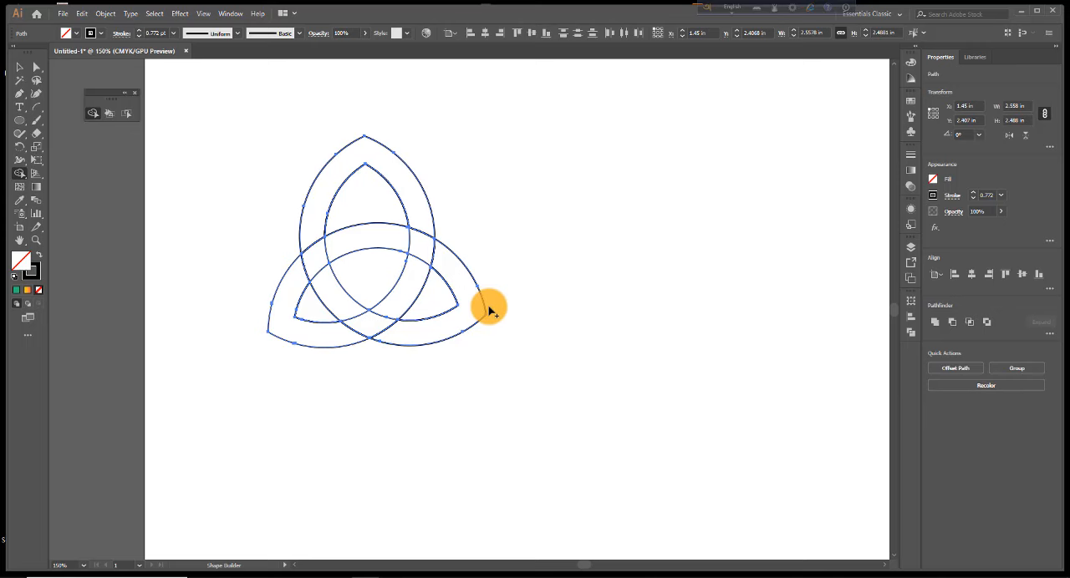
Choose the light green swatch as fill and apply it to the knot's lower-right band with Shape Builder
left_click(82, 32)
left_click(46, 60)
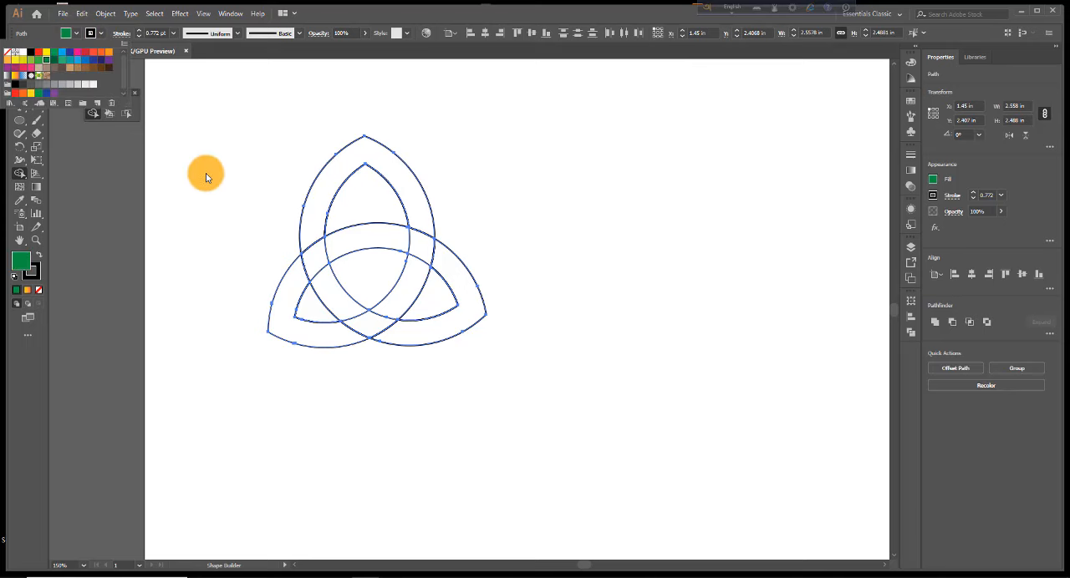
left_click(30, 63)
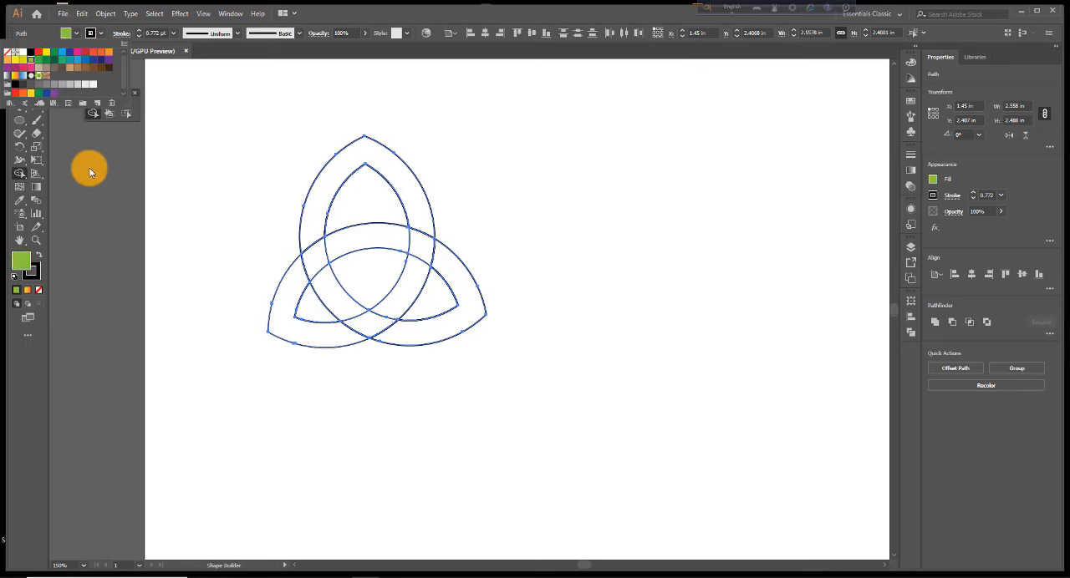
left_click(19, 173)
left_click(459, 281)
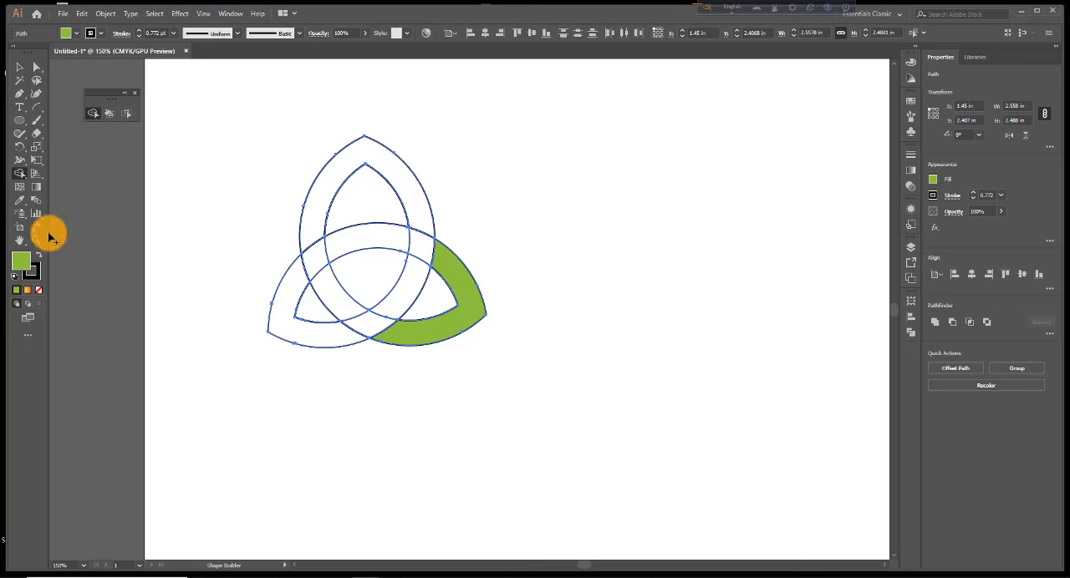
Fill the knot's top band with pink and its lower-left band with teal using Shape Builder
left_click(76, 34)
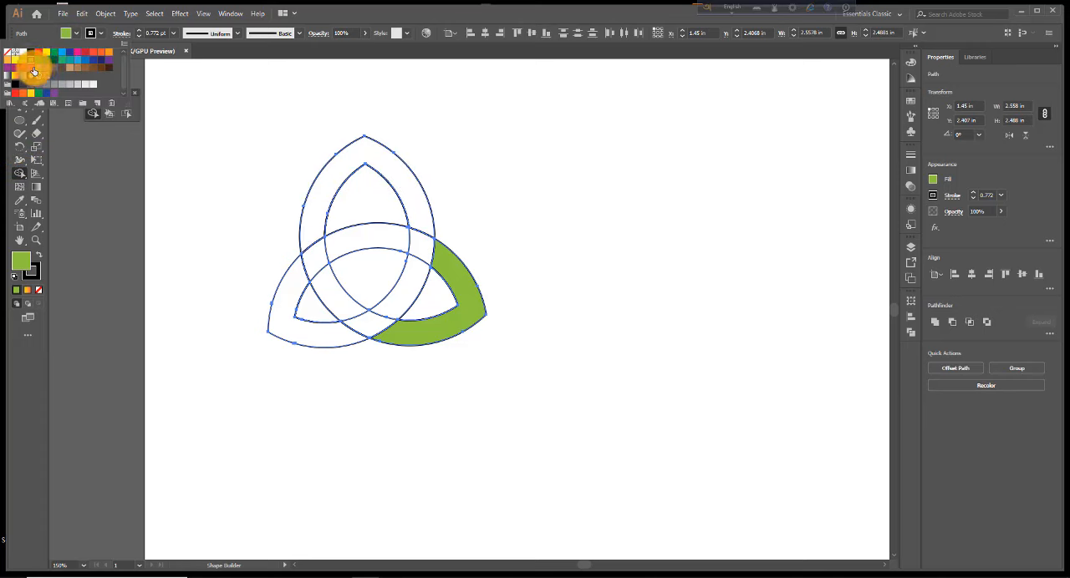
left_click(34, 72)
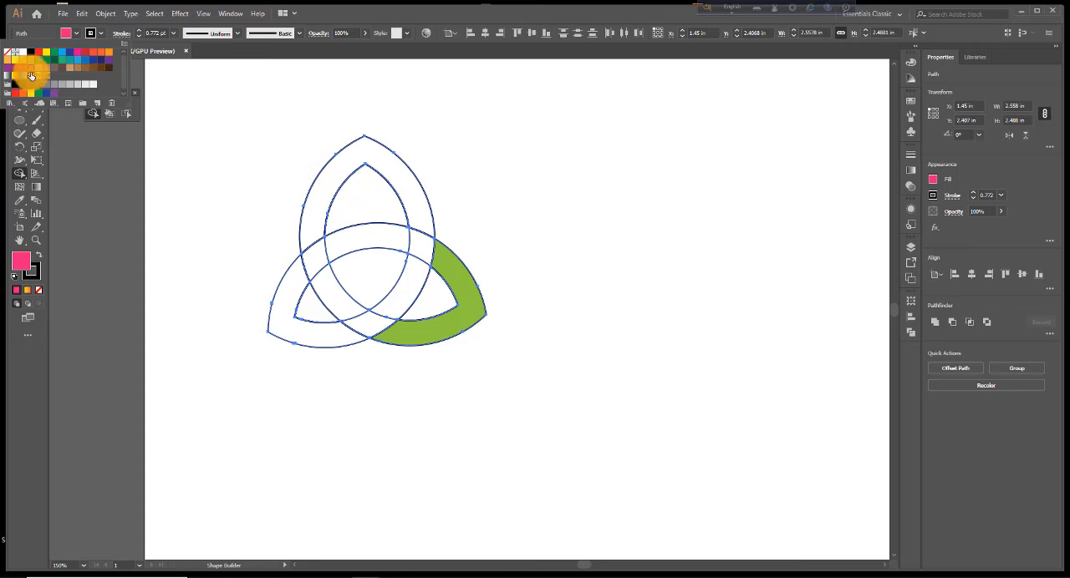
left_click(328, 185)
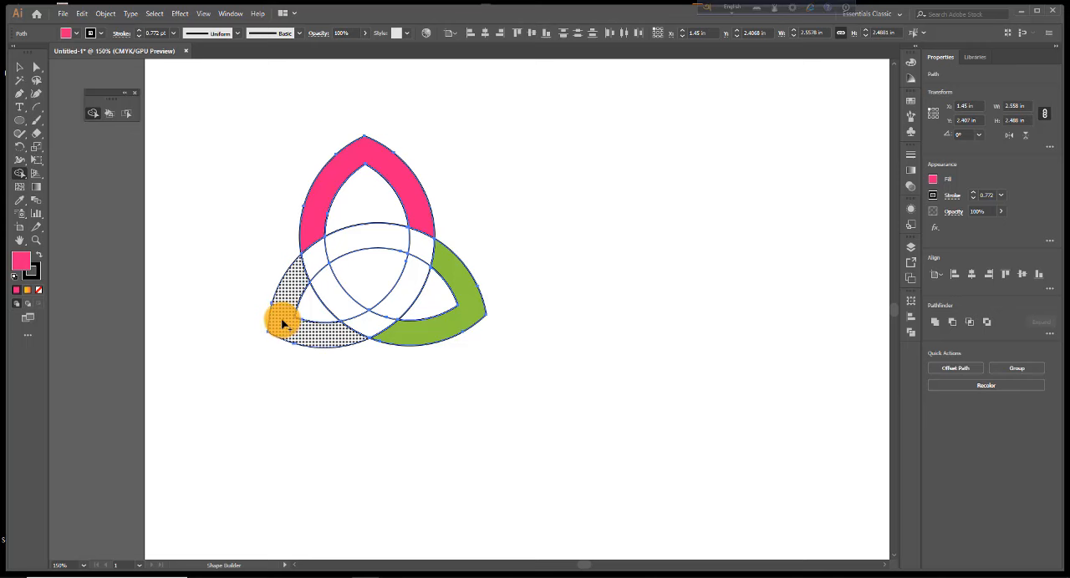
left_click(76, 34)
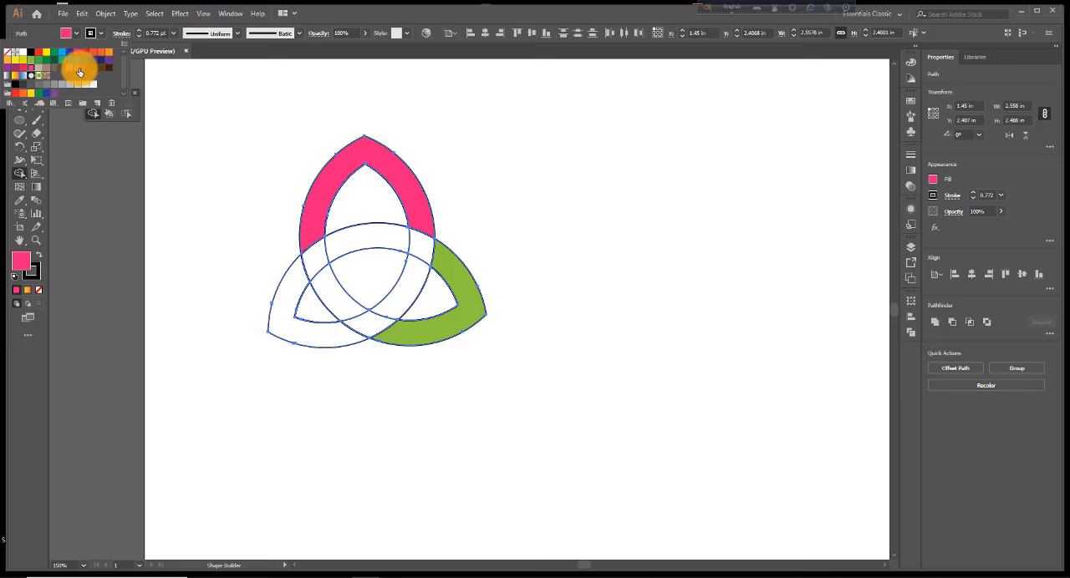
left_click(69, 61)
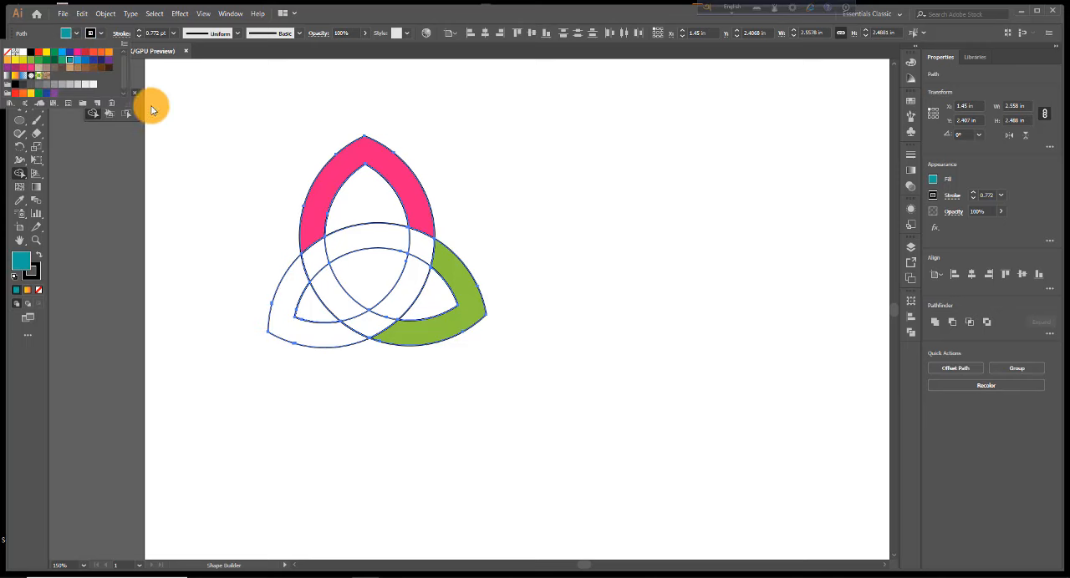
left_click(284, 316)
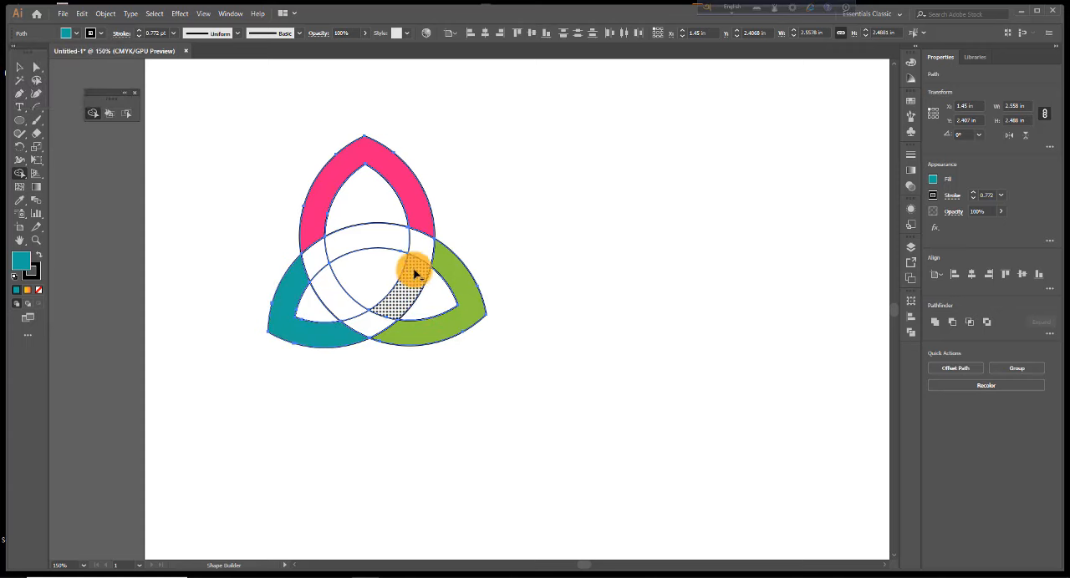
Merge the lower-left band and the top band with their adjoining inner segments in Shape Builder, forming two interlaced teal loops
mouse_move(371, 333)
left_mouse_down()
mouse_move(411, 256)
mouse_move(423, 259)
left_mouse_up()
left_click(434, 261)
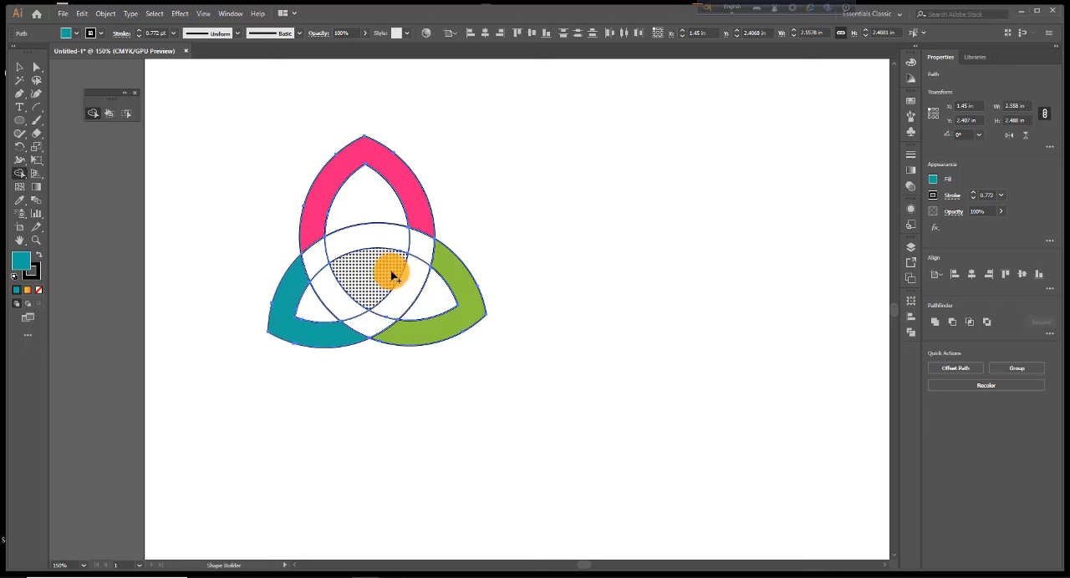
left_click_drag(420, 275, 342, 332)
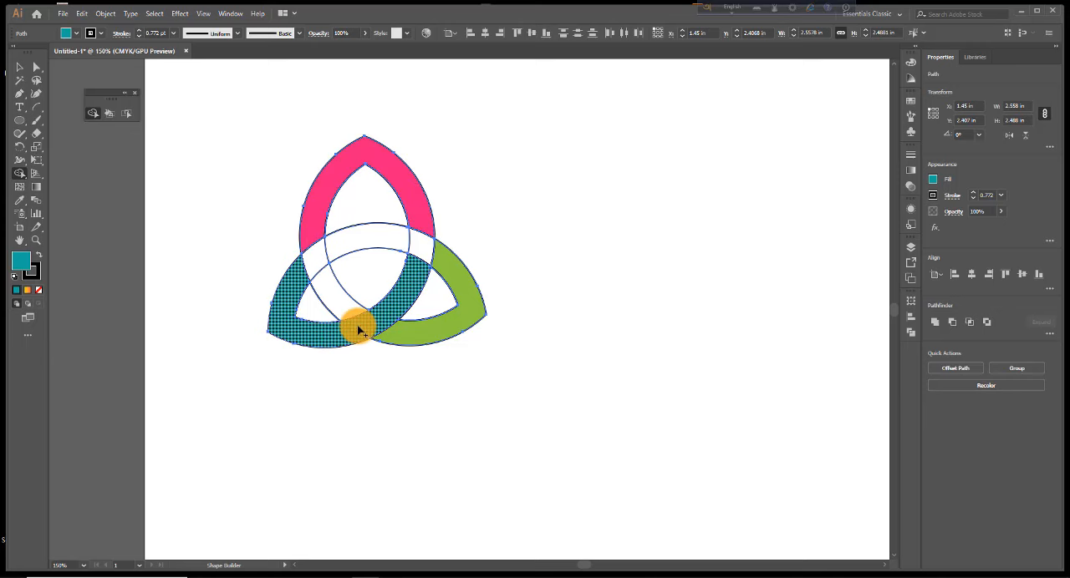
mouse_move(309, 232)
left_mouse_down()
mouse_move(342, 303)
mouse_move(330, 288)
left_mouse_up()
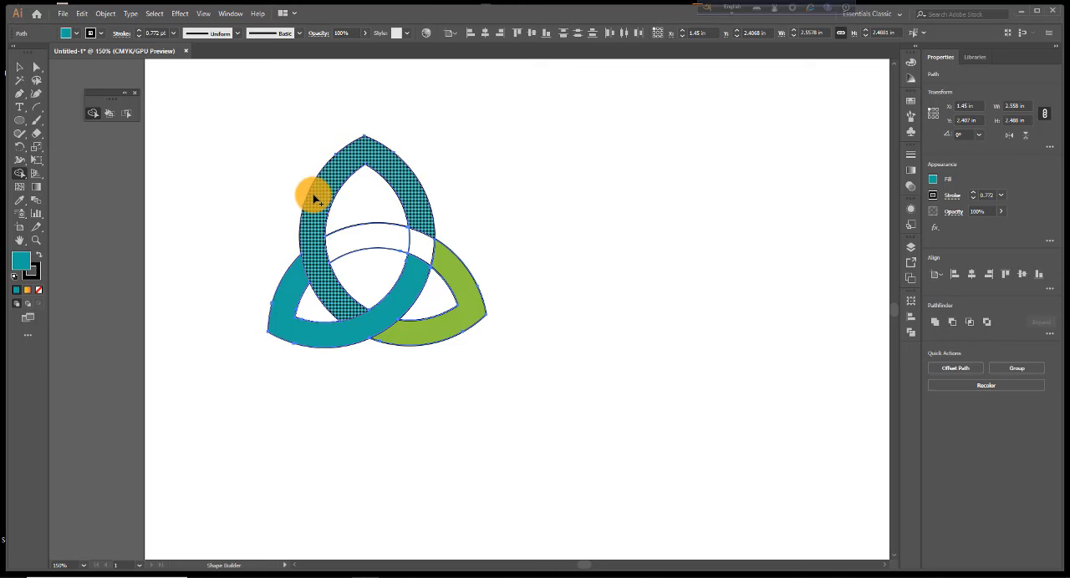
Recolour the knot's top loop with the yellow swatch using Shape Builder
left_click(66, 34)
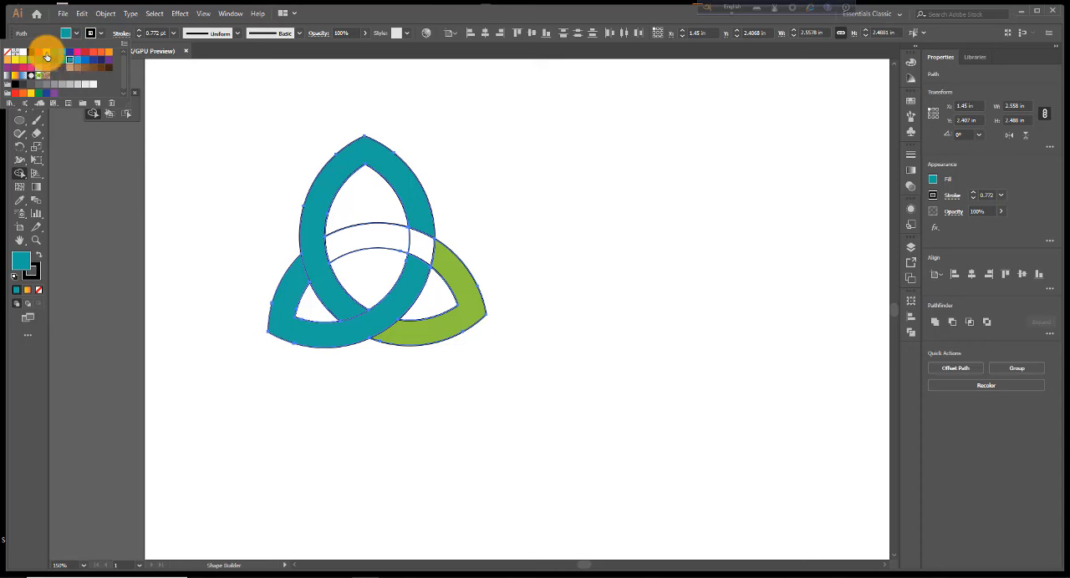
left_click(46, 54)
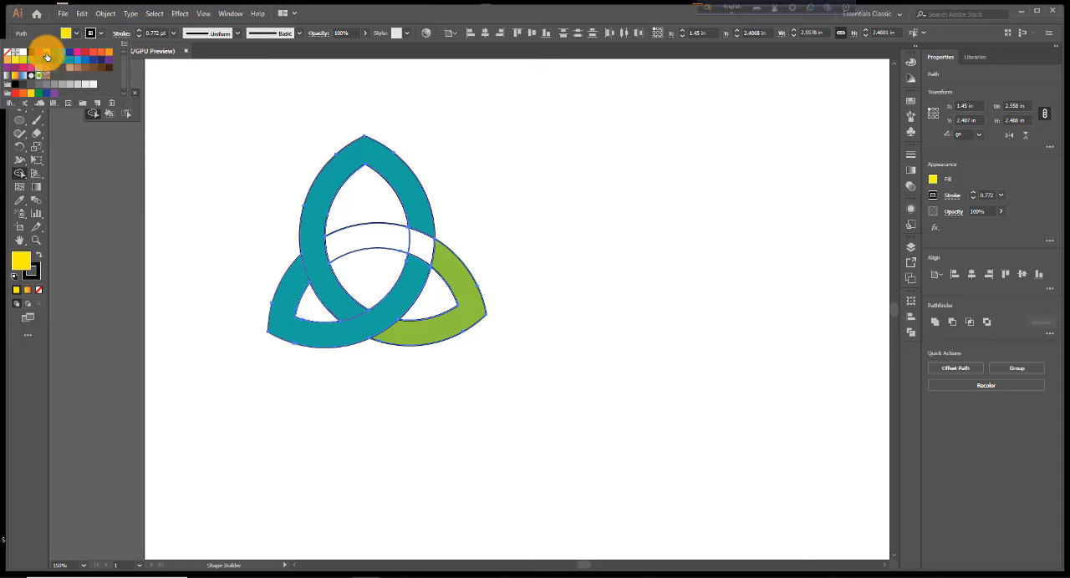
left_click(316, 213)
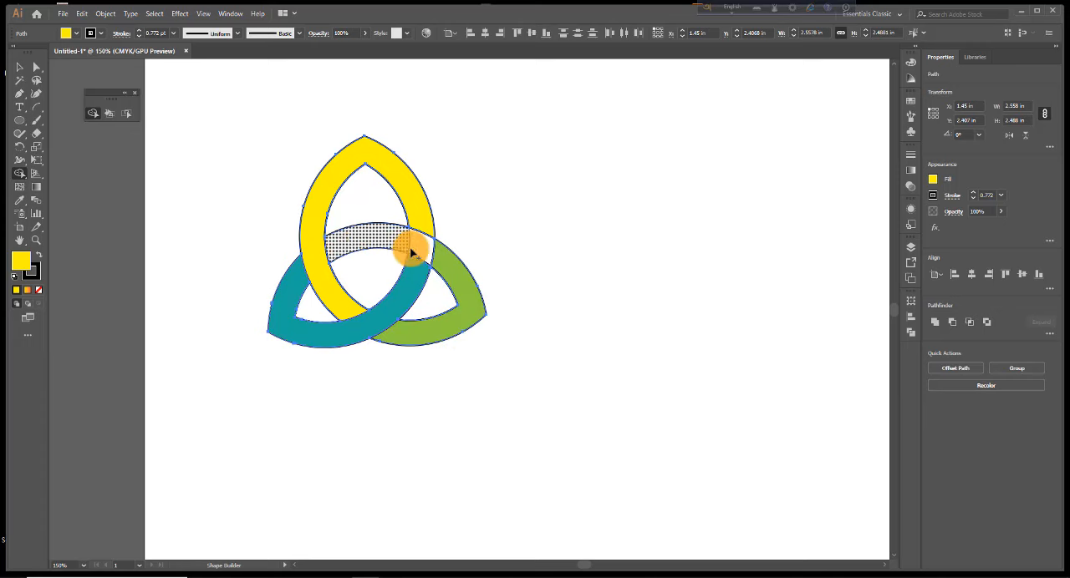
Merge the lower-right band with the upper inner segments into one loop and fill that loop with pink
mouse_move(433, 260)
left_mouse_down()
mouse_move(393, 231)
mouse_move(370, 239)
left_mouse_up()
left_click_drag(433, 253, 406, 246)
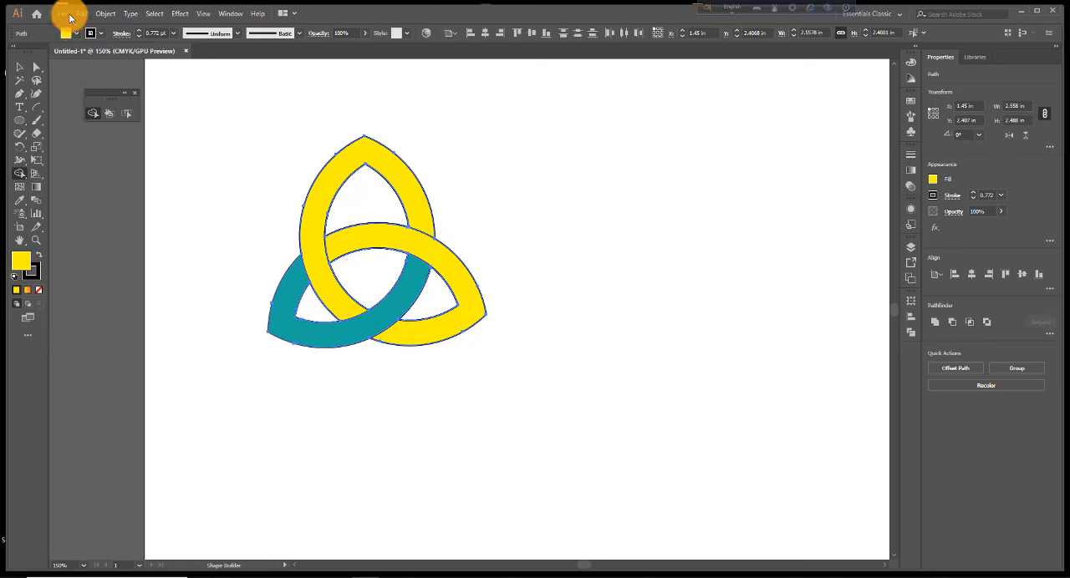
left_click(77, 35)
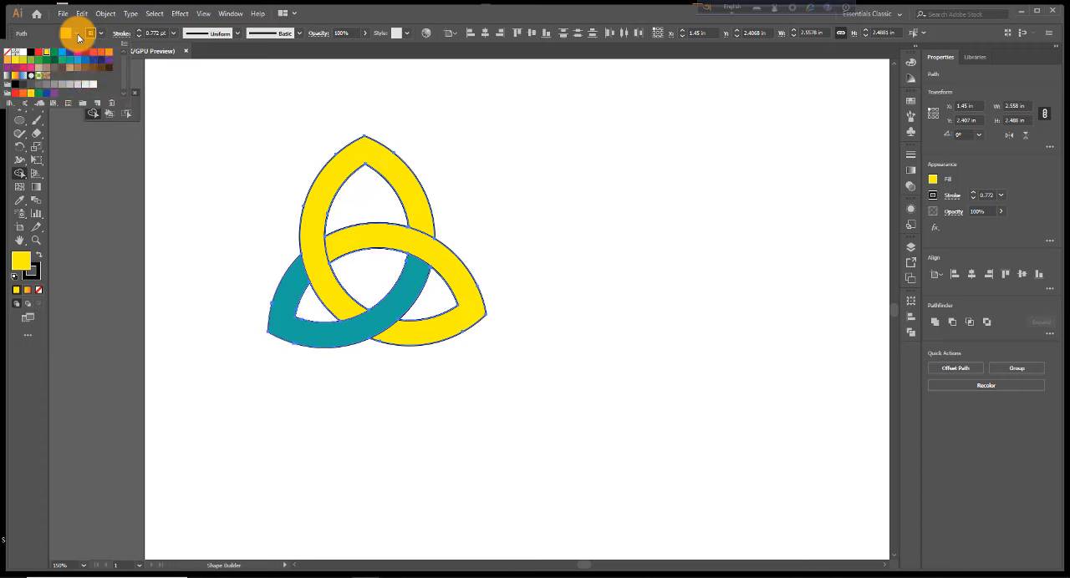
left_click(31, 68)
left_click(396, 241)
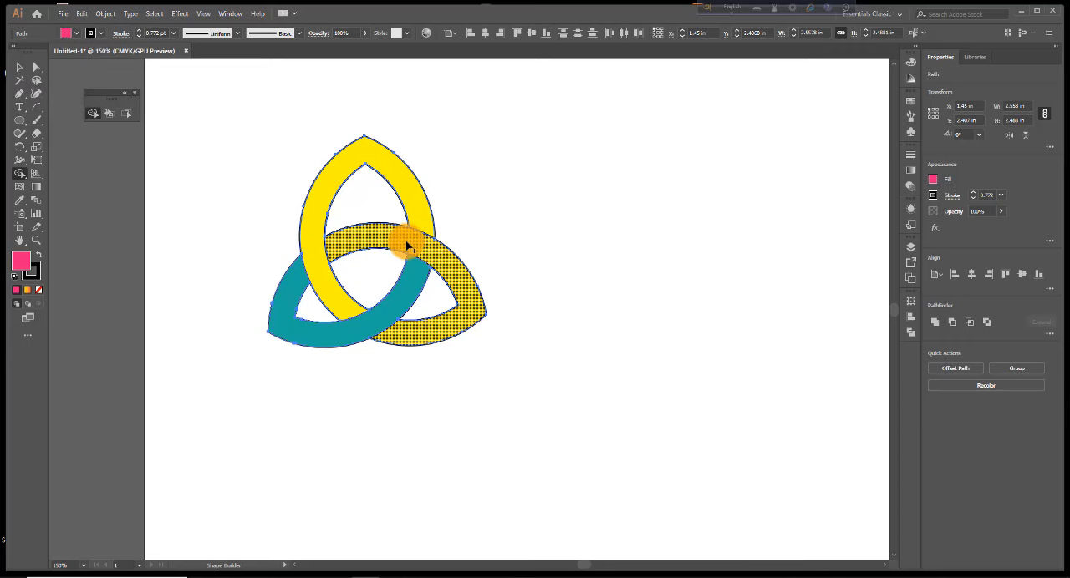
left_click(407, 246)
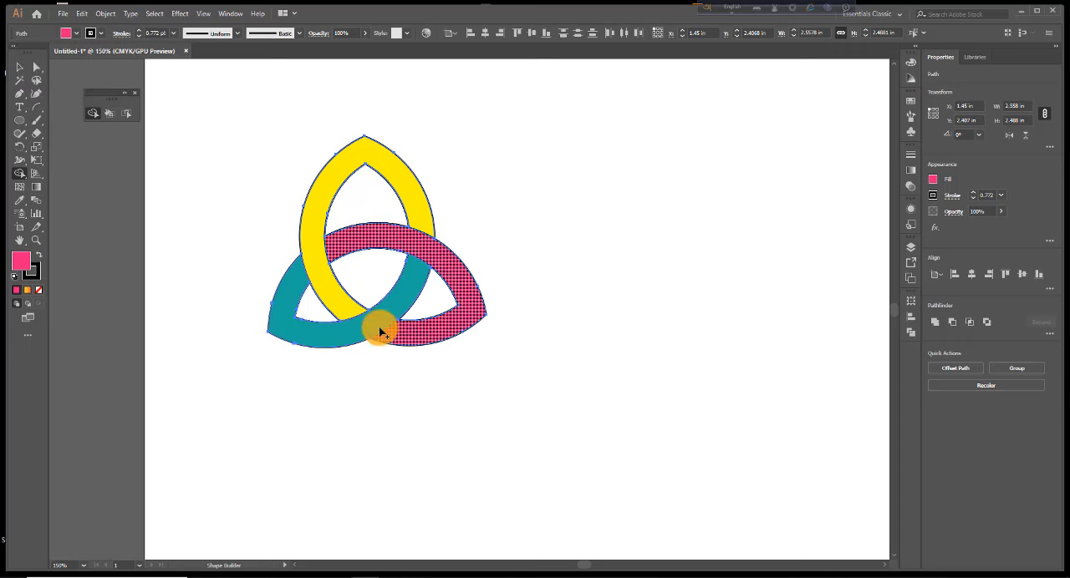
Select the whole knot and move it up and right, to about X 6.09 in and Y 0.22 in near the artboard's top edge
left_click(18, 67)
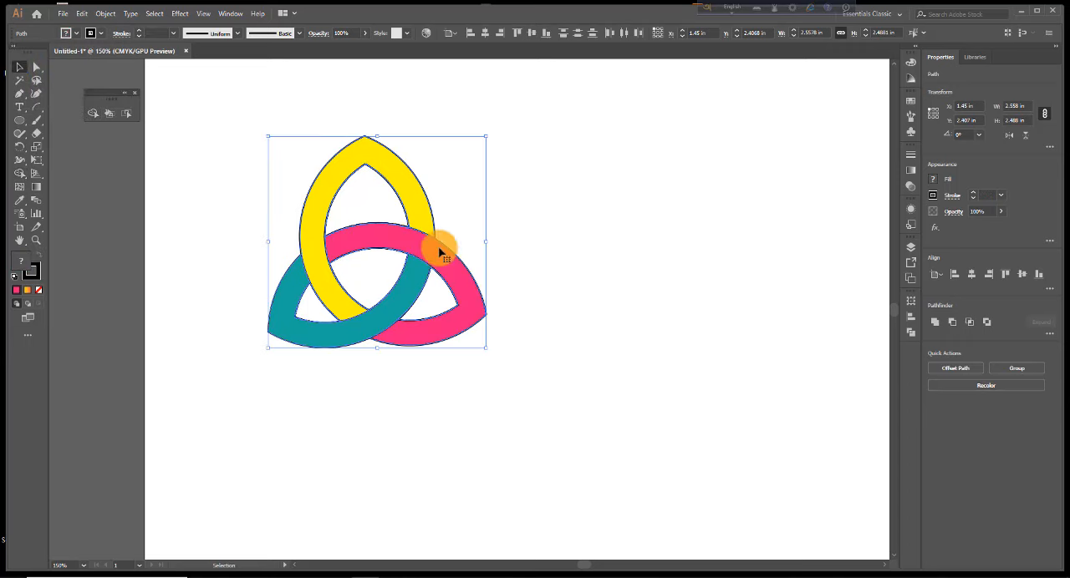
left_click(532, 275, "ctrl+alt")
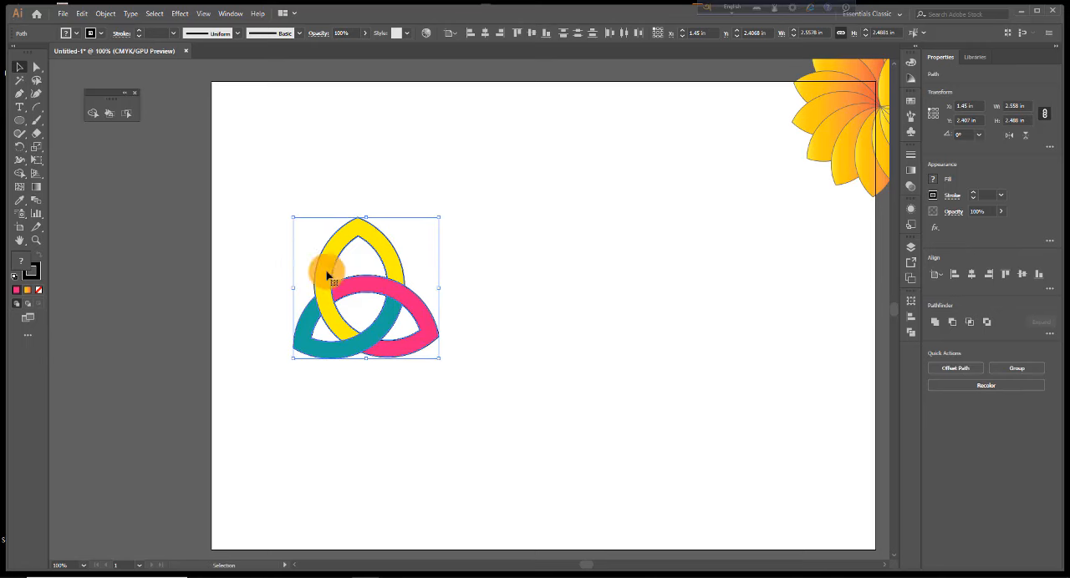
left_click_drag(262, 187, 471, 381)
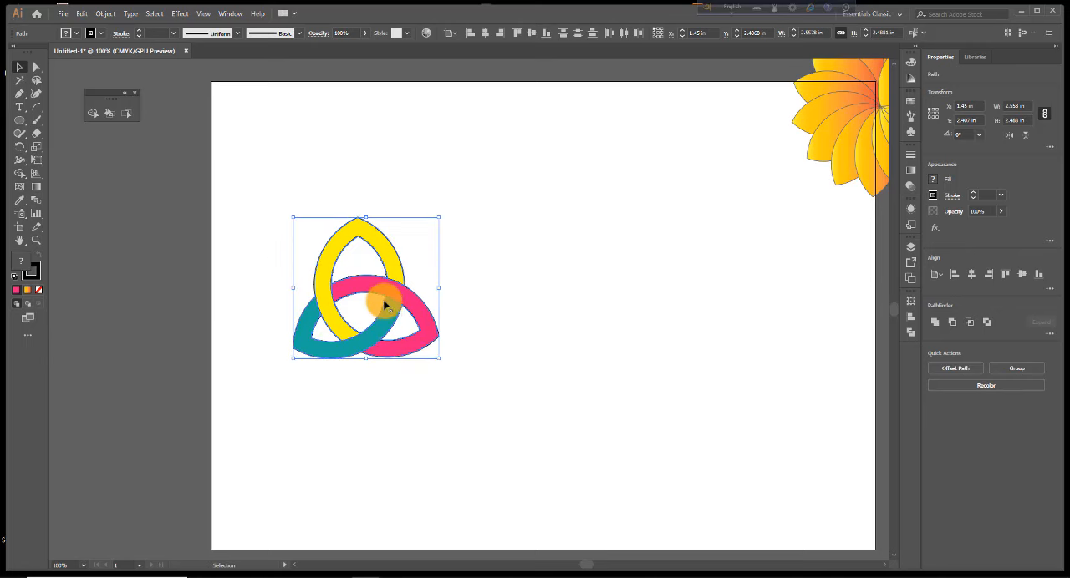
left_click_drag(400, 301, 667, 175)
key("ctrl+minus")
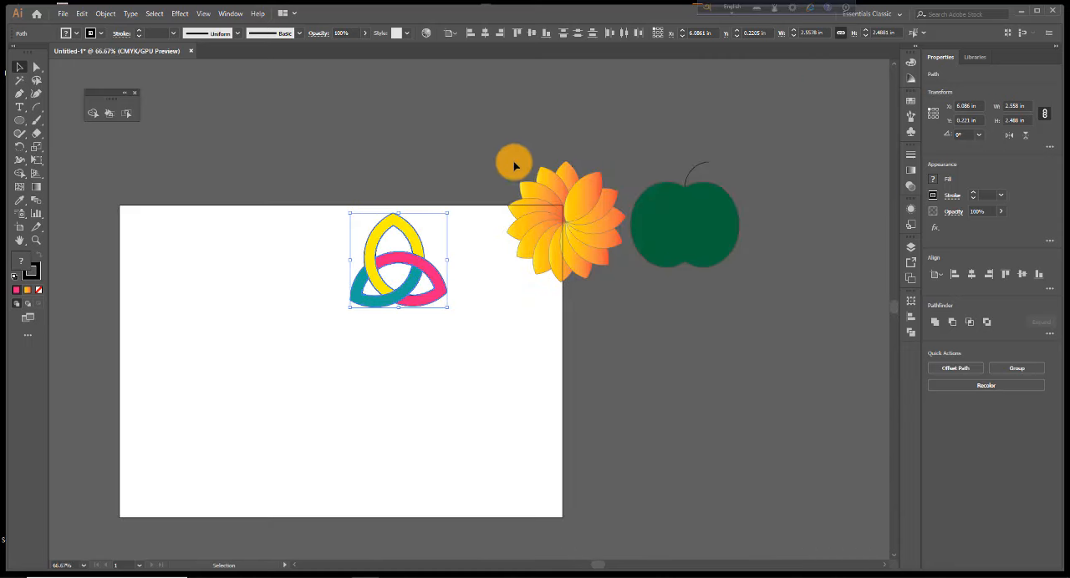
Move the gradient flower to the left of the knot and the apple to its right on the artboard, then deselect everything
left_click_drag(494, 150, 588, 265)
left_click_drag(573, 229, 260, 268)
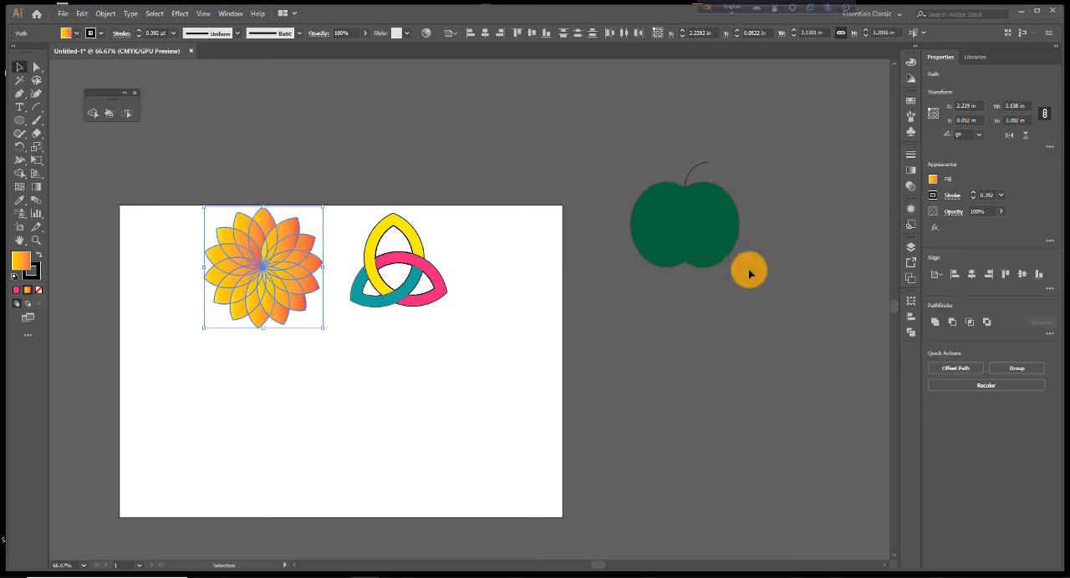
left_click_drag(702, 226, 524, 273)
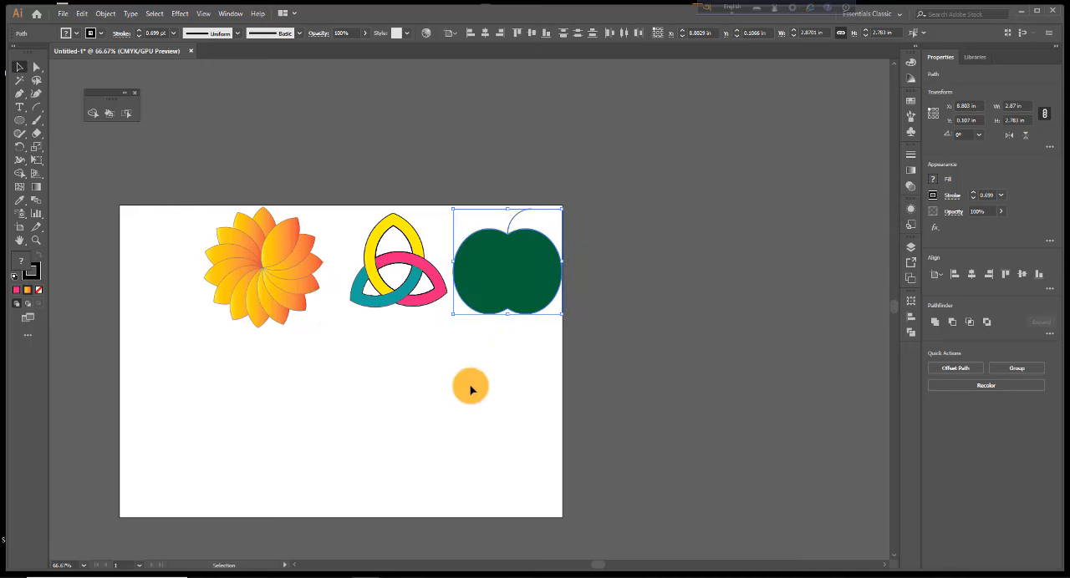
left_click(442, 344, "ctrl")
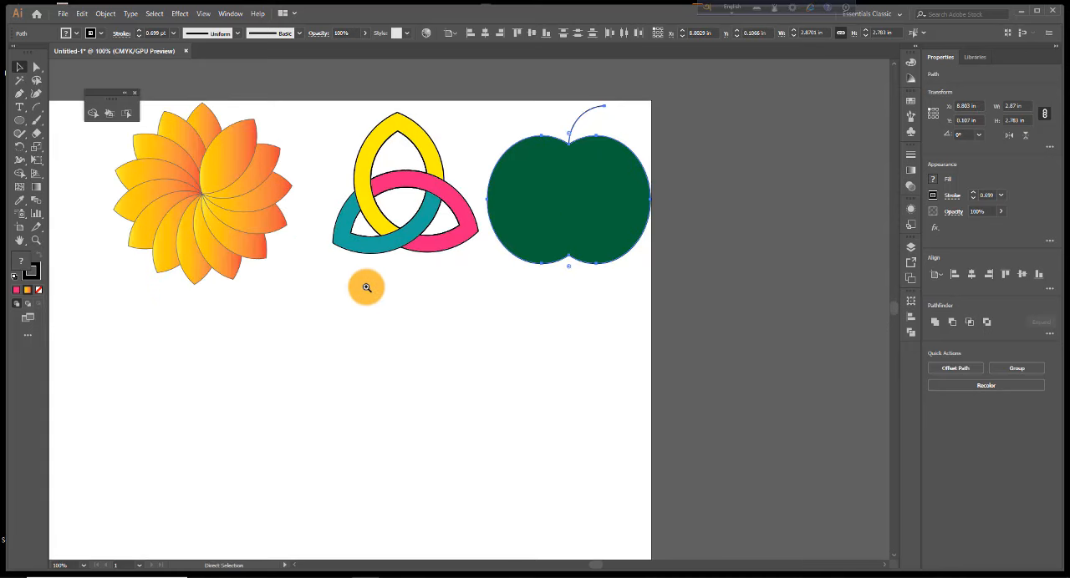
left_click(367, 288, "ctrl")
left_click(468, 337, "ctrl+alt")
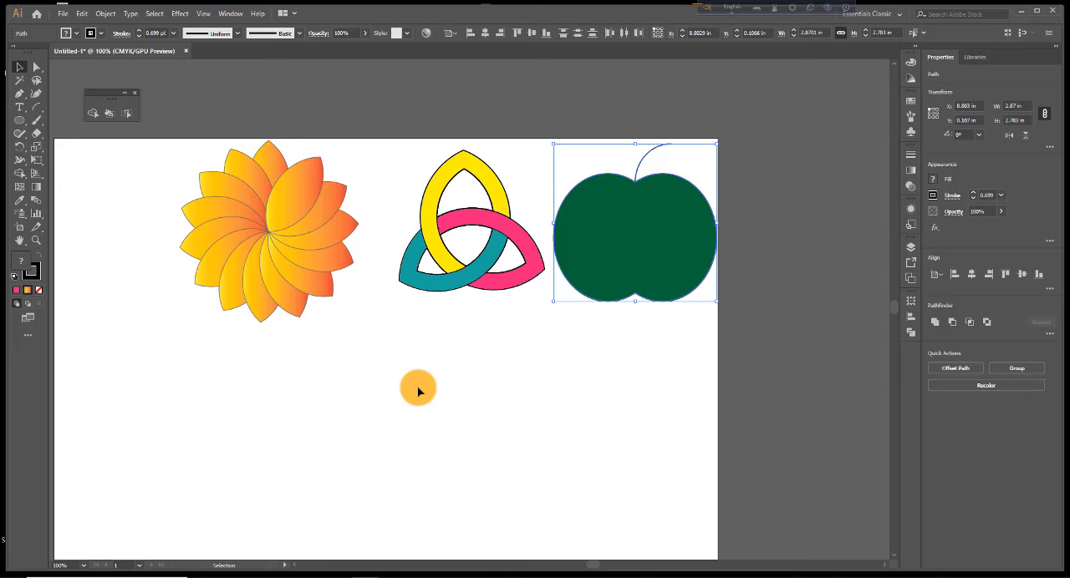
left_click(216, 379)
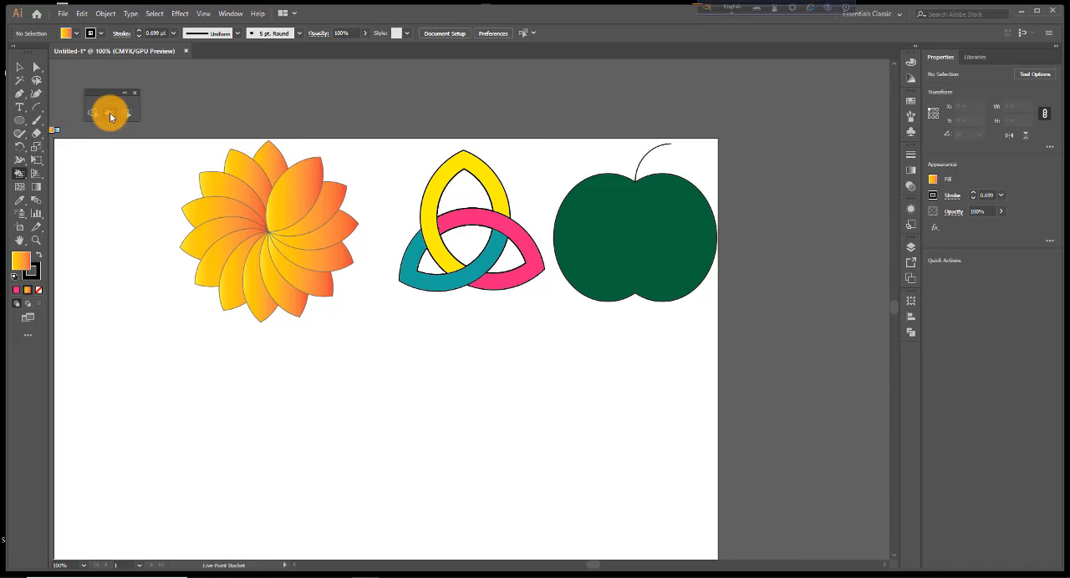
Try to paint the unselected flower green with the Live Paint Bucket
left_click_drag(109, 115, 607, 372)
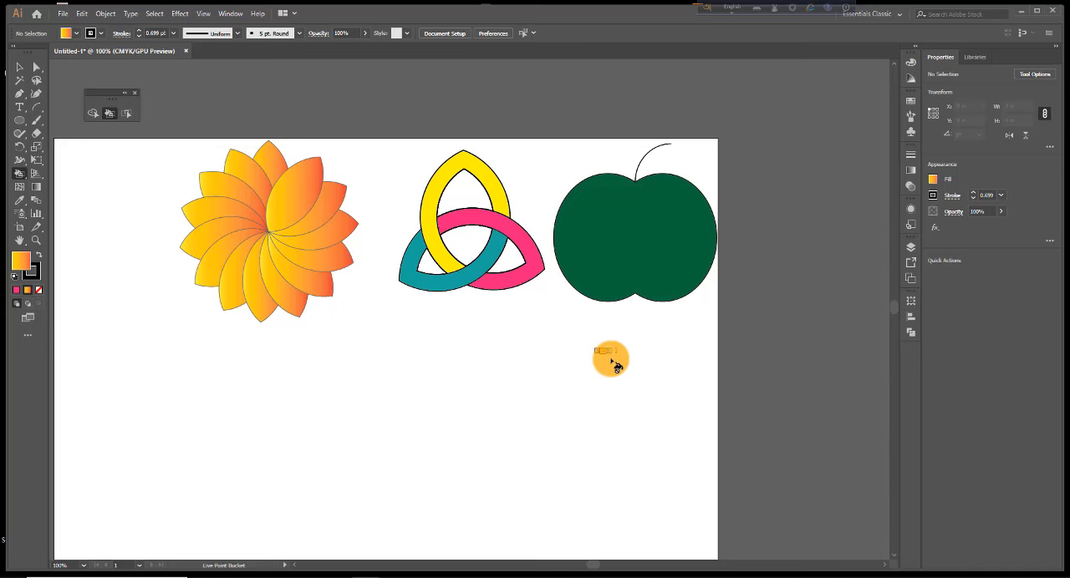
left_click(912, 103)
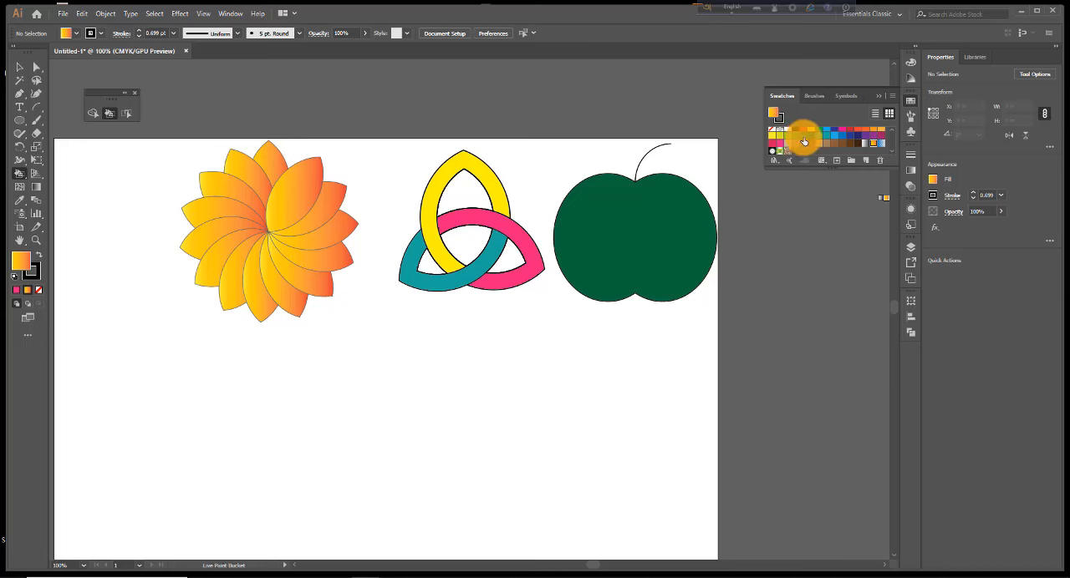
left_click(804, 140)
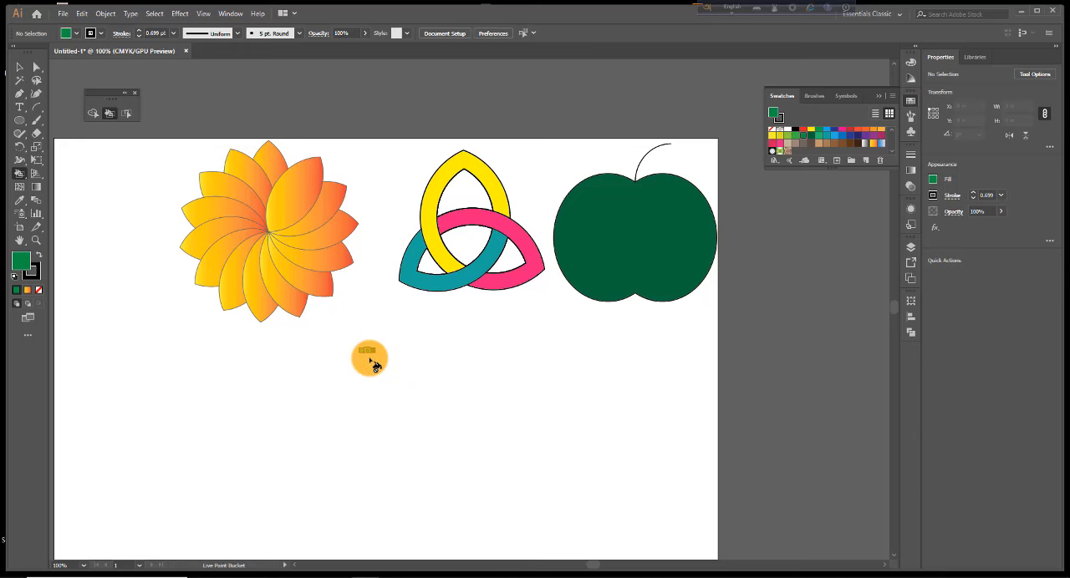
right_click(301, 187)
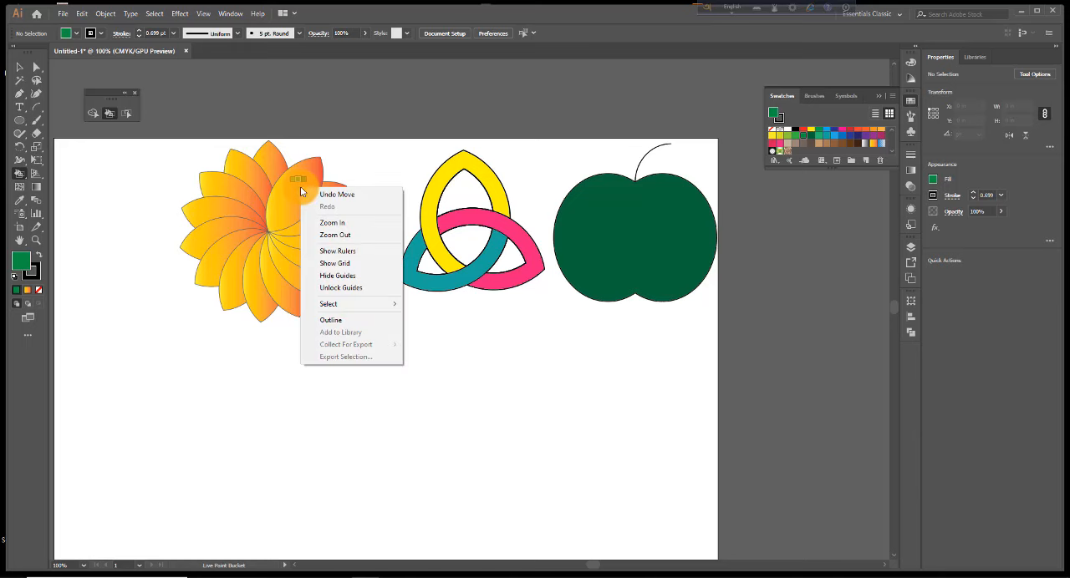
left_click(313, 196)
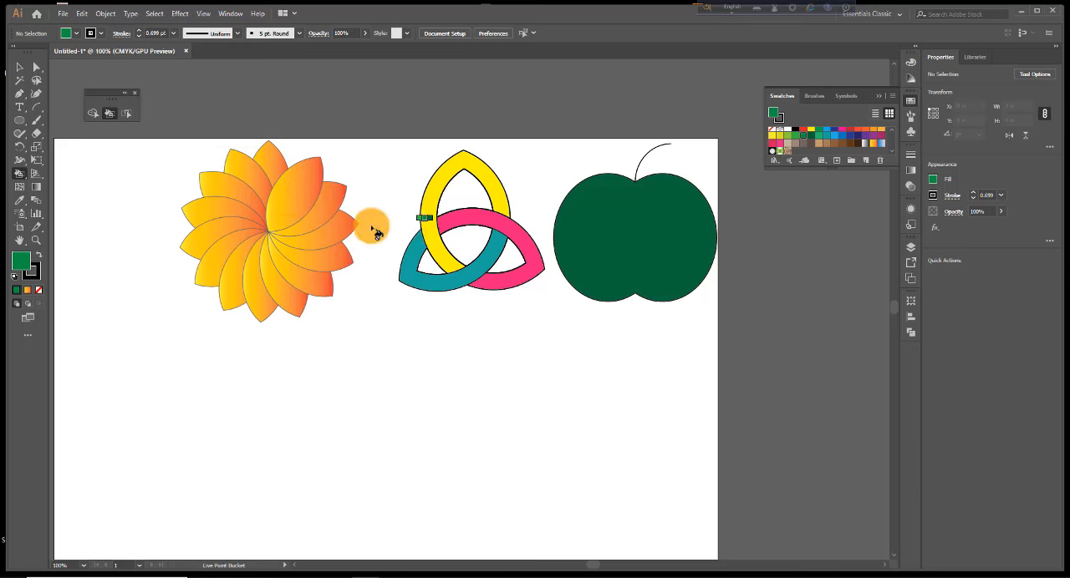
Select the whole gradient flower and convert its petals into a Live Paint group with the Live Paint Bucket
left_click(23, 68)
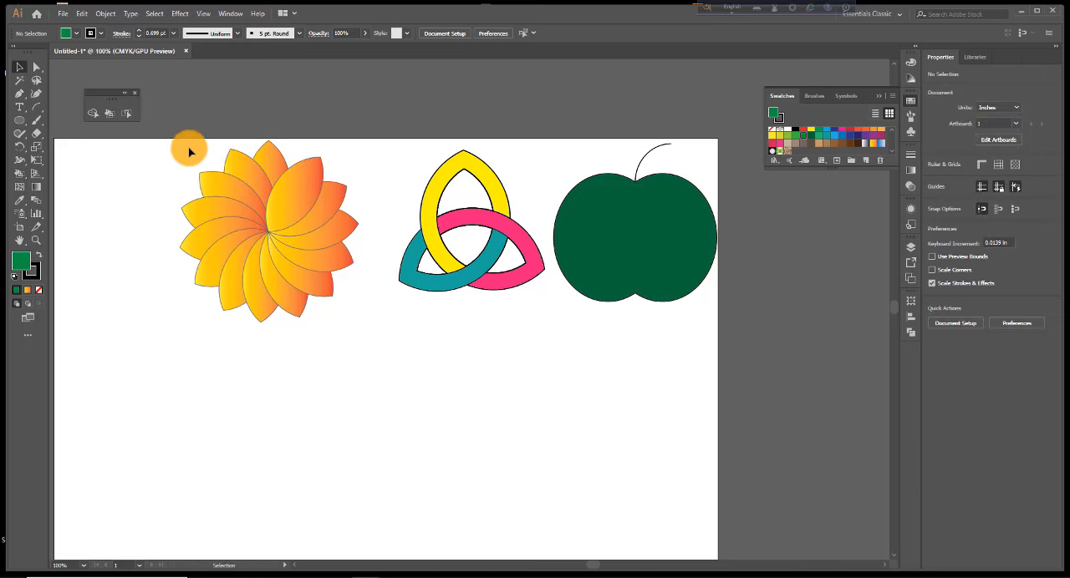
left_click_drag(189, 151, 322, 313)
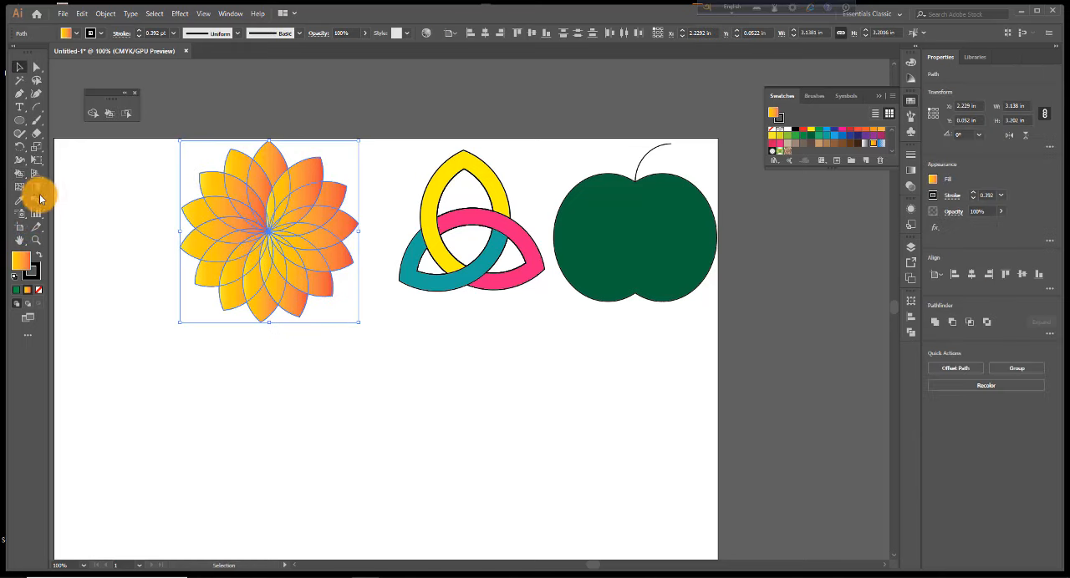
left_click(108, 114)
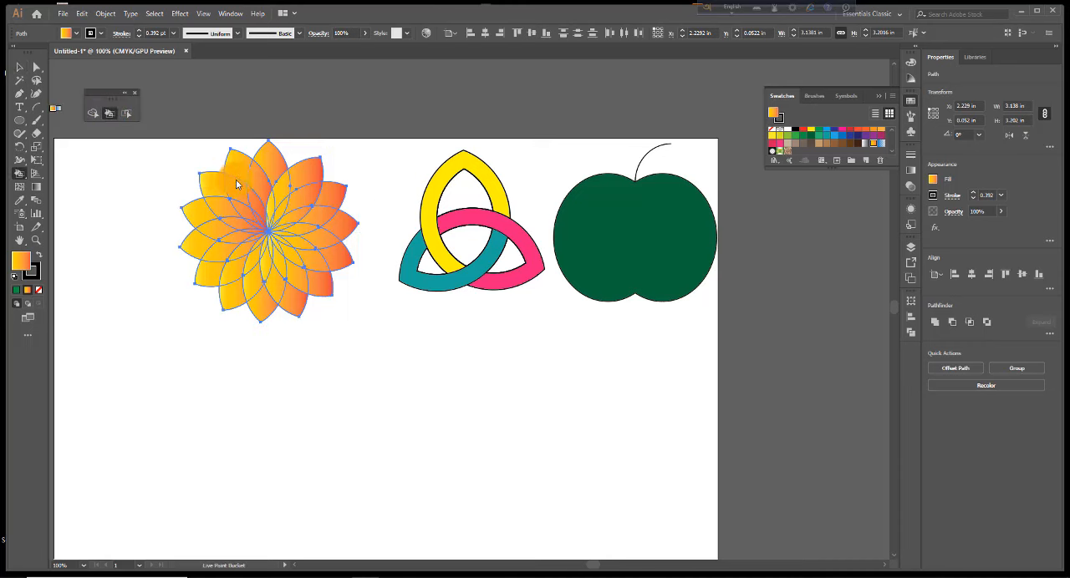
left_click(221, 190)
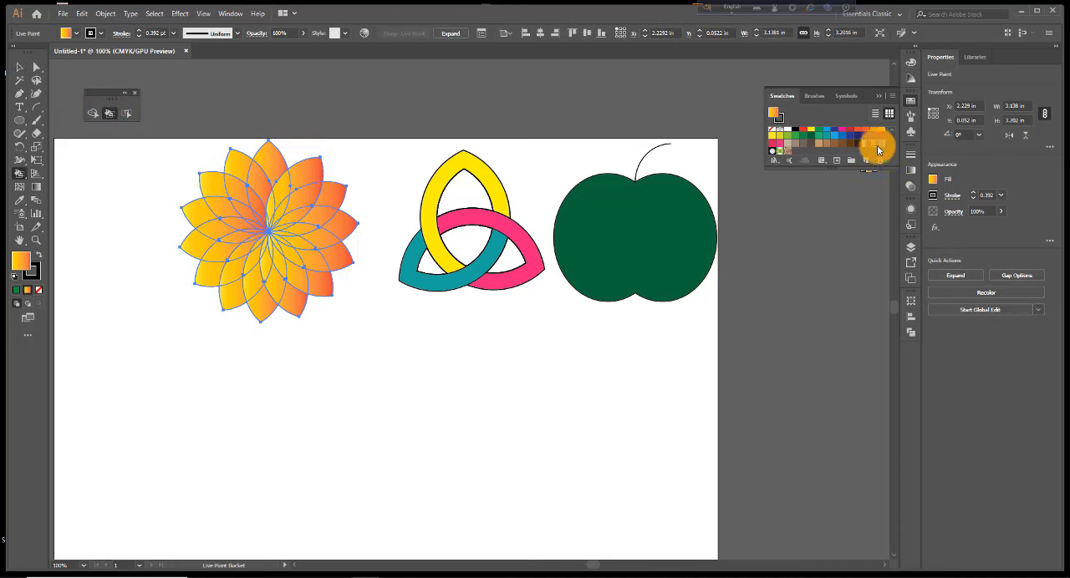
Paint the two petal segments flanking the flower's topmost petal green with the Live Paint Bucket
left_click(819, 135)
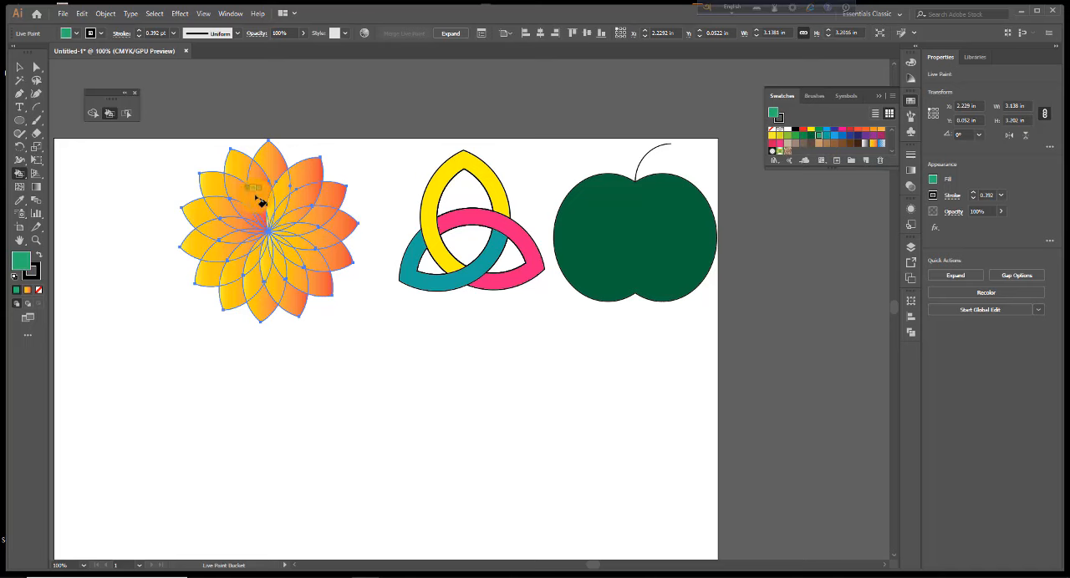
left_click(261, 178)
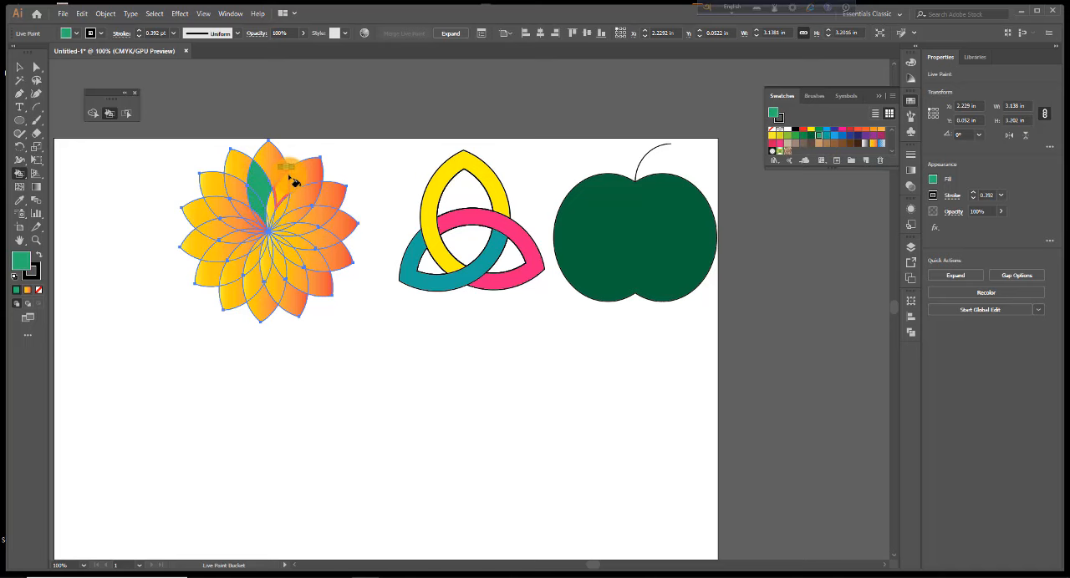
left_click(311, 173)
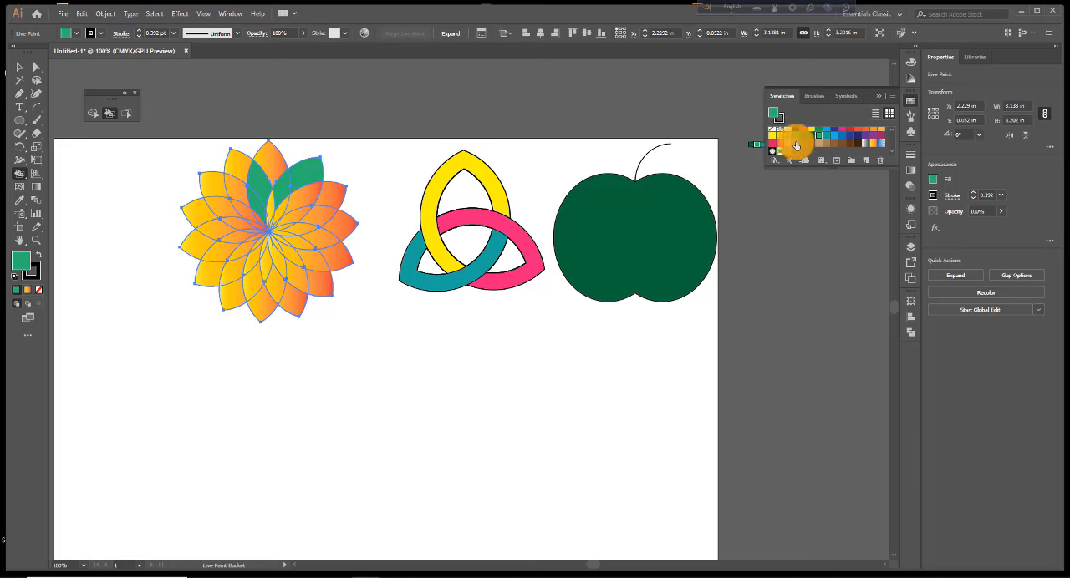
Paint the outer petal tips dark blue all around the flower, leaving out the topmost petal and its green upper-right neighbour
left_click(833, 132)
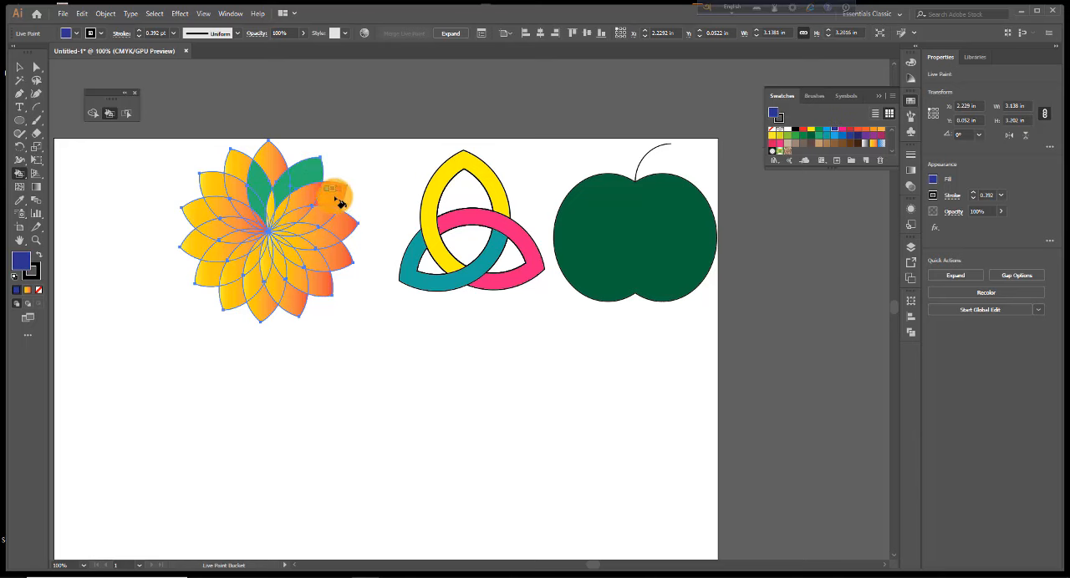
mouse_move(339, 202)
left_mouse_down()
mouse_move(342, 259)
mouse_move(319, 288)
mouse_move(289, 306)
mouse_move(248, 313)
left_mouse_up()
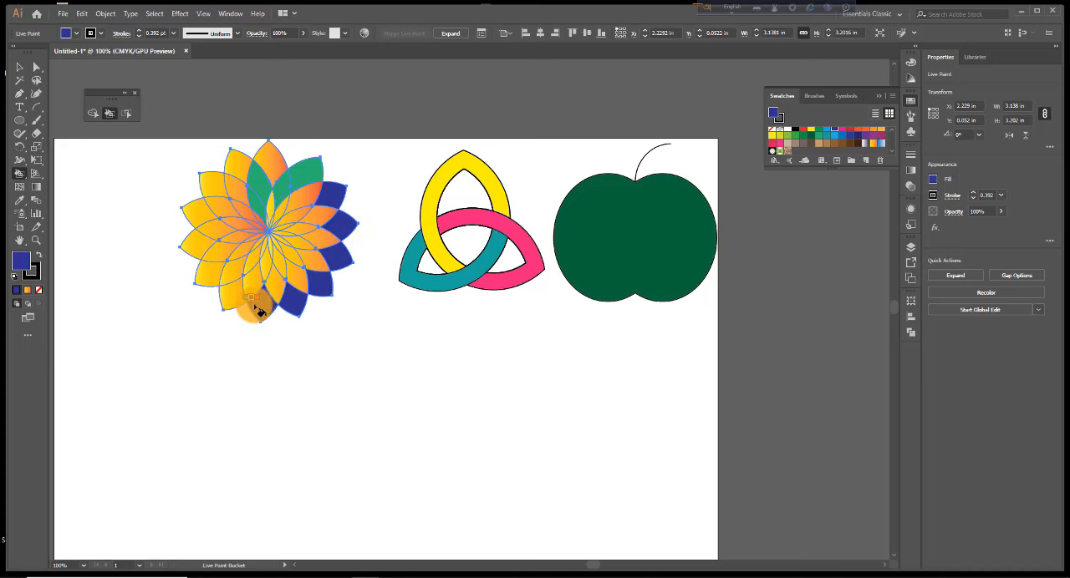
left_click(259, 311)
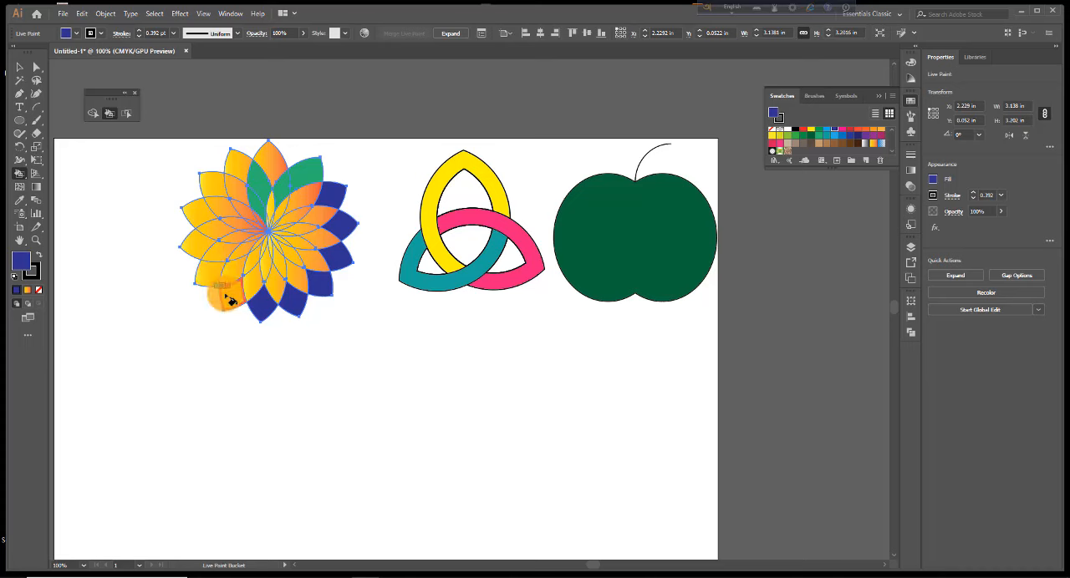
mouse_move(230, 299)
left_mouse_down()
mouse_move(205, 276)
mouse_move(192, 231)
mouse_move(226, 167)
mouse_move(256, 214)
left_mouse_up()
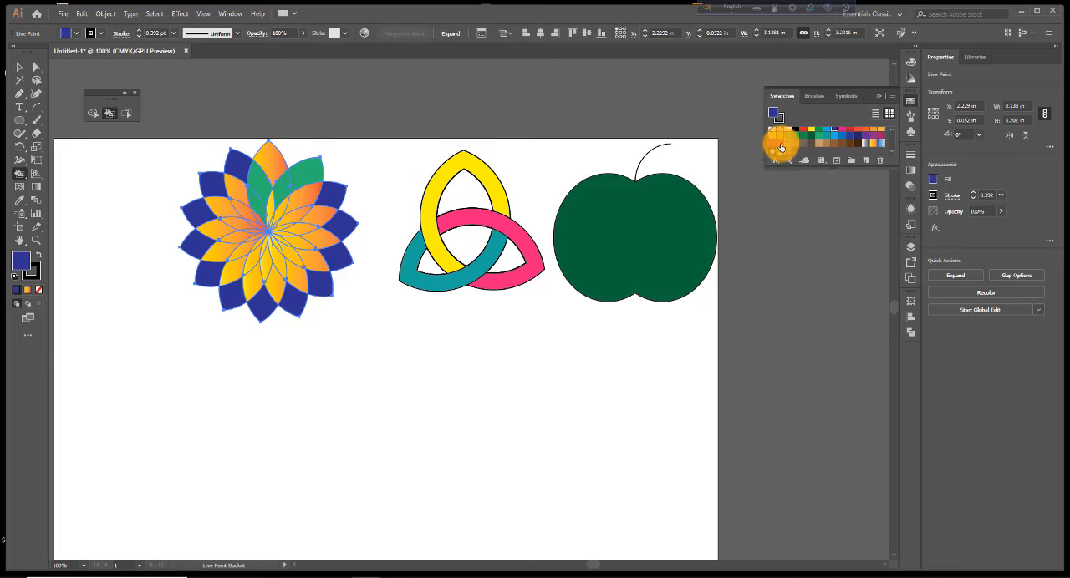
Paint the inner segments around the flower's lower and left sides pink, and the inner upper-right segments light blue
left_click(781, 147)
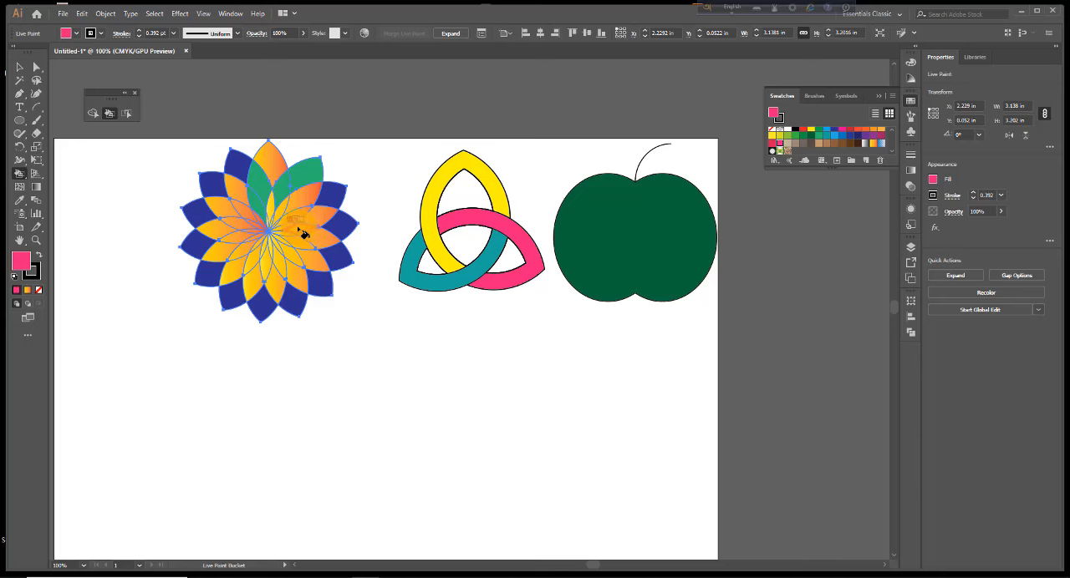
left_click(304, 231)
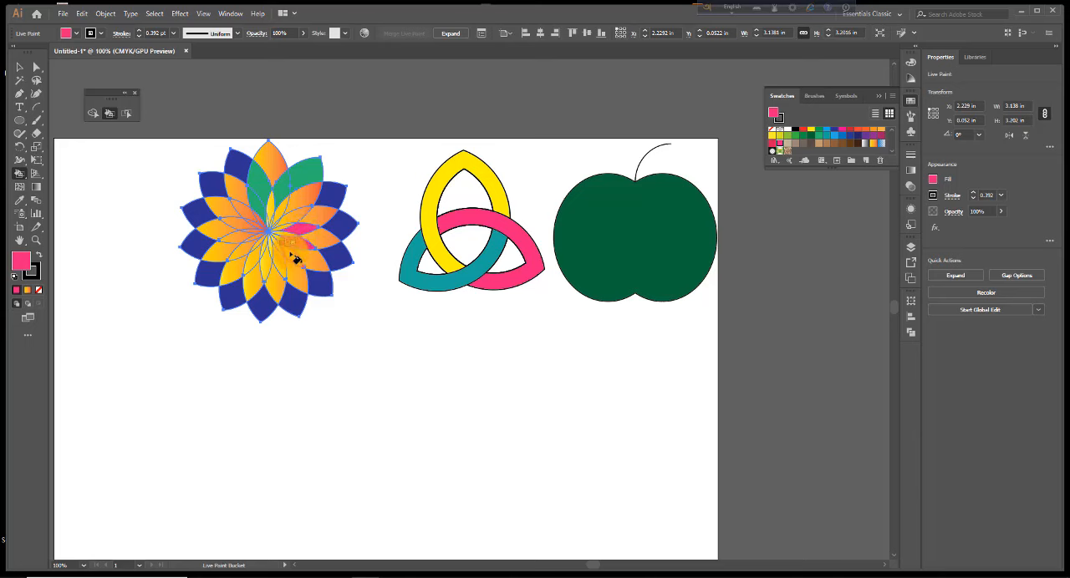
left_click(293, 259)
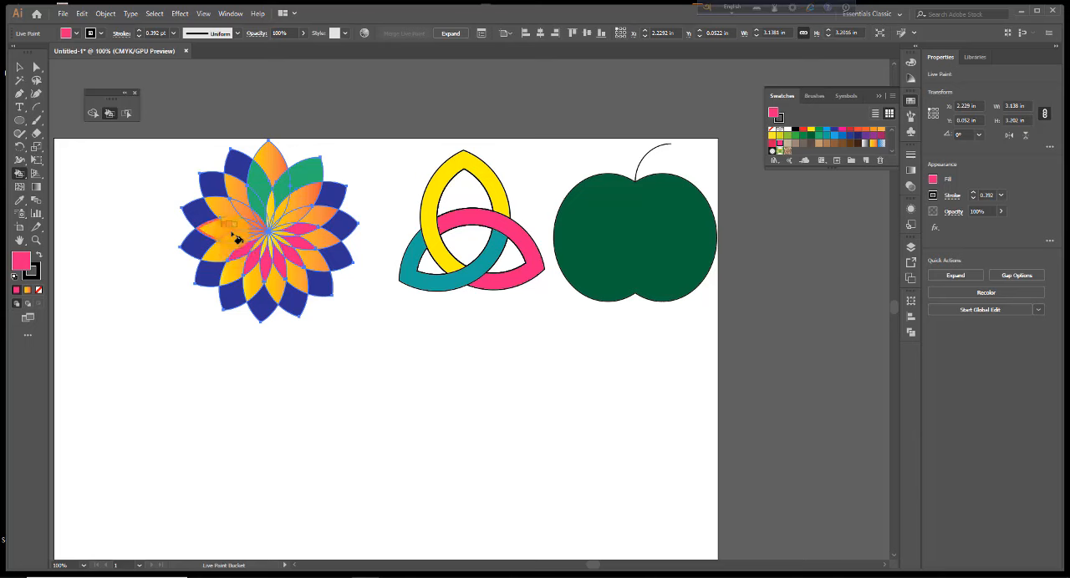
left_click(223, 228)
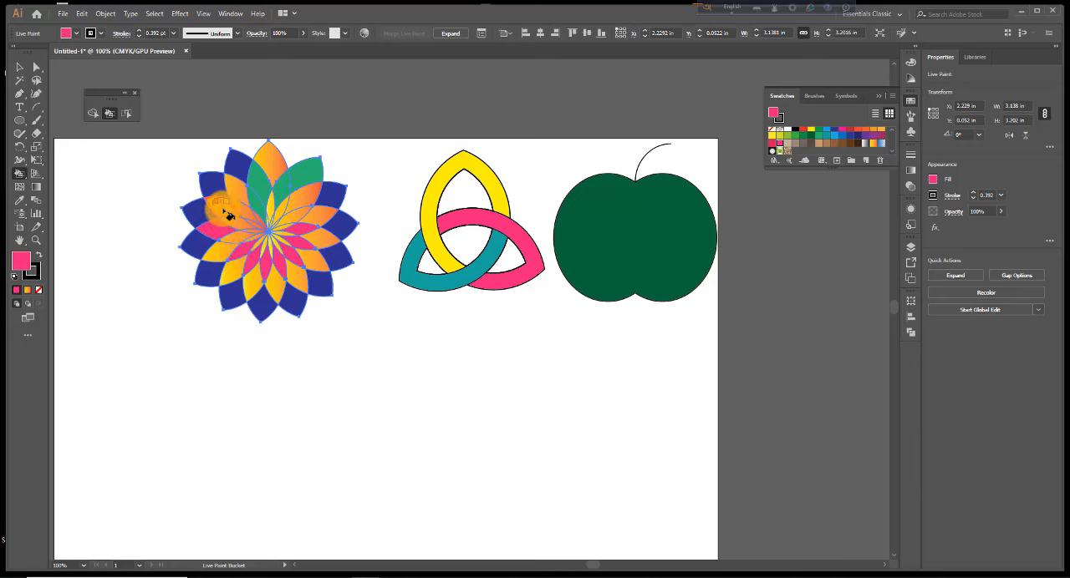
left_click(221, 209)
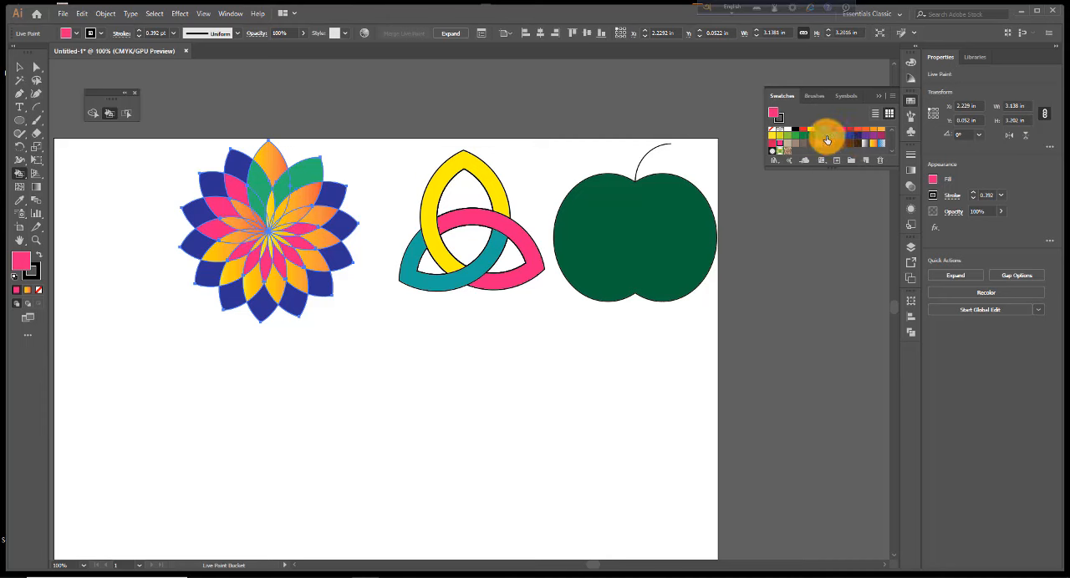
left_click(833, 135)
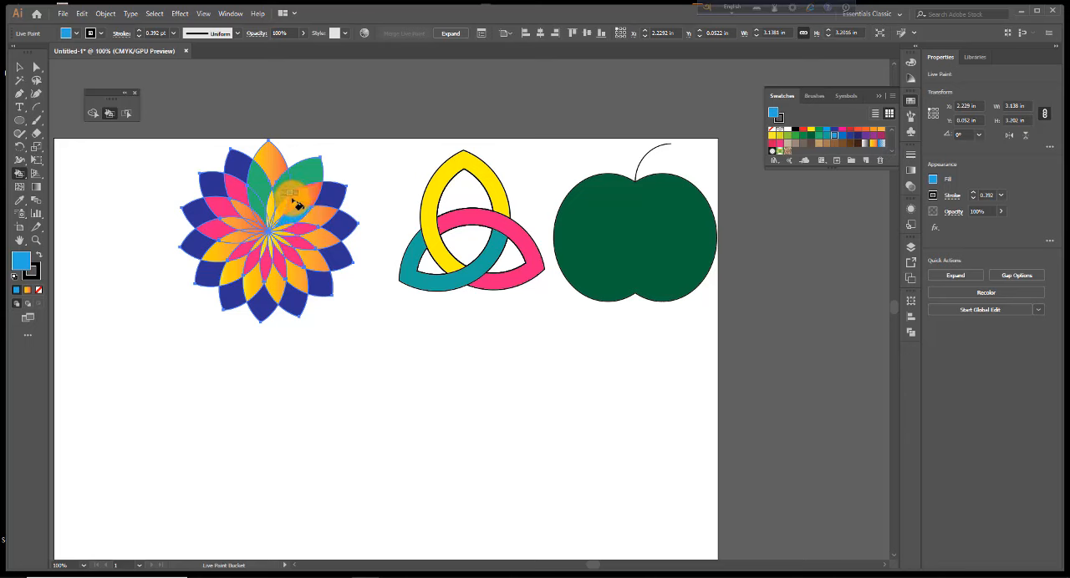
left_click(294, 200)
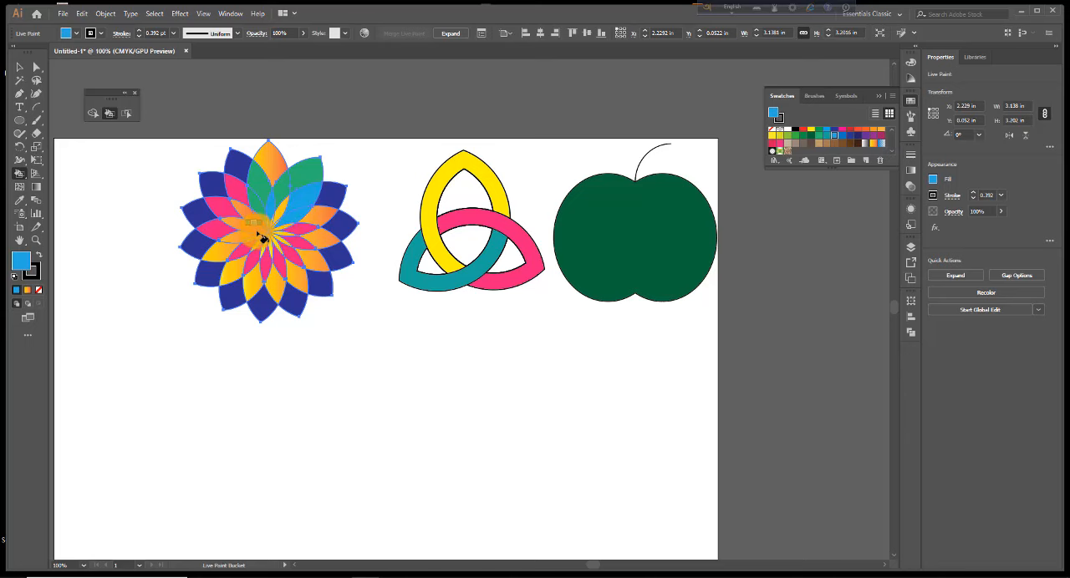
Select the green segment just left of the topmost petal with Live Paint Selection and recolour it yellow-green, 99E028
left_click(127, 114)
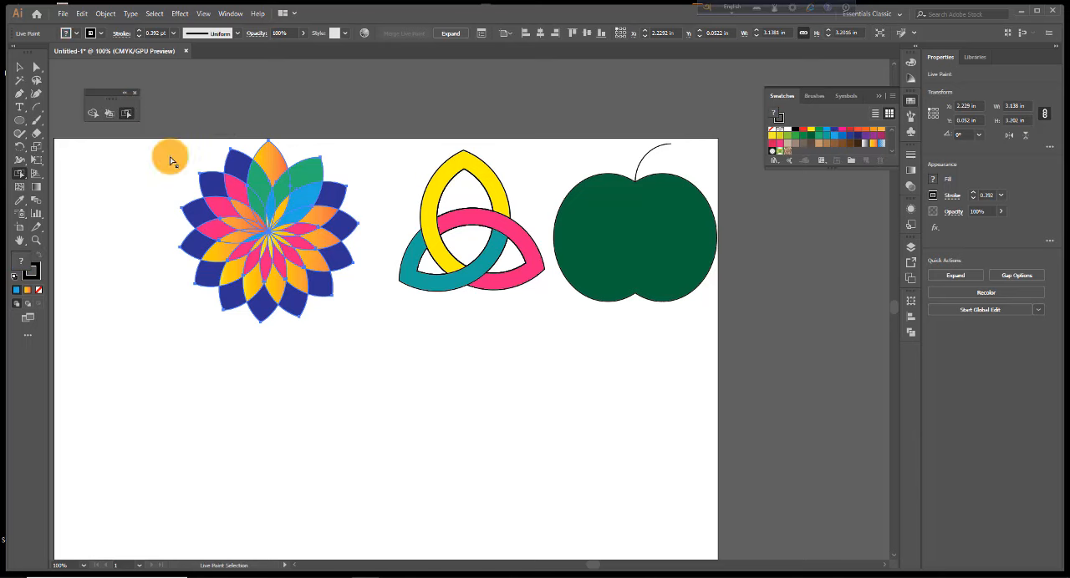
left_click(262, 189)
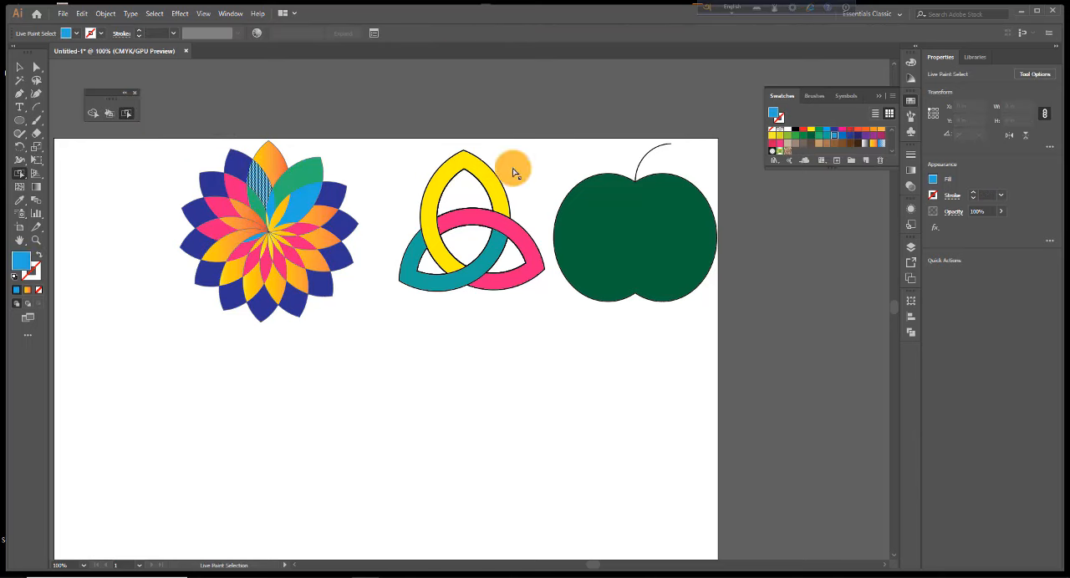
double_click(25, 264)
left_click(547, 331)
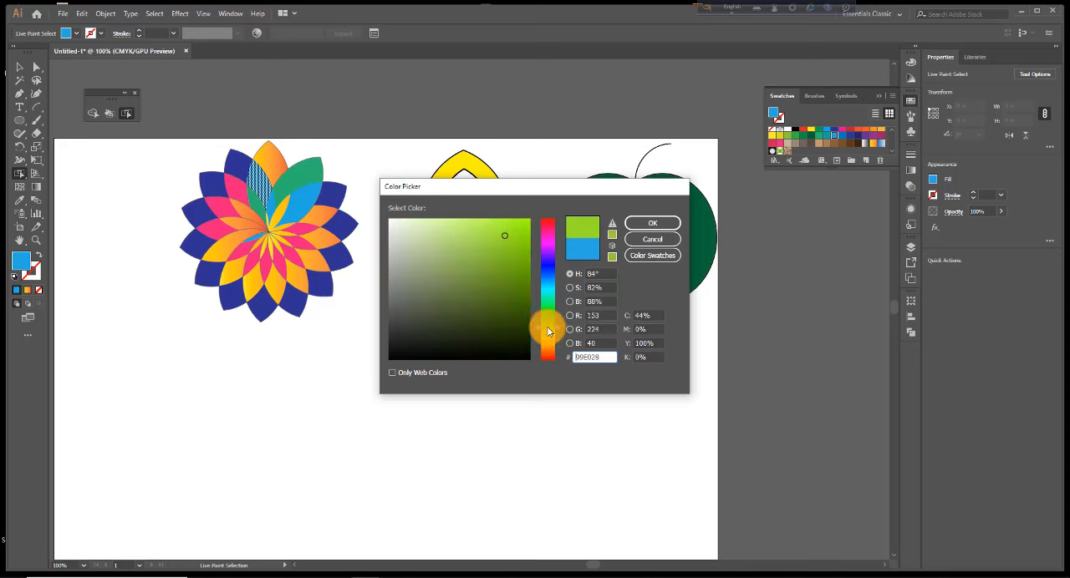
left_click(643, 226)
Select the orange segment on the flower's right side, inside the dark blue tips, and recolour it medium blue with the Color Picker
left_click(330, 245)
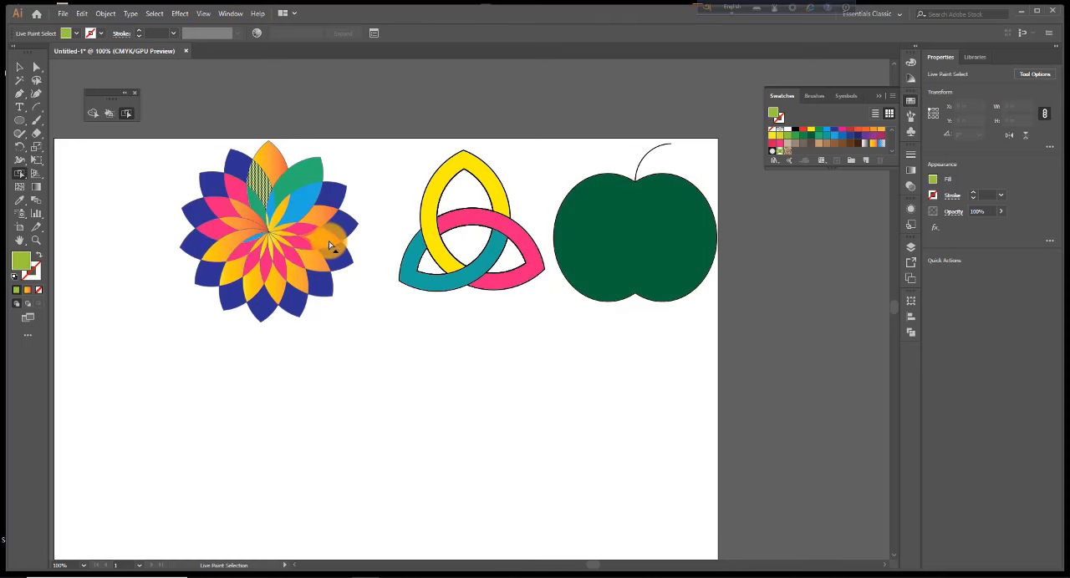
left_click(326, 243, "alt")
left_click(21, 270)
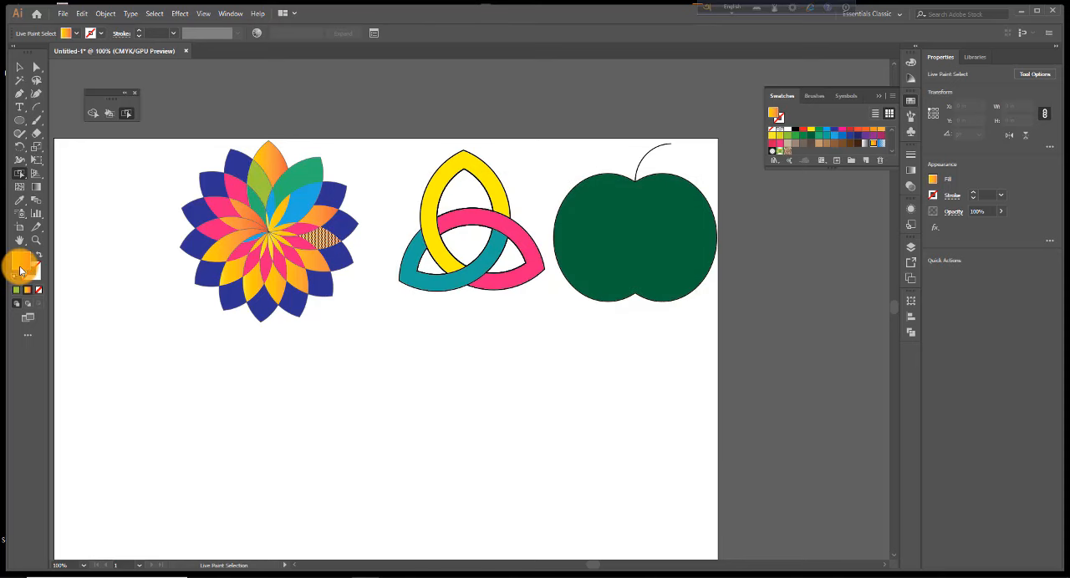
double_click(21, 270)
left_click(518, 274)
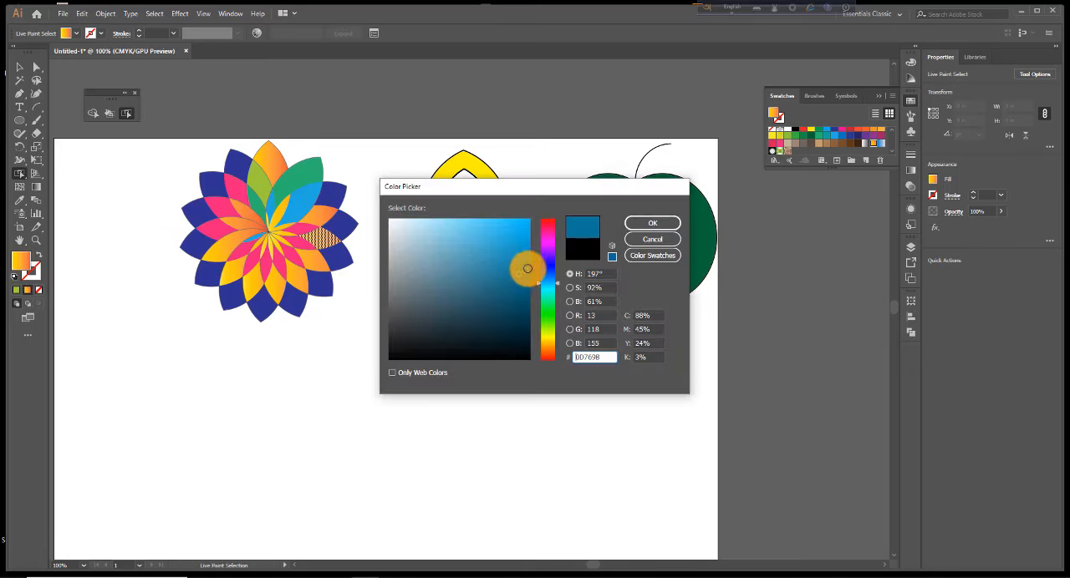
left_click(656, 226)
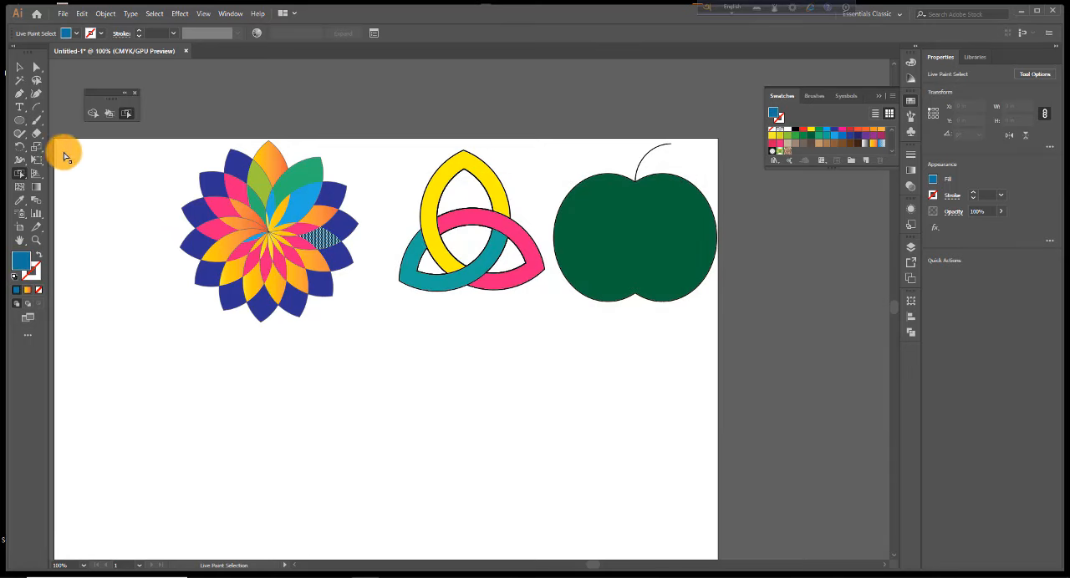
Recolour the orange segment near the flower's bottom centre light blue and leave Live Paint Selection
left_click(277, 282)
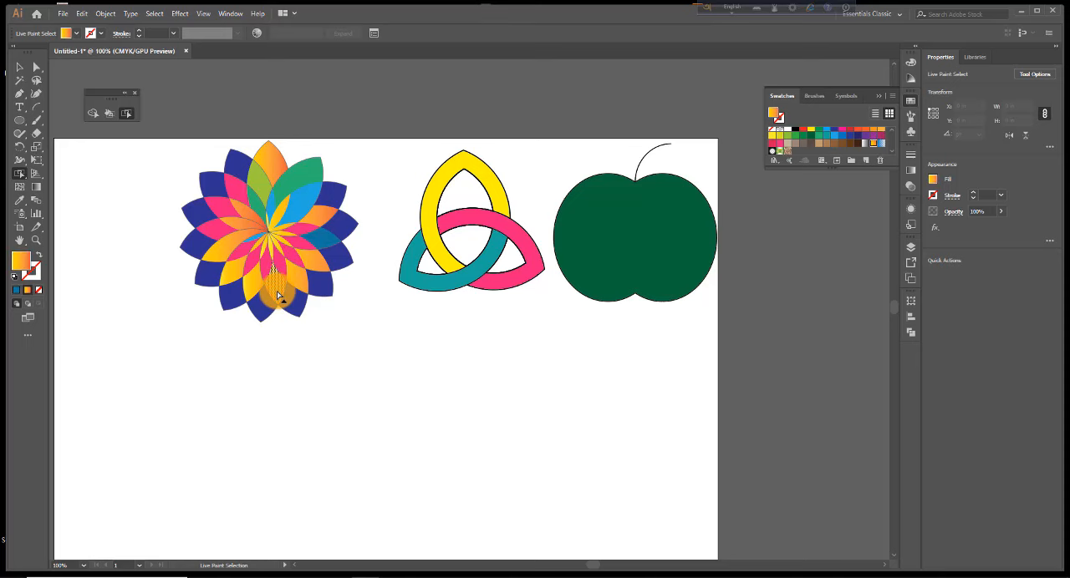
left_click(833, 134)
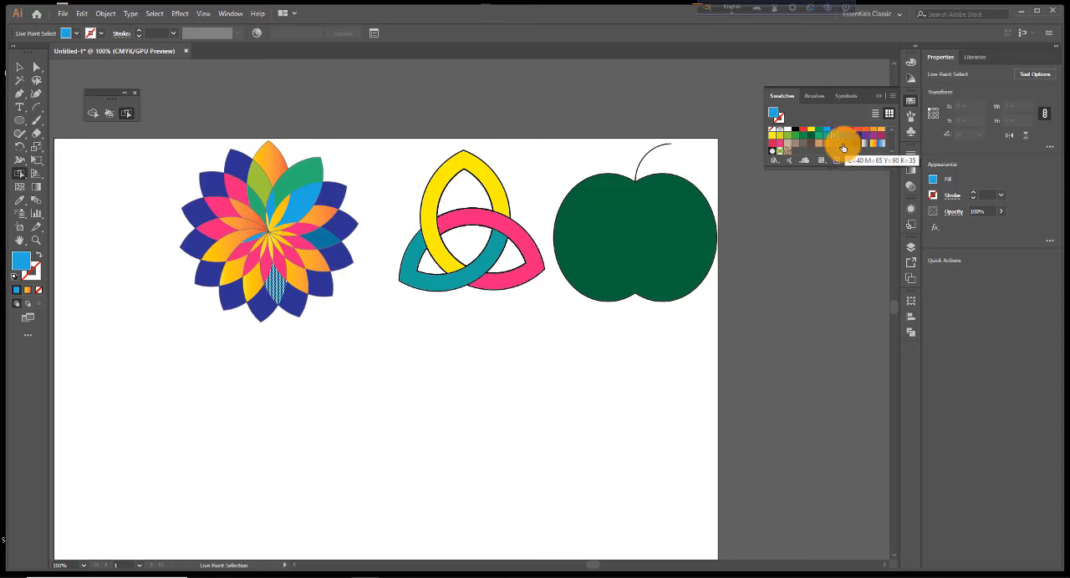
left_click(19, 69)
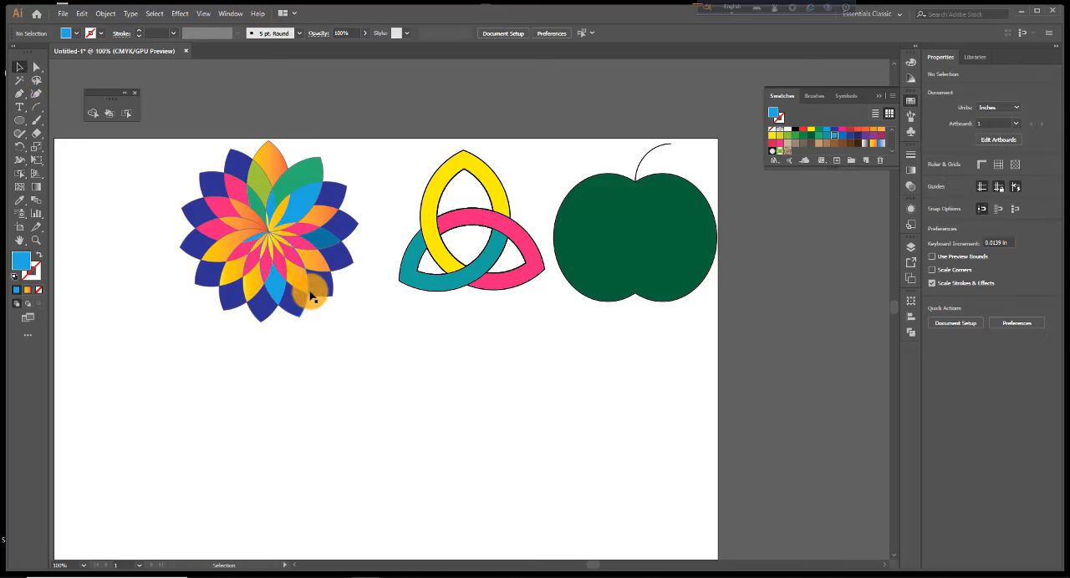
left_click(779, 140)
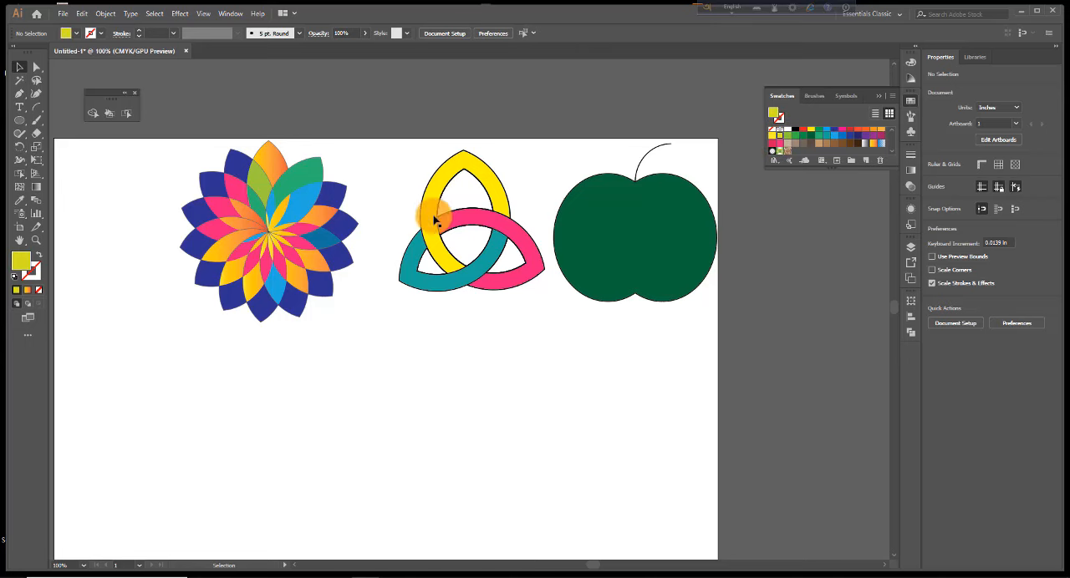
left_click(243, 280)
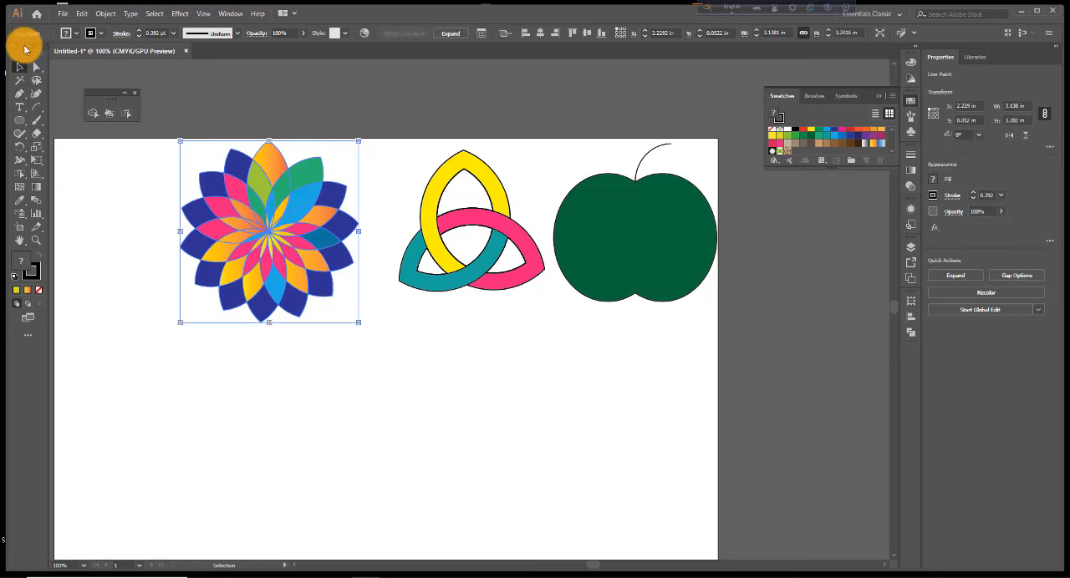
left_click(113, 287)
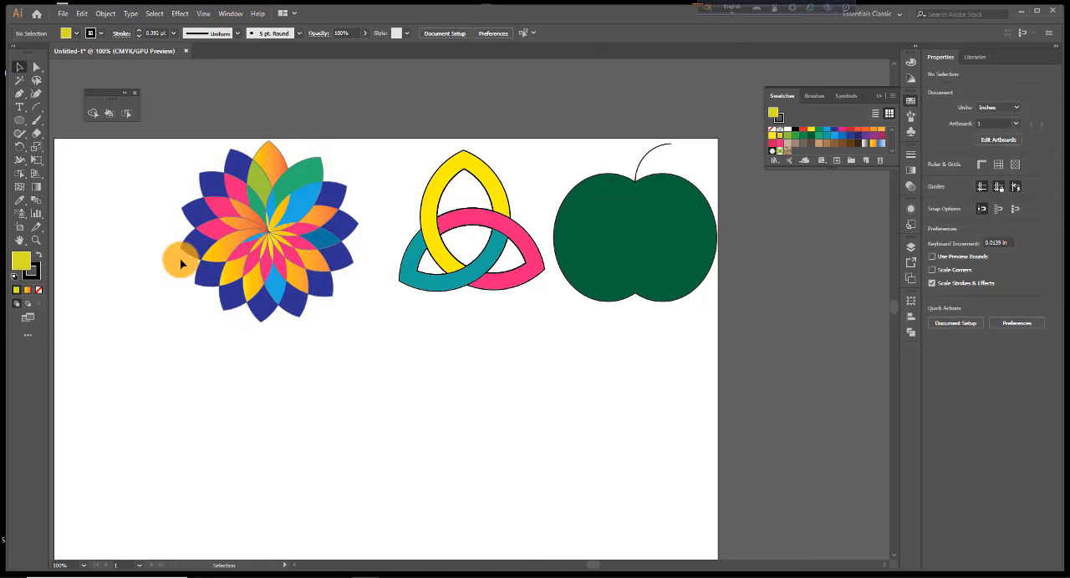
left_click(230, 278)
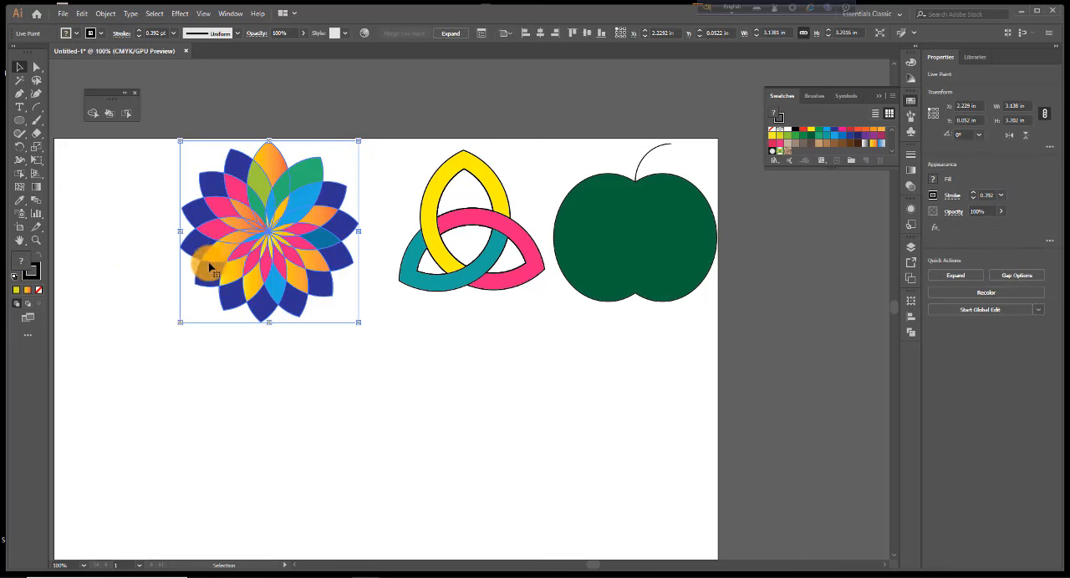
left_click(133, 189)
Fill the entire selected flower with light blue, undo that fill and deselect the flower
left_click_drag(182, 179, 312, 338)
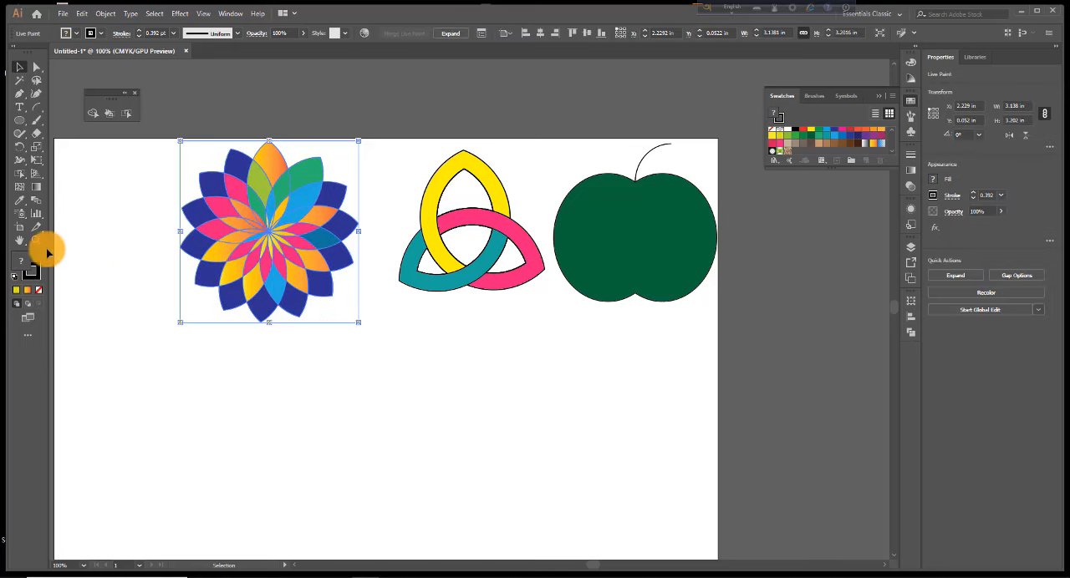
left_click(126, 114)
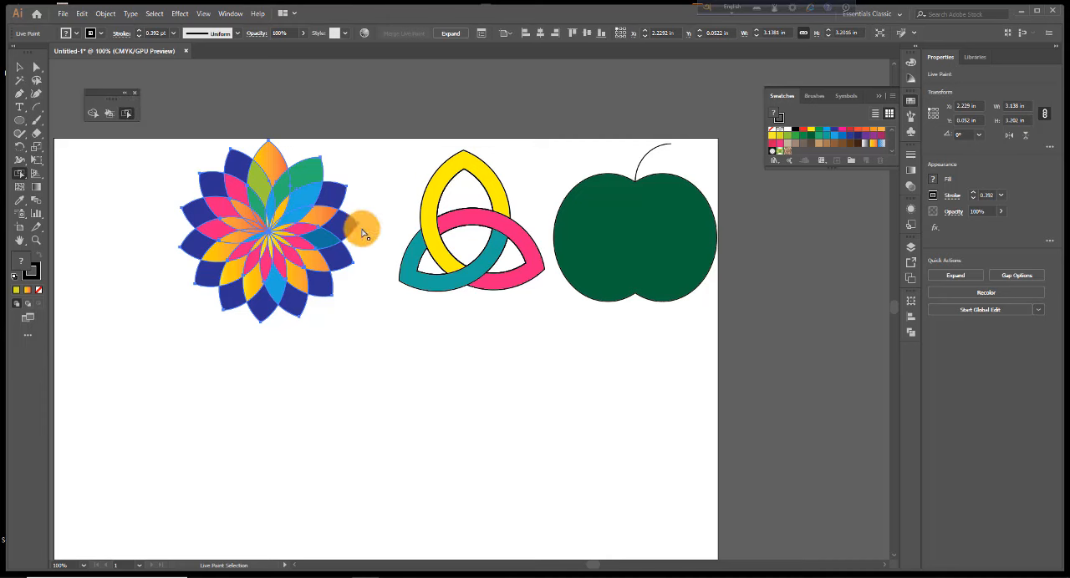
left_click(834, 136)
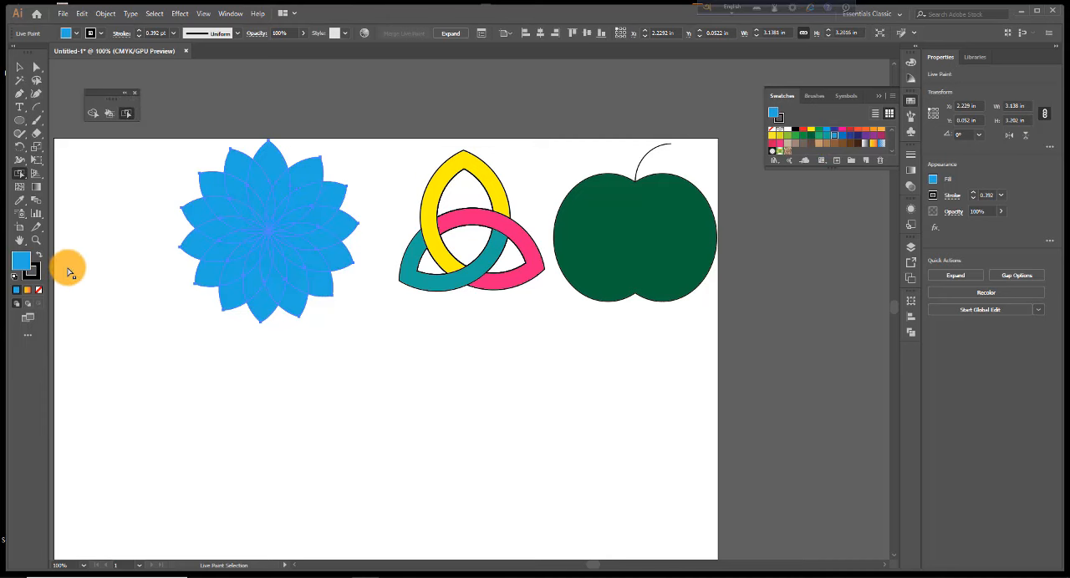
key("ctrl+z")
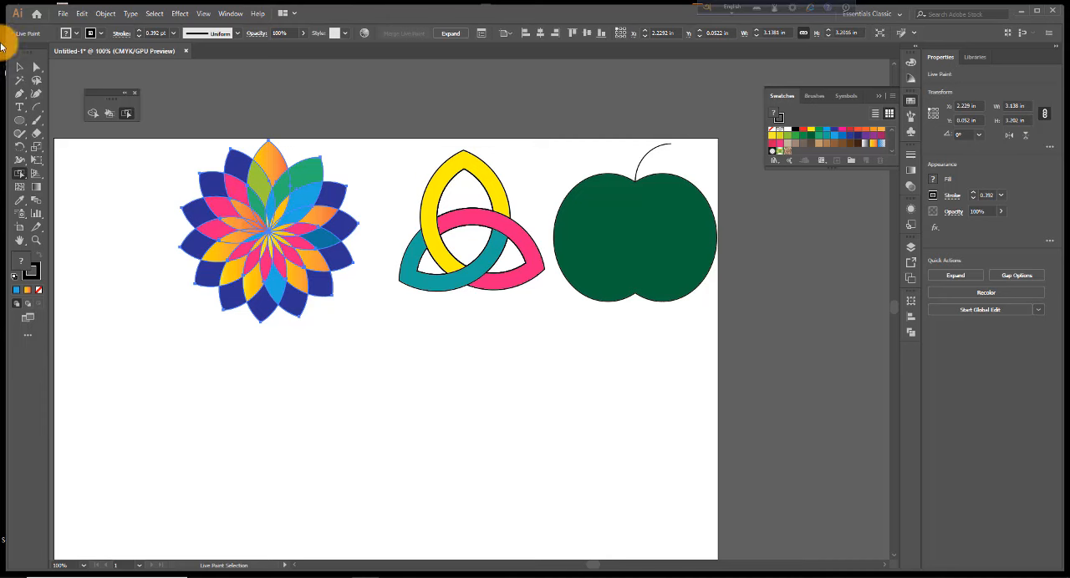
left_click(20, 67)
left_click(244, 321)
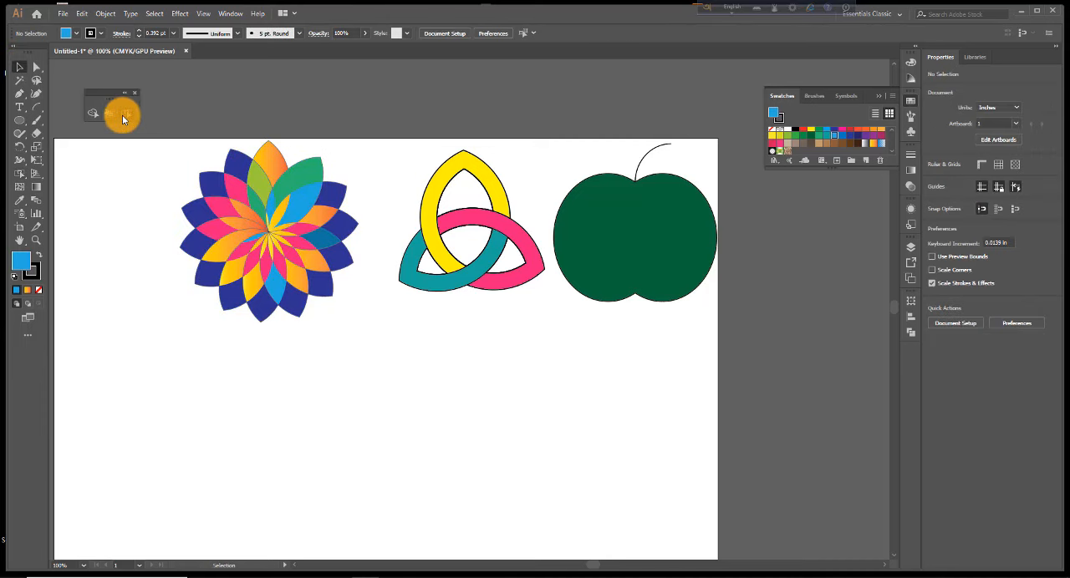